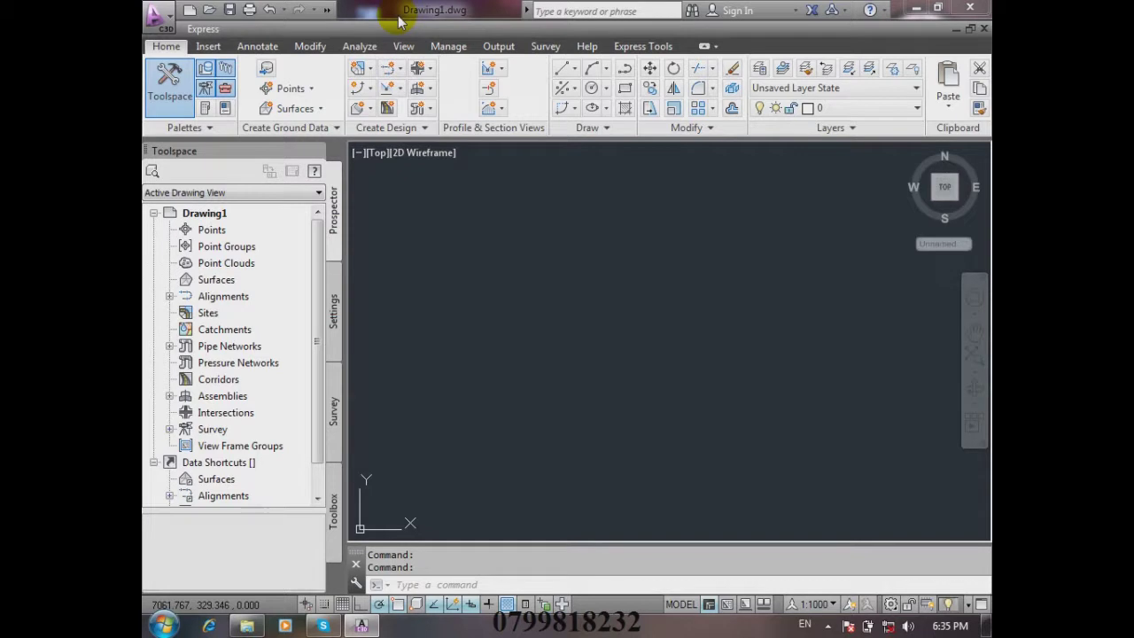
pyautogui.click(171, 20)
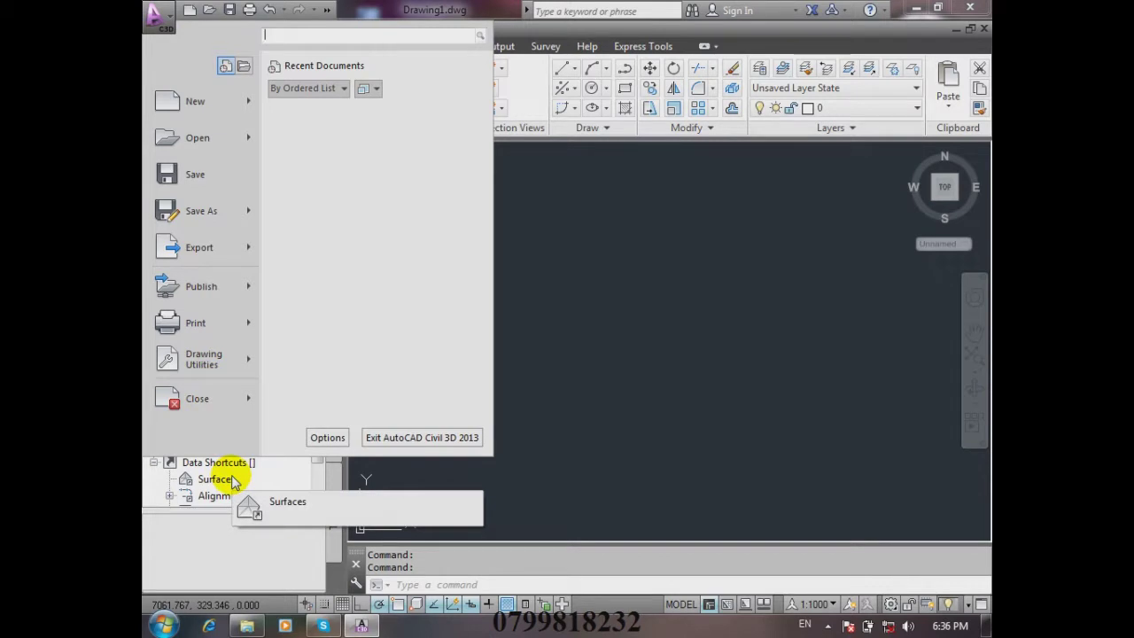
pyautogui.click(155, 13)
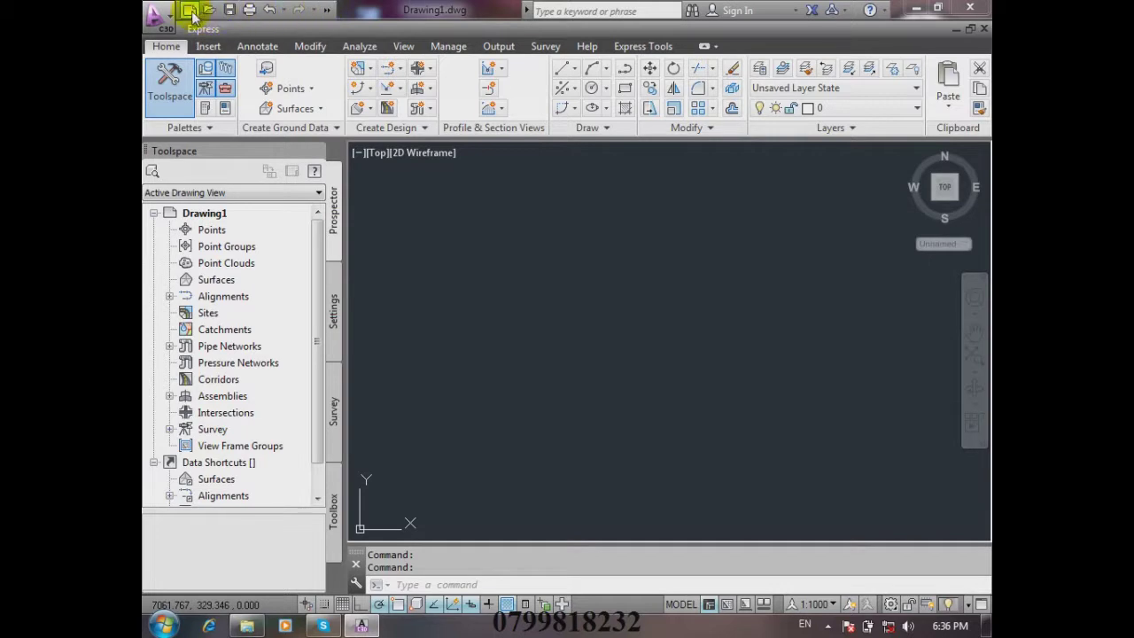
pyautogui.click(326, 10)
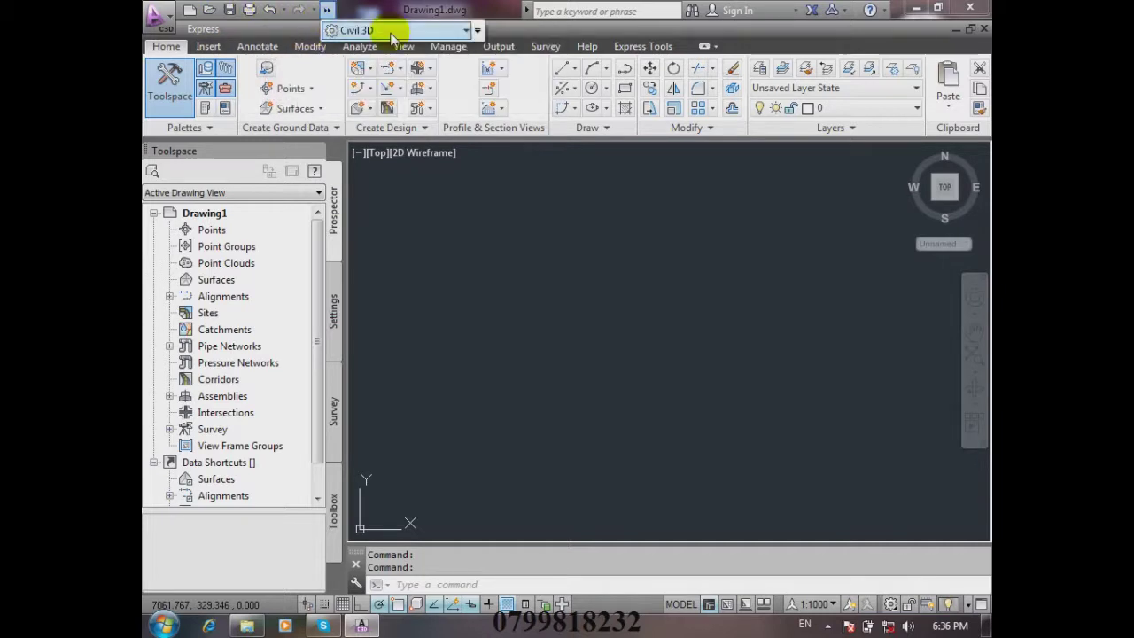
pyautogui.click(477, 30)
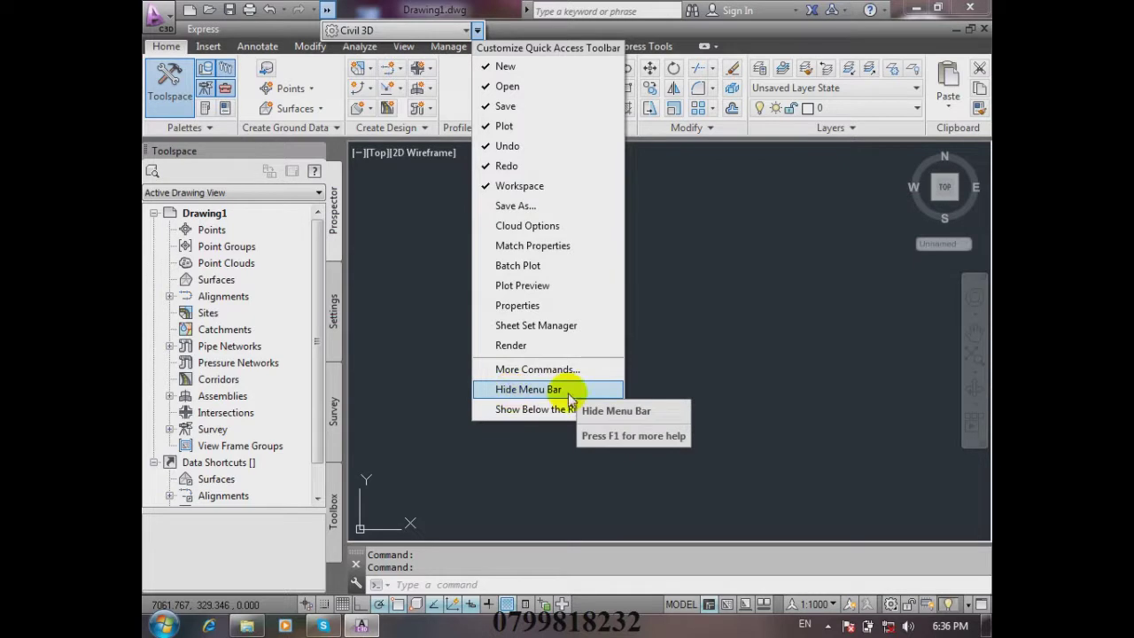
pyautogui.press('Escape')
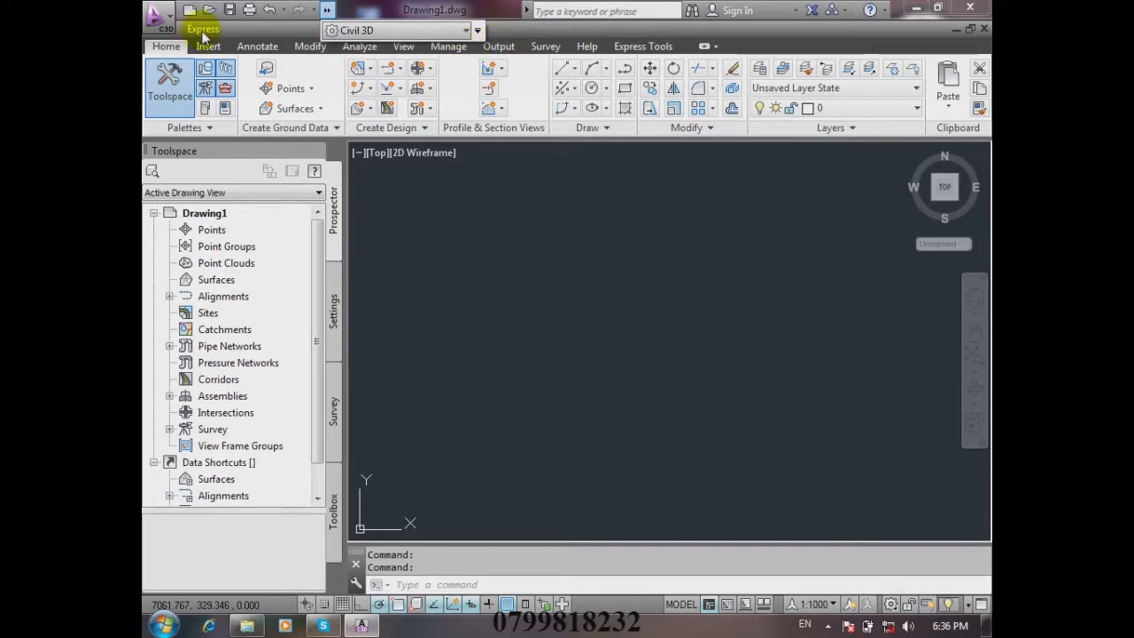
# - Hide the menu bar and turn it back on through the Quick Access Toolbar customization options
pyautogui.click(476, 31)
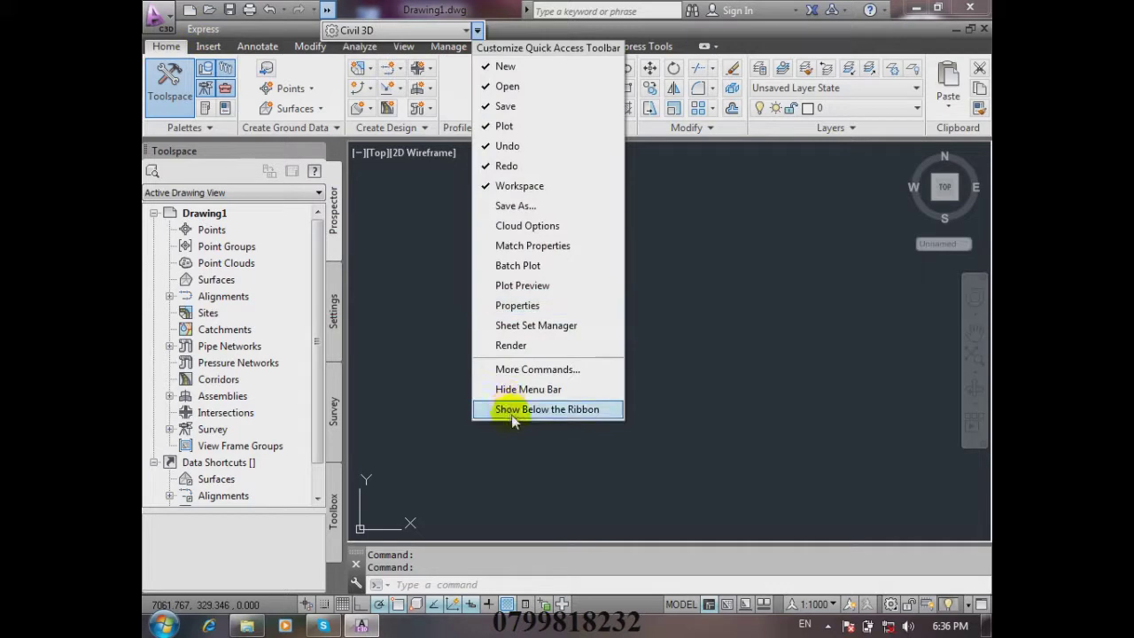
pyautogui.click(522, 390)
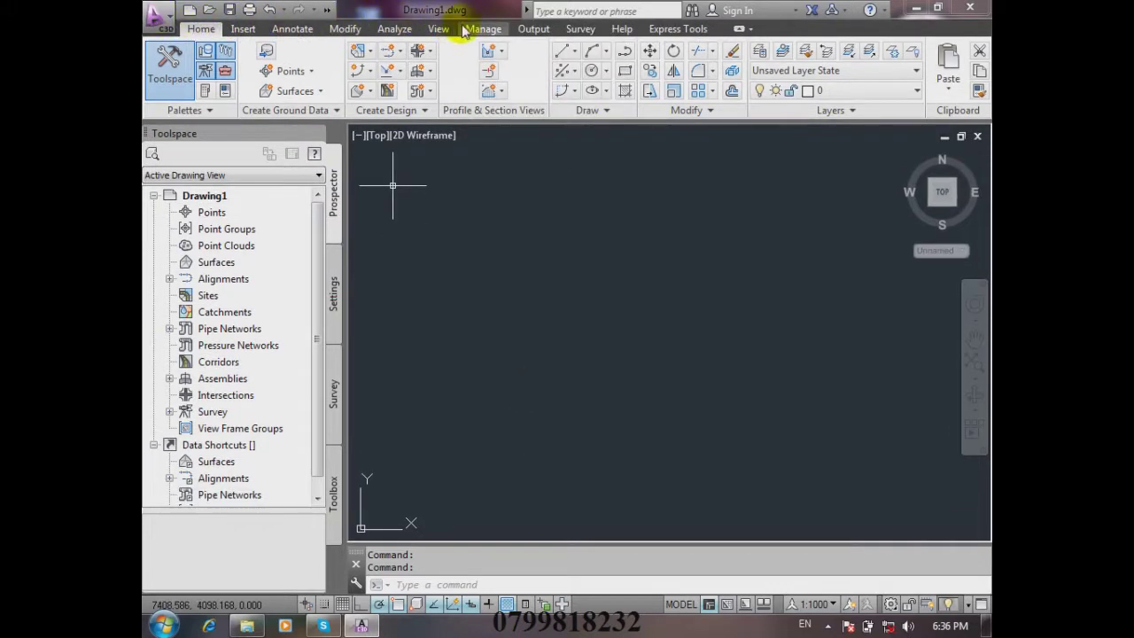
pyautogui.click(327, 9)
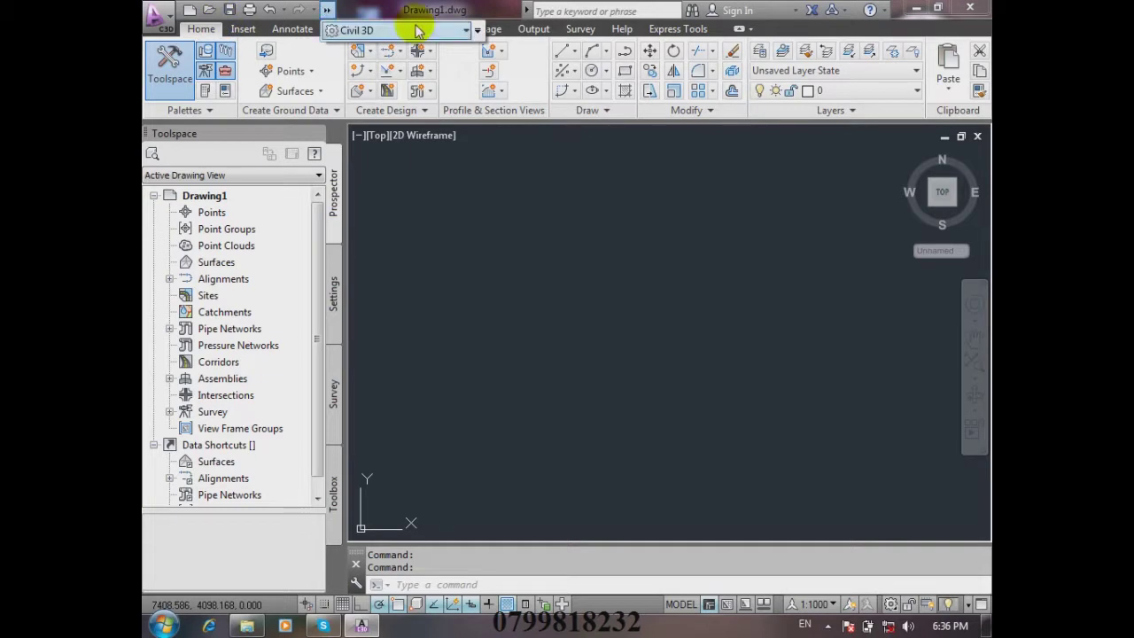
pyautogui.click(478, 31)
pyautogui.click(537, 391)
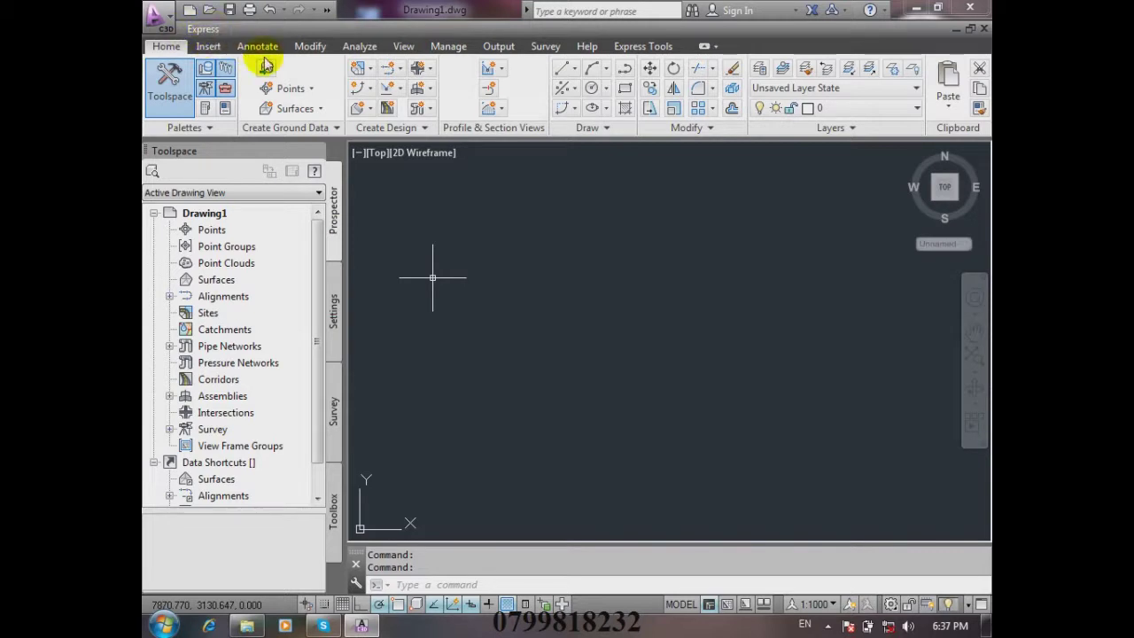
# - Show the Quick Access Toolbar below the ribbon and return it above the ribbon
pyautogui.click(328, 10)
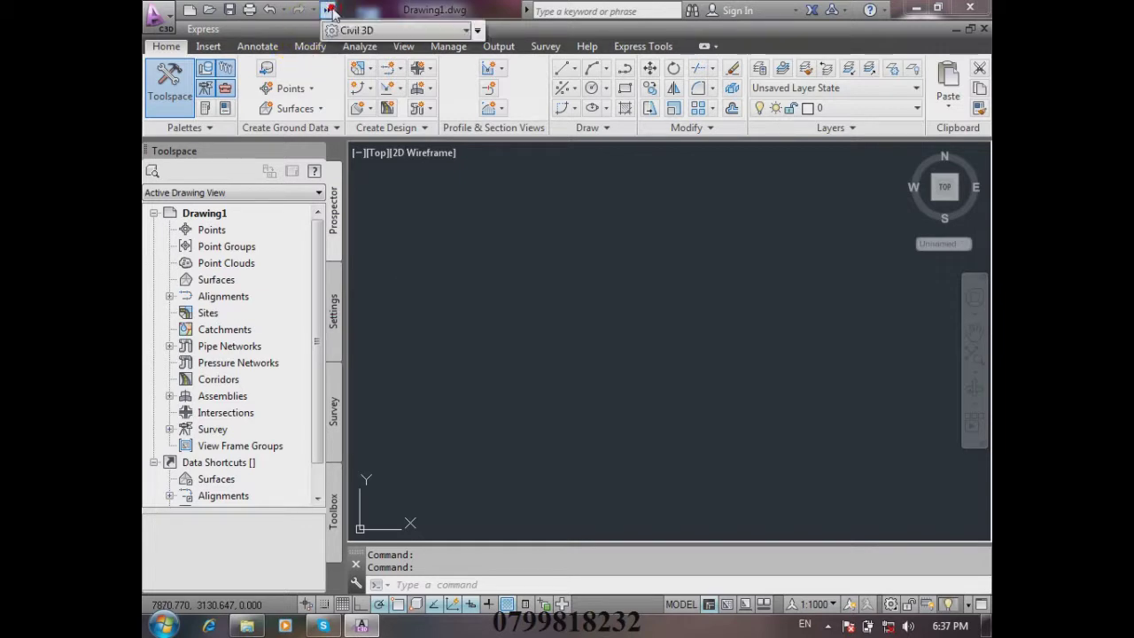
pyautogui.click(477, 30)
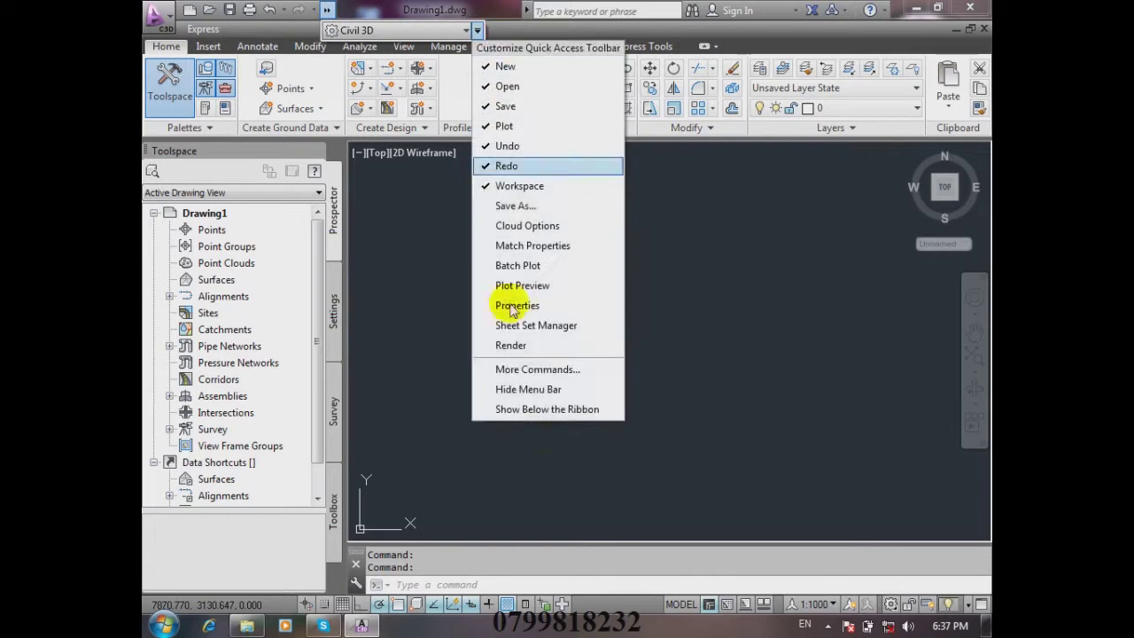
pyautogui.click(576, 410)
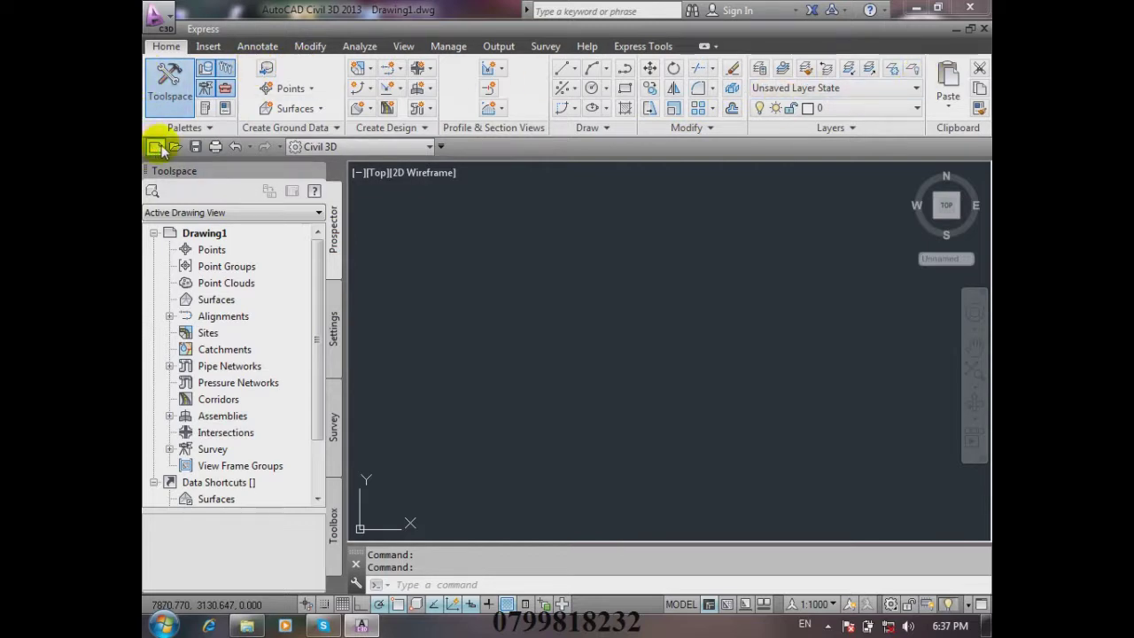
pyautogui.click(441, 147)
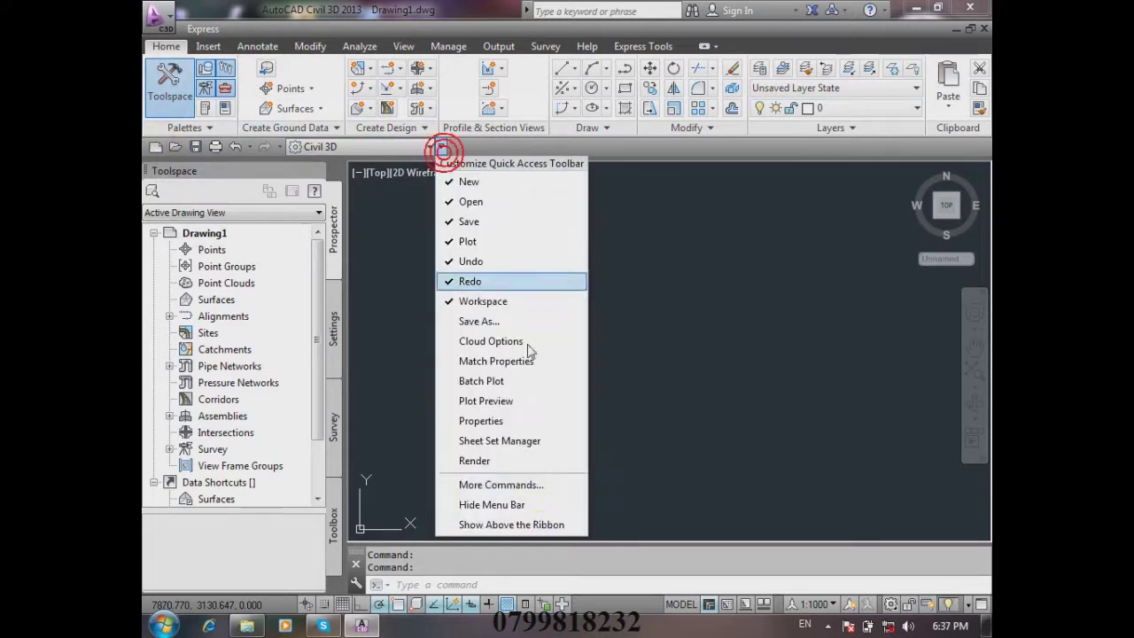
pyautogui.click(509, 524)
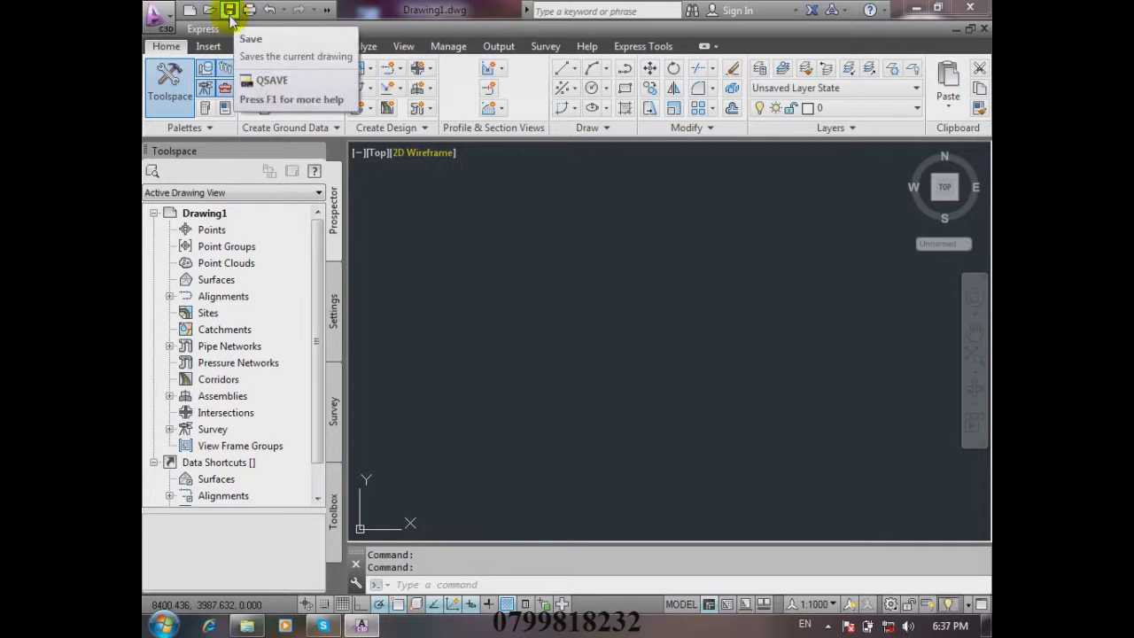
# - Save the drawing in My Documents under the file name FIRST.DWG
pyautogui.click(166, 14)
pyautogui.click(218, 174)
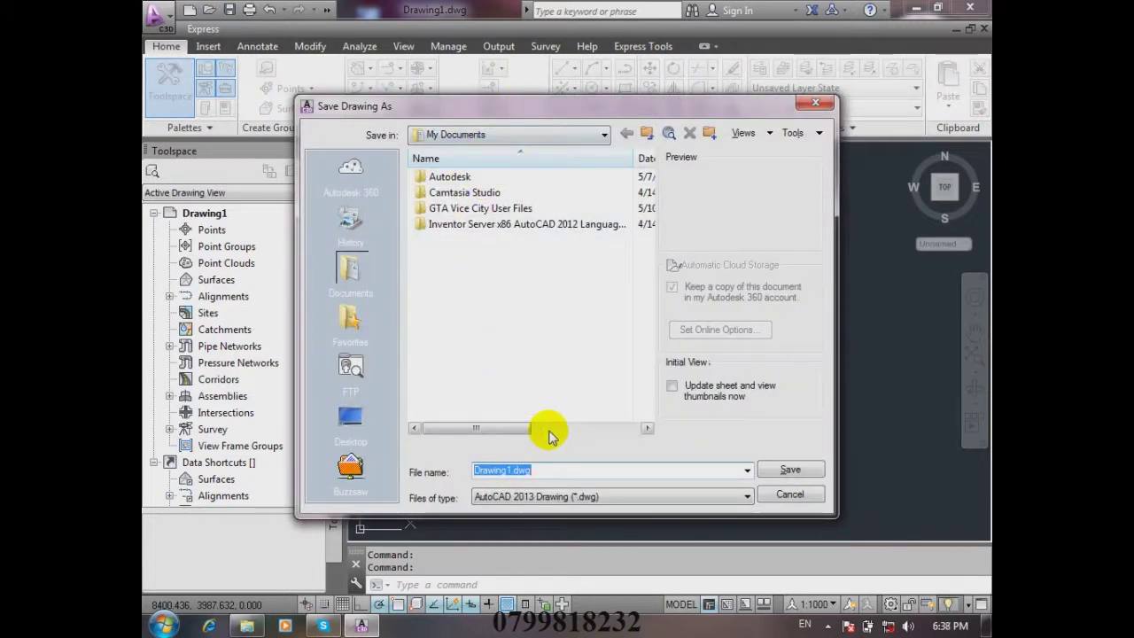
pyautogui.write('f')
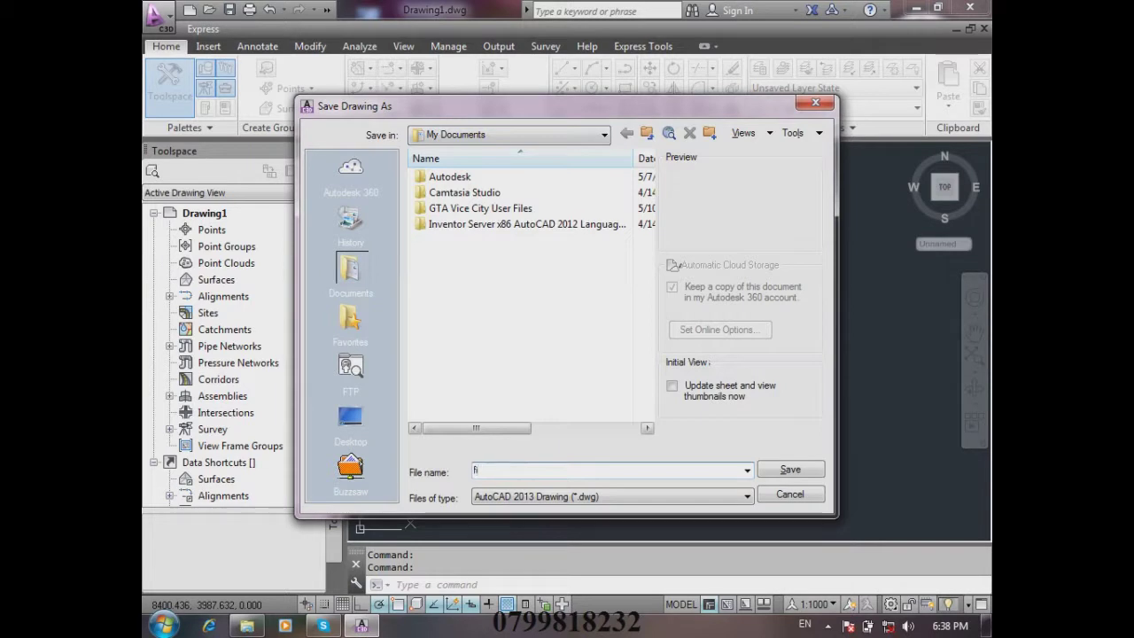
pyautogui.write('IRST.DWG')
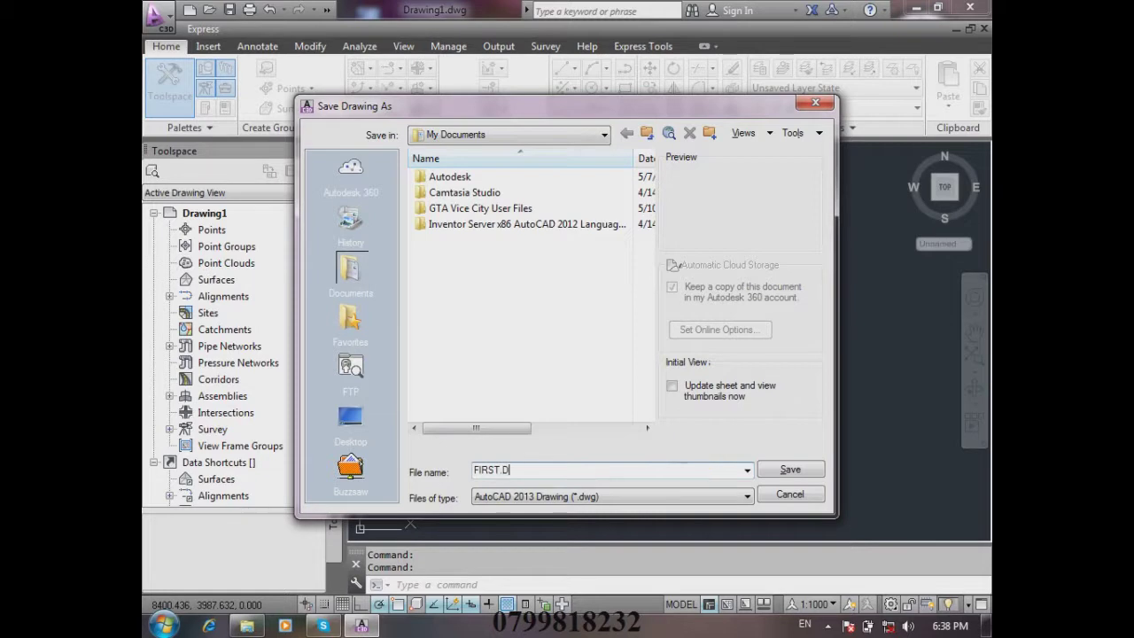
pyautogui.click(811, 469)
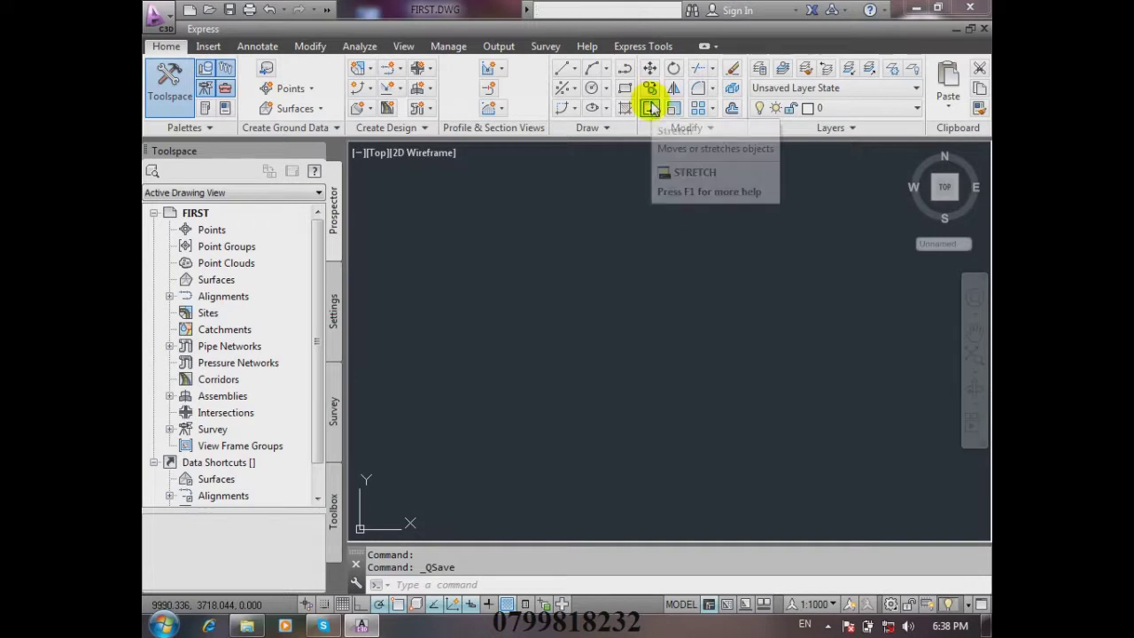
# - Search the help for LINE, postponing the browser setup, and close the help window
pyautogui.write('E')
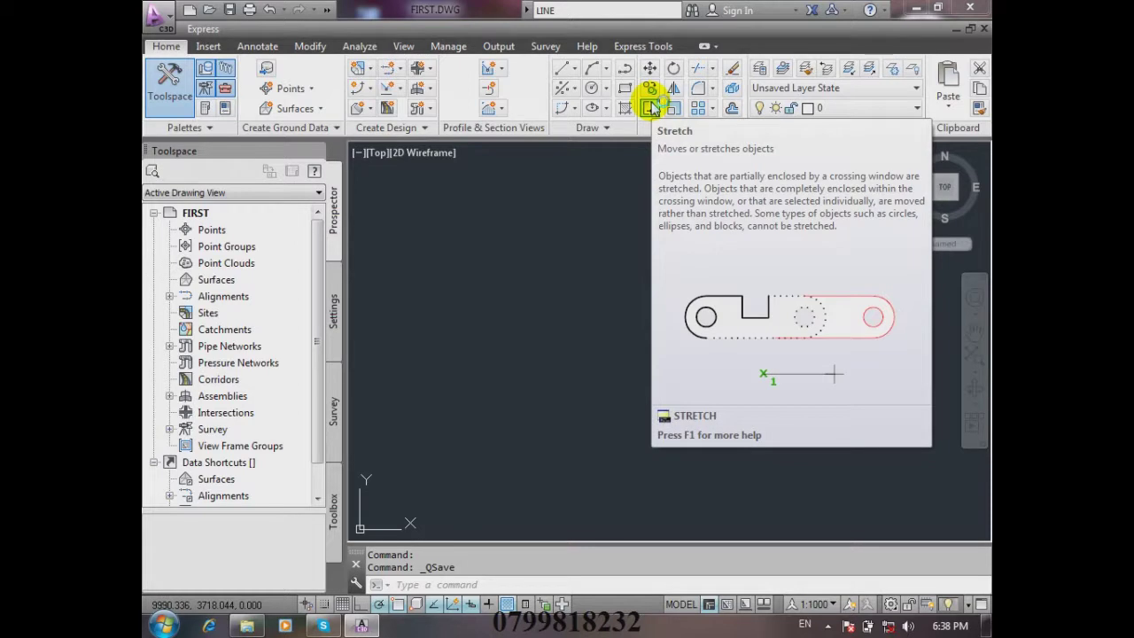
pyautogui.press('F1')
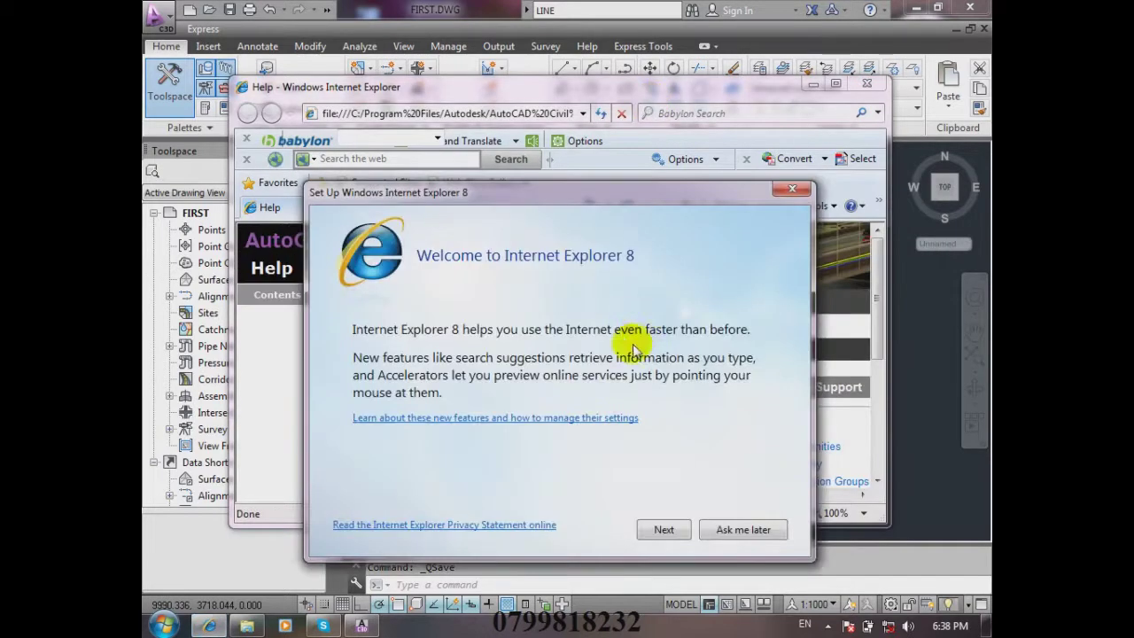
pyautogui.click(741, 531)
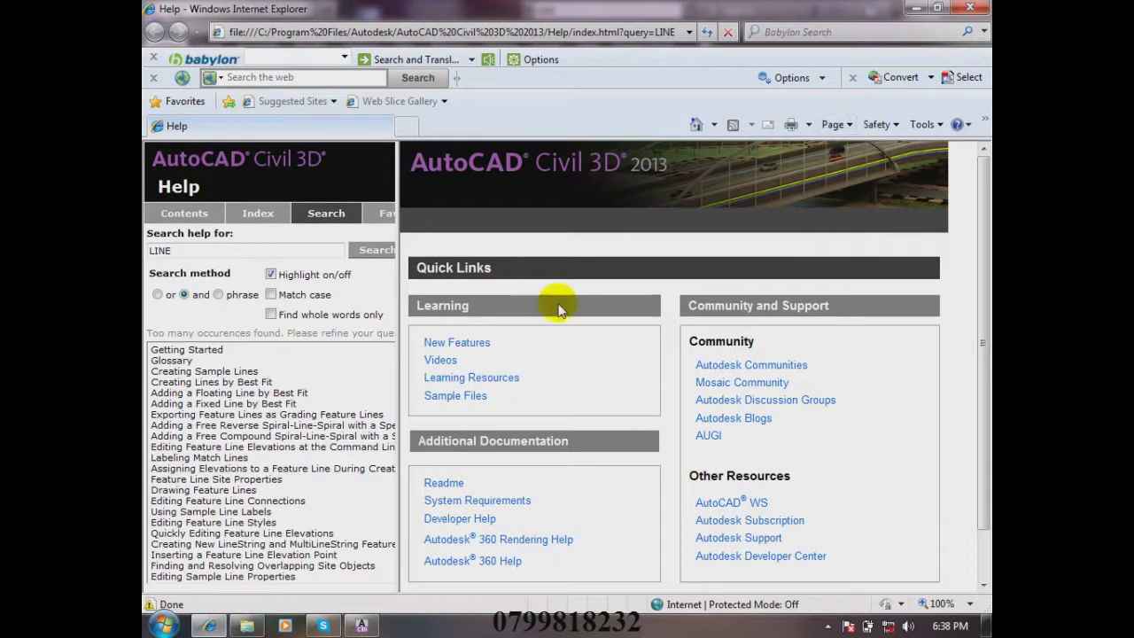
pyautogui.click(979, 10)
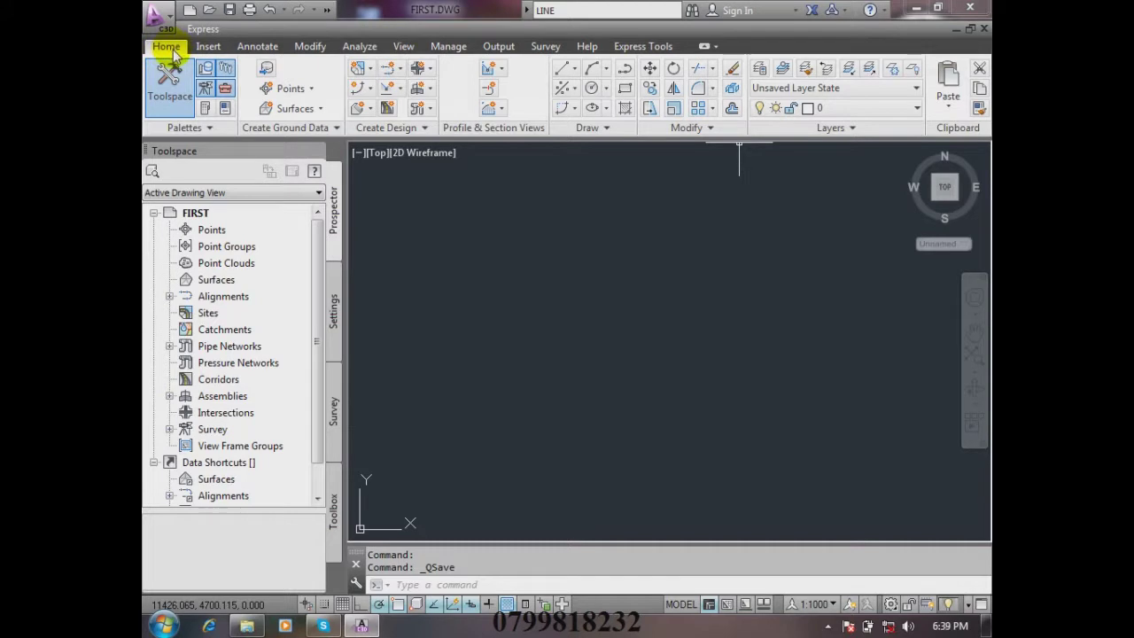
pyautogui.click(211, 48)
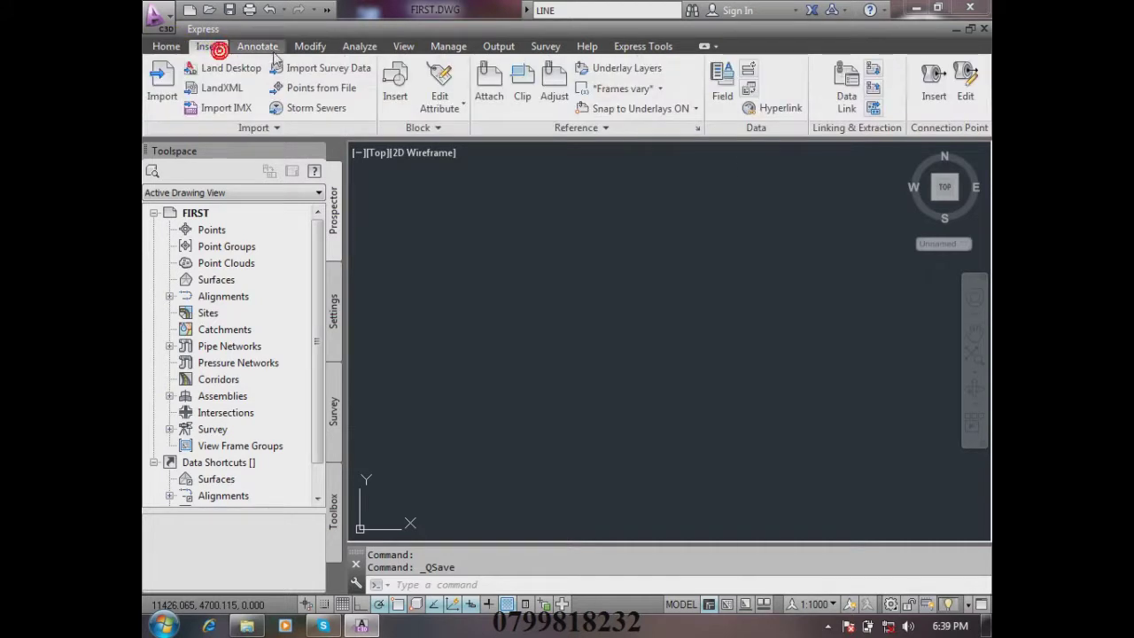
pyautogui.click(276, 50)
pyautogui.click(312, 47)
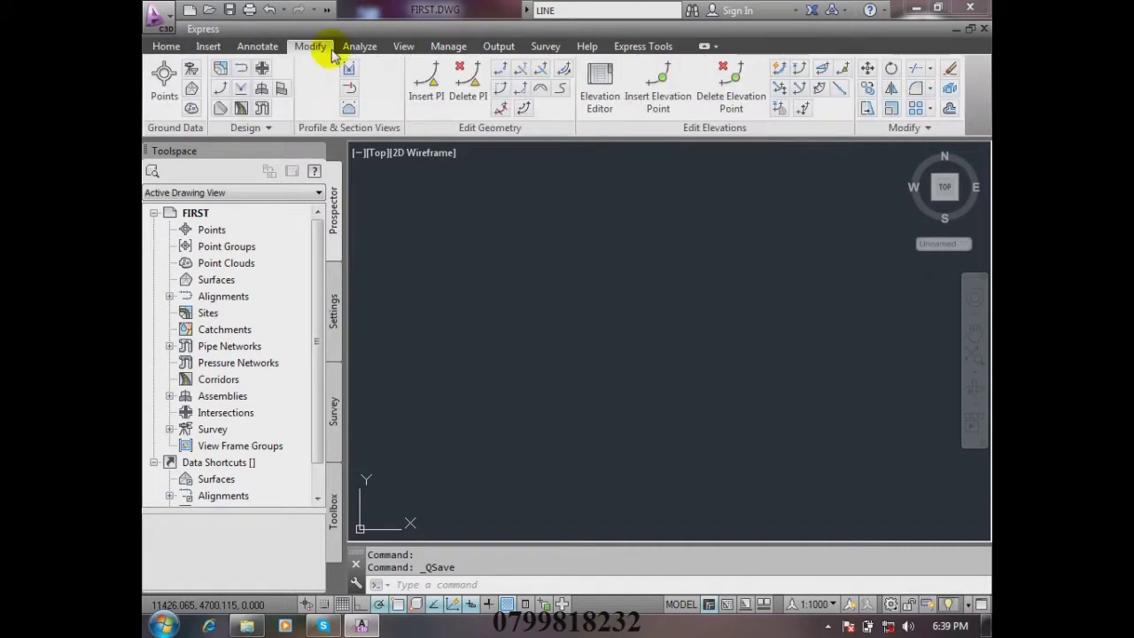
pyautogui.click(164, 47)
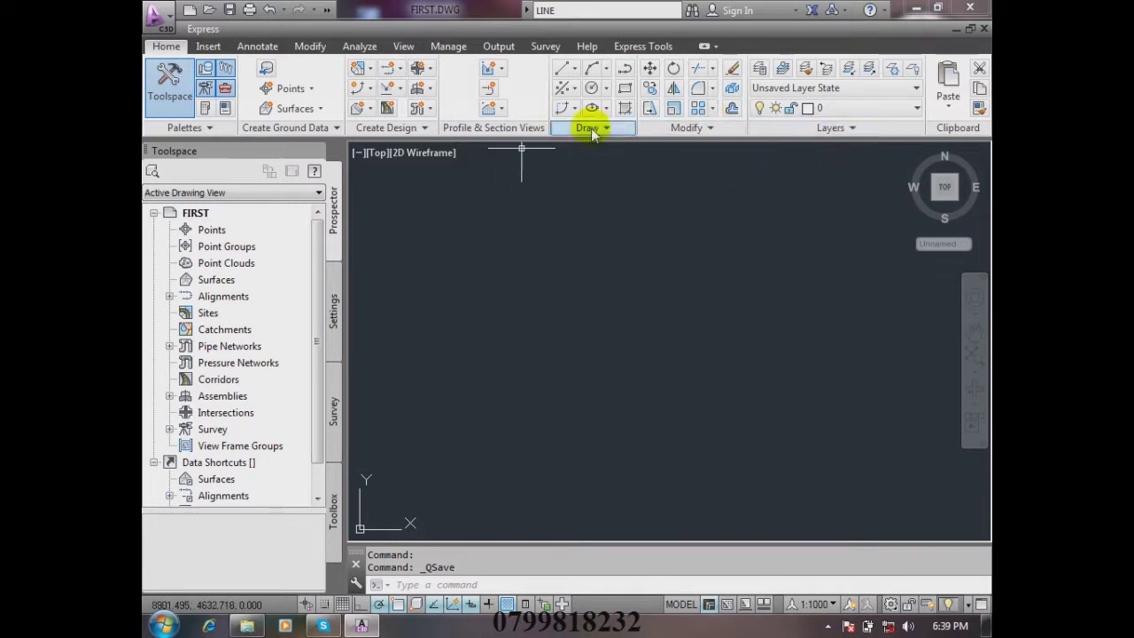
# - Minimize the ribbon to panel buttons and preview the Draw tools from the collapsed ribbon
pyautogui.click(707, 50)
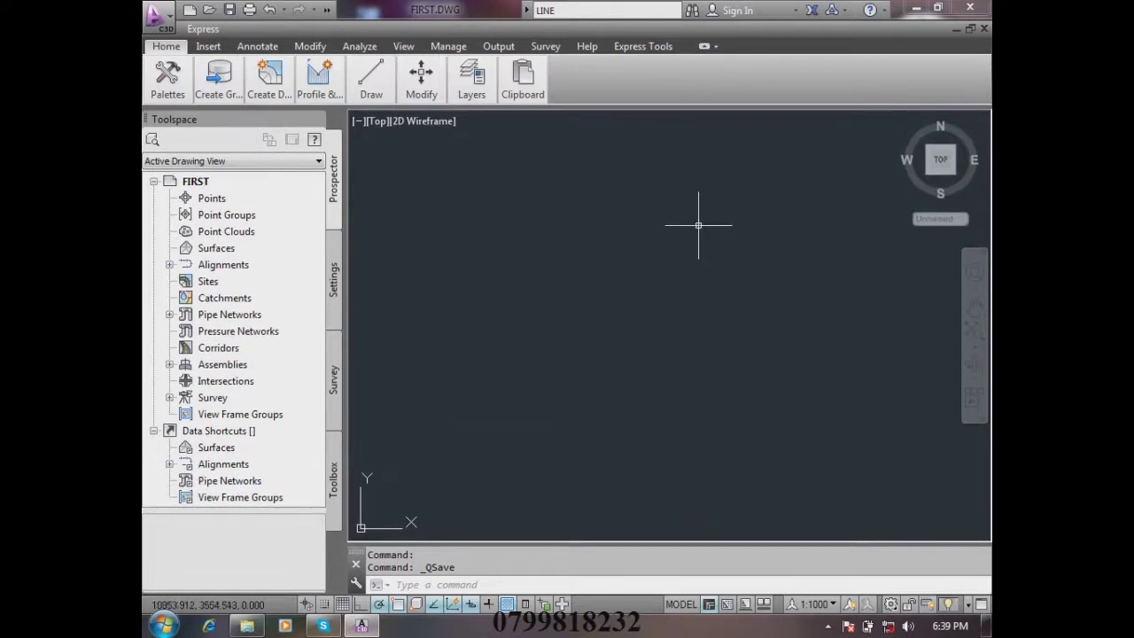
pyautogui.moveTo(162, 97)
pyautogui.moveTo(210, 99)
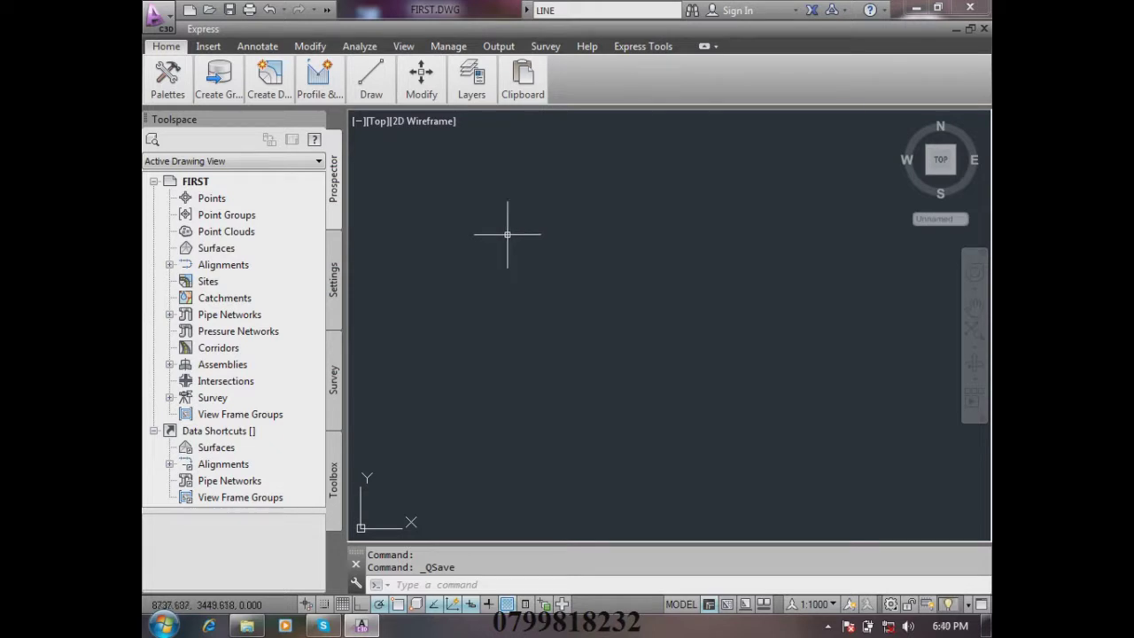
pyautogui.moveTo(376, 97)
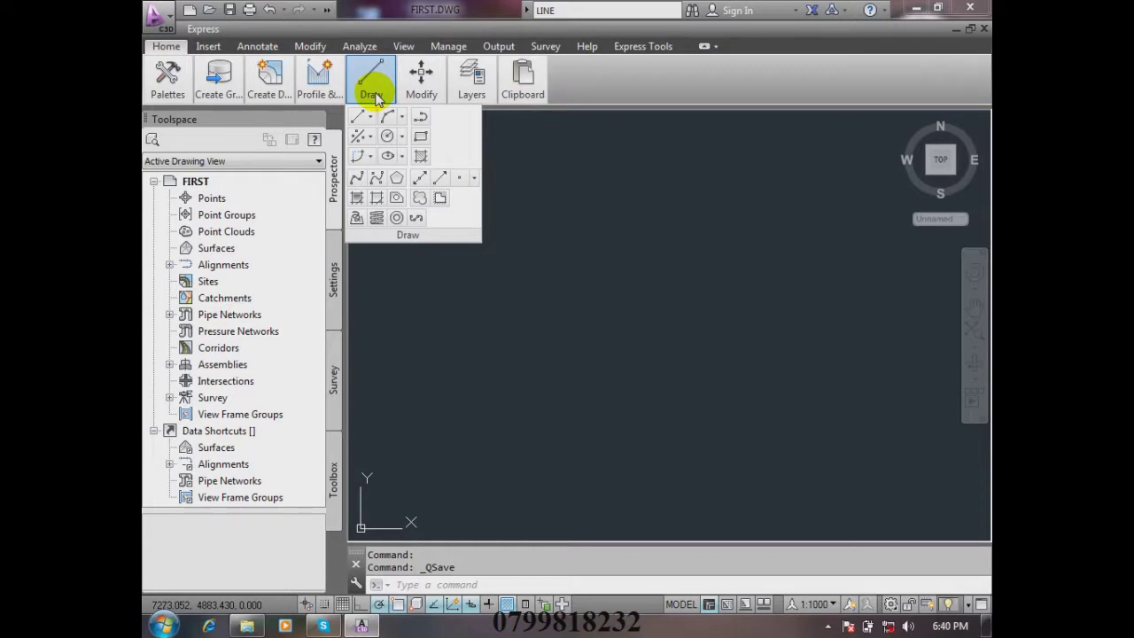
# - Minimize the ribbon to panel titles and preview the Create Ground Data and Create Design tools
pyautogui.click(703, 49)
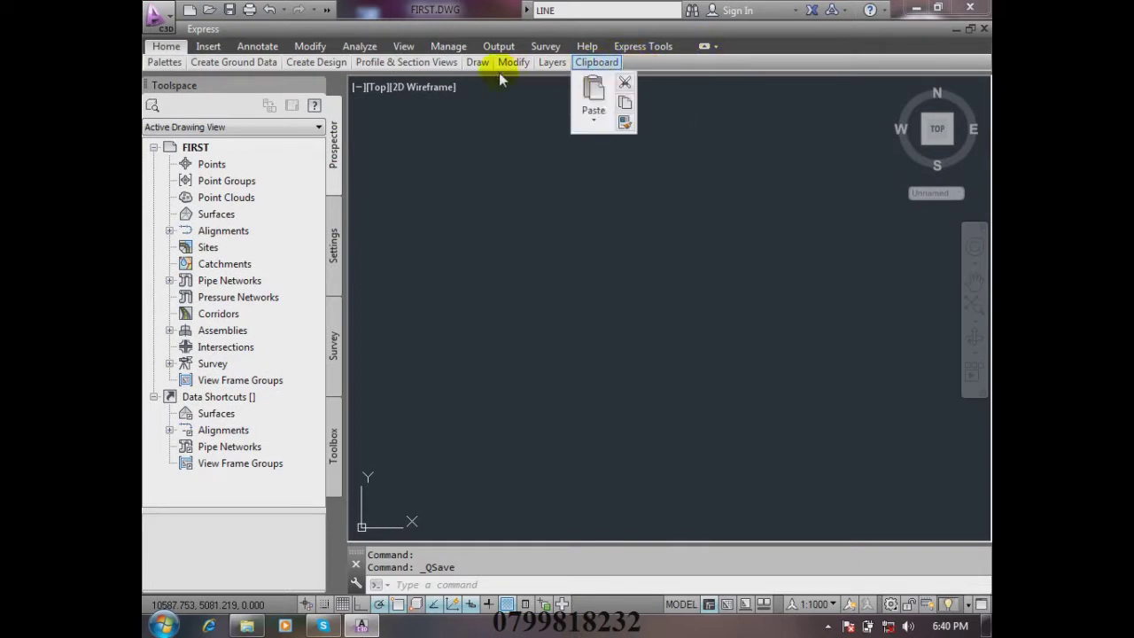
pyautogui.moveTo(174, 71)
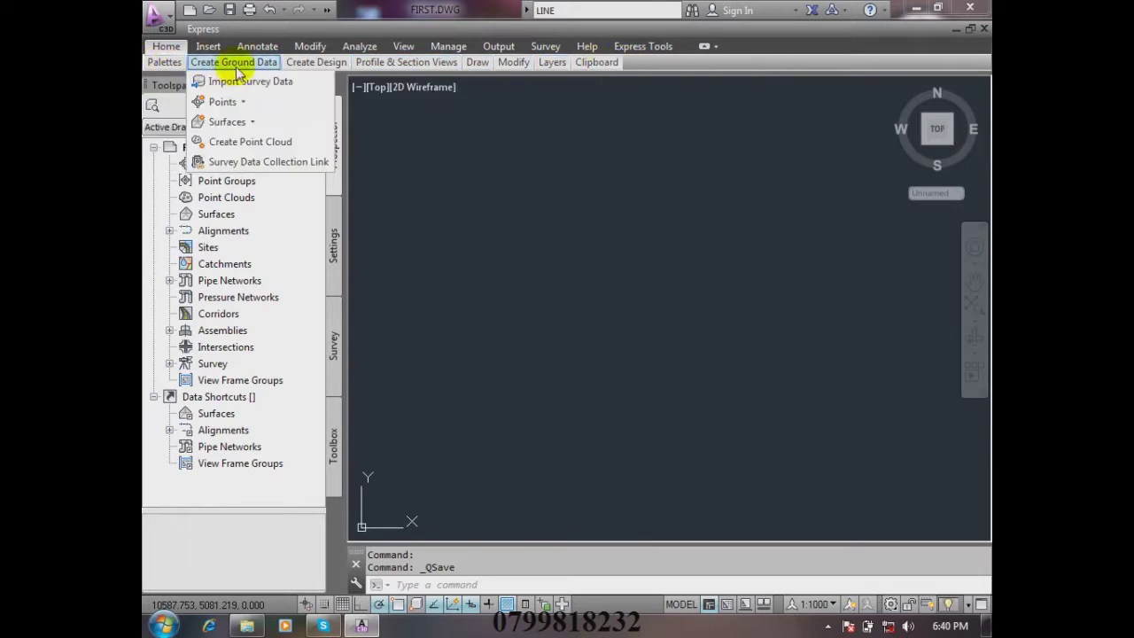
pyautogui.moveTo(298, 71)
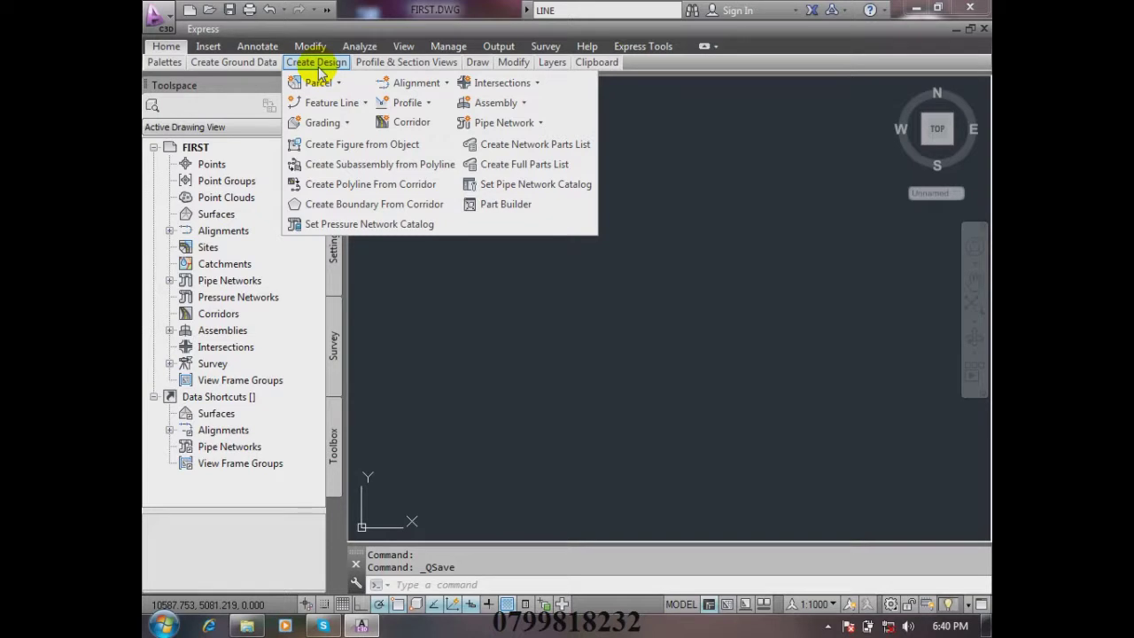
# - Minimize the ribbon to tabs only, show the Home tools temporarily, and restore the full ribbon
pyautogui.click(704, 48)
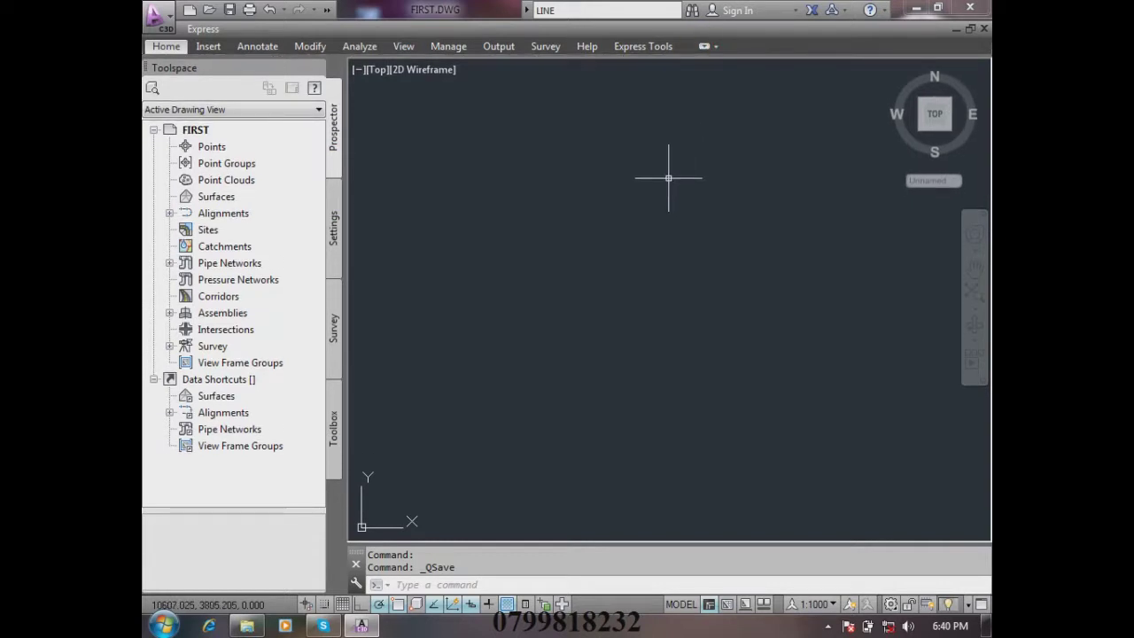
pyautogui.click(168, 46)
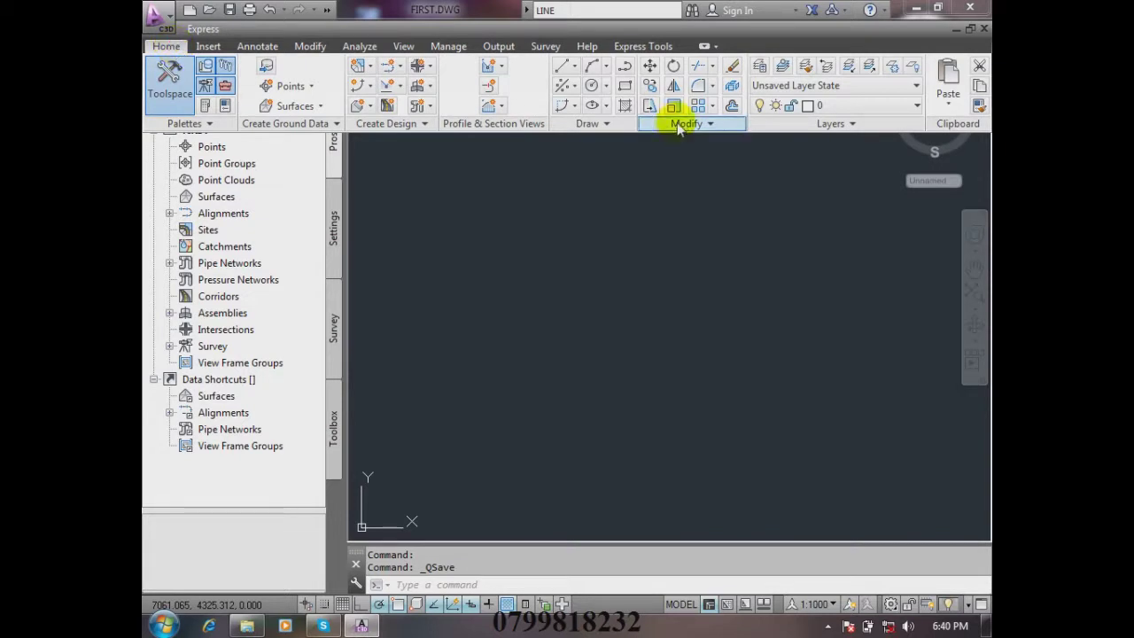
pyautogui.click(704, 49)
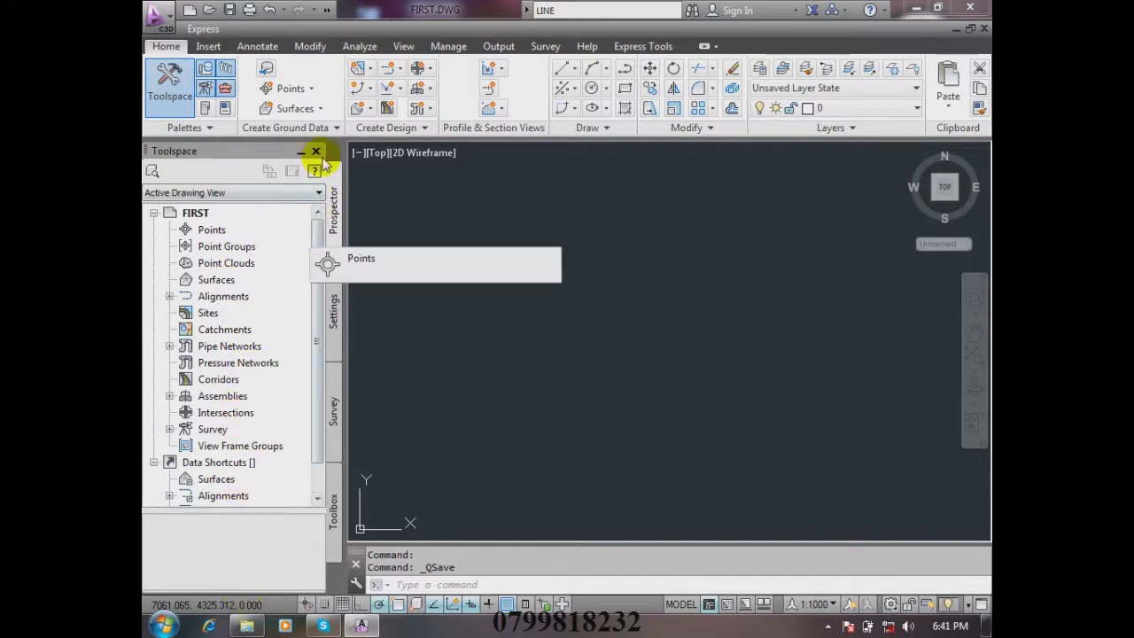
# - Close the Toolspace palette
pyautogui.click(316, 154)
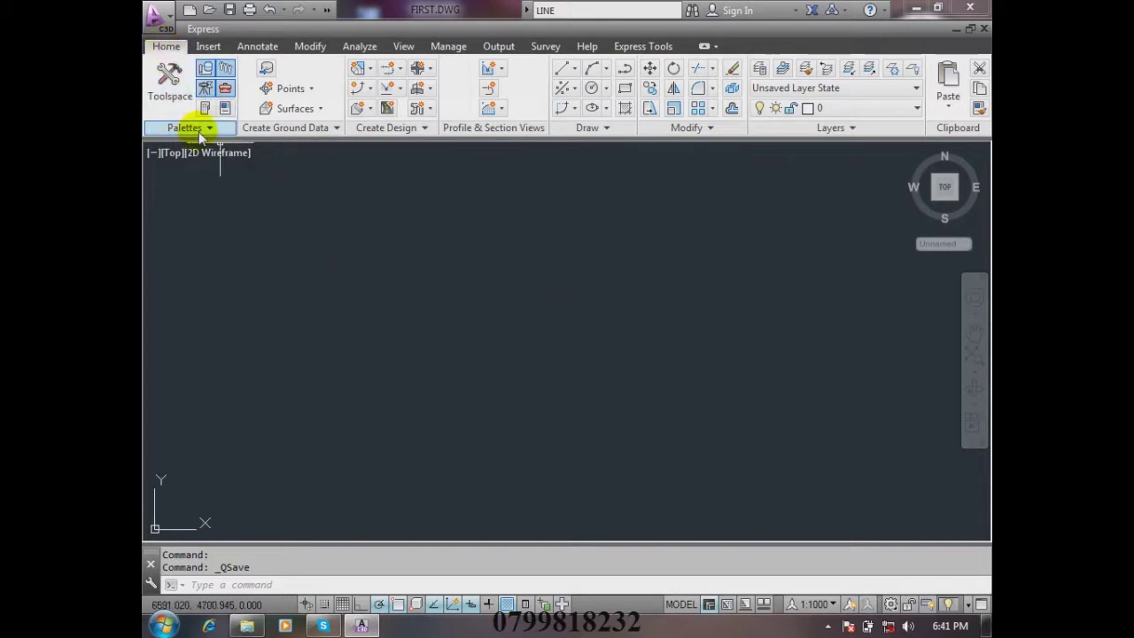
# - Reopen the Toolspace palette beside the drawing area
pyautogui.click(169, 81)
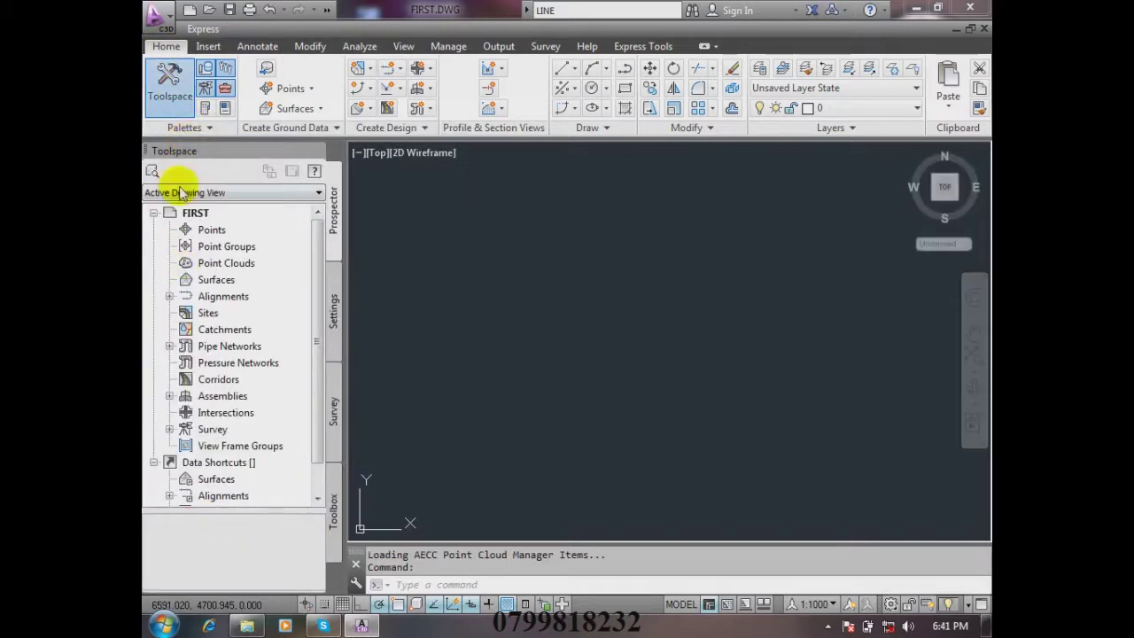
pyautogui.click(170, 106)
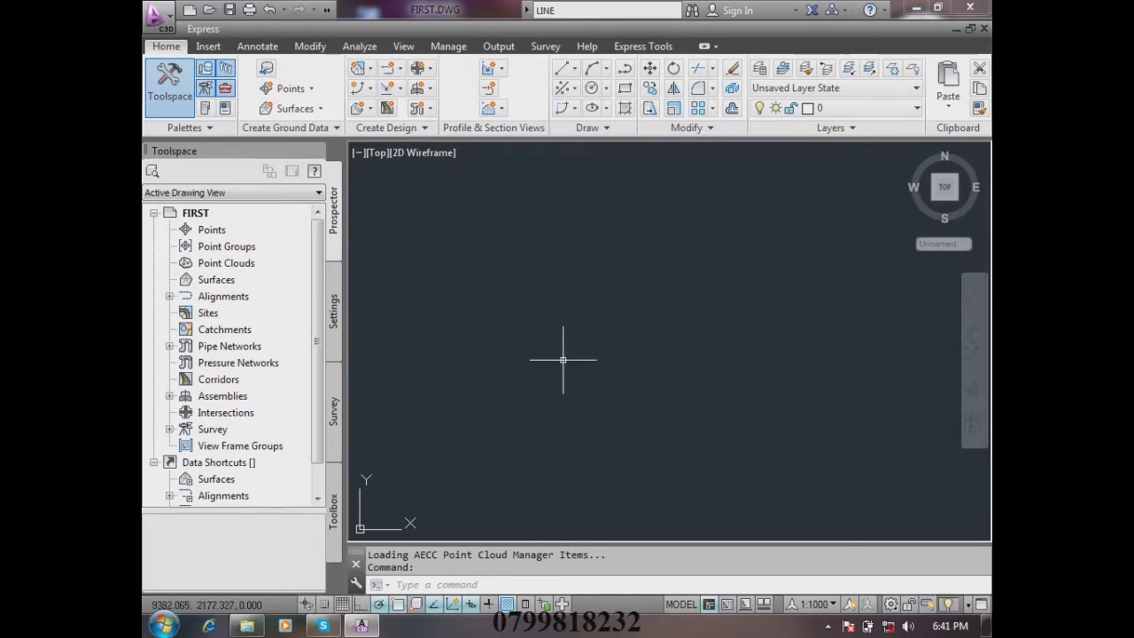
pyautogui.click(410, 586)
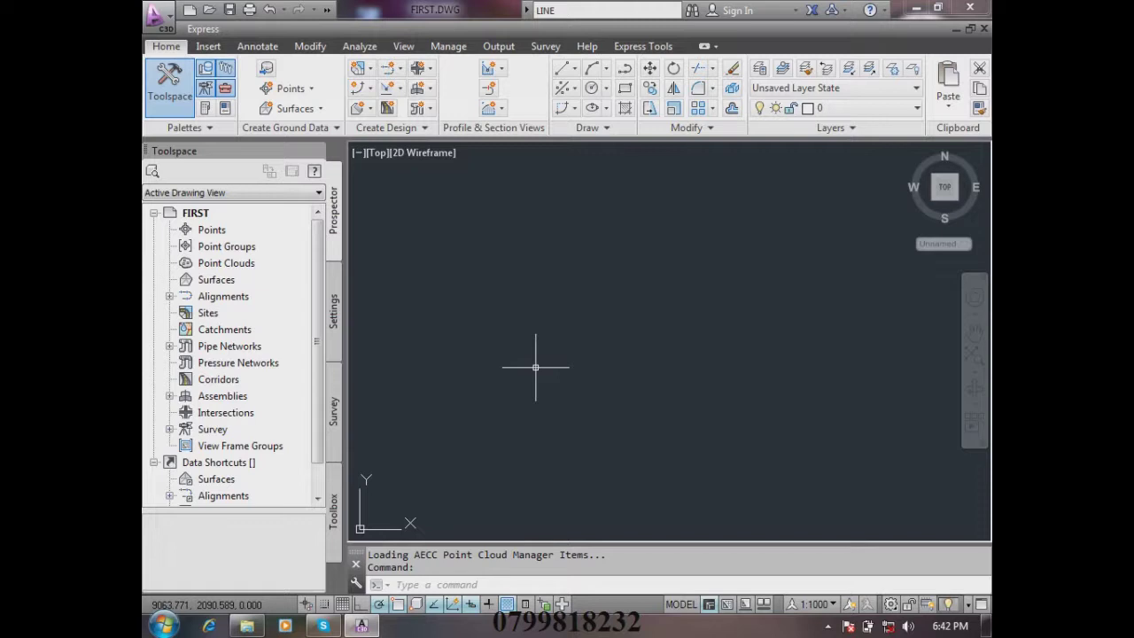
# - View the Drawing Settings through the drawing utilities and close them without applying changes
pyautogui.click(164, 21)
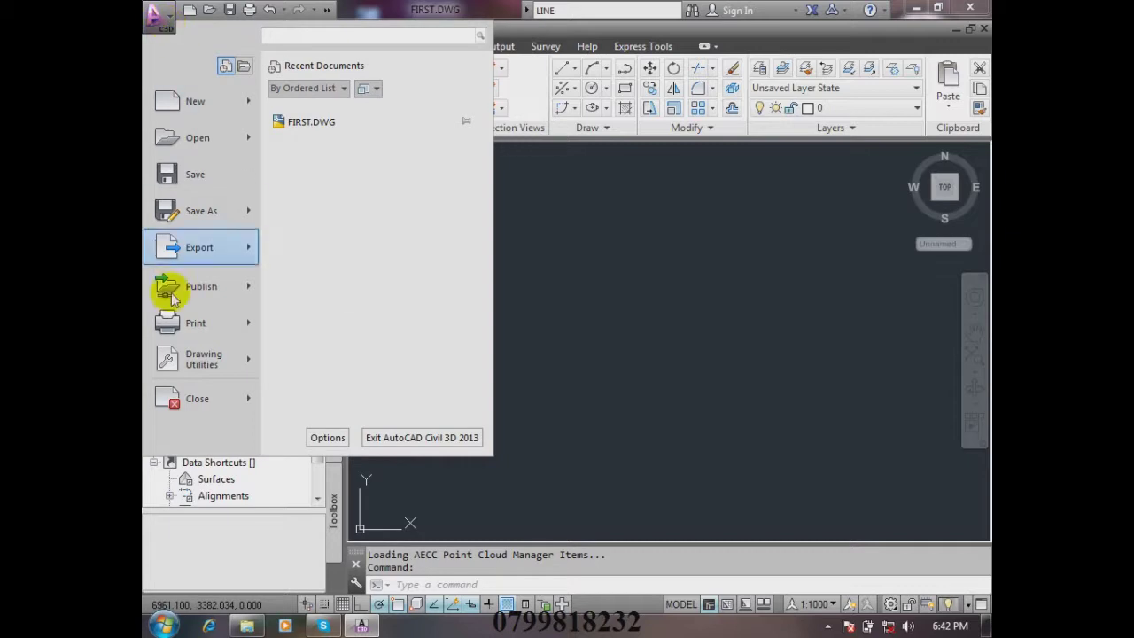
pyautogui.moveTo(226, 367)
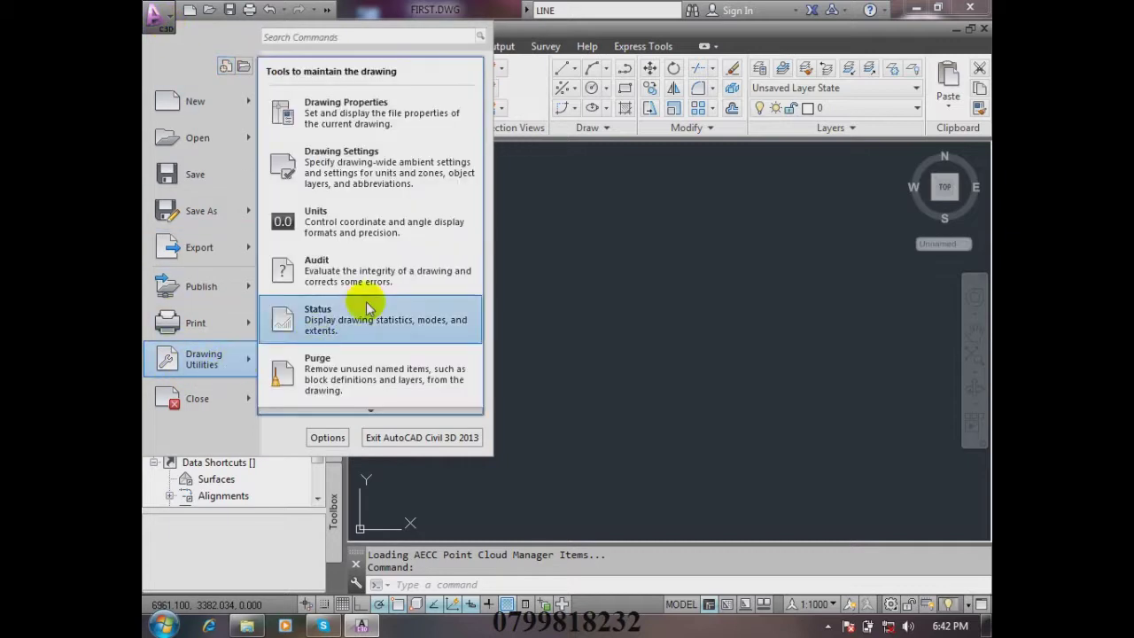
pyautogui.click(420, 165)
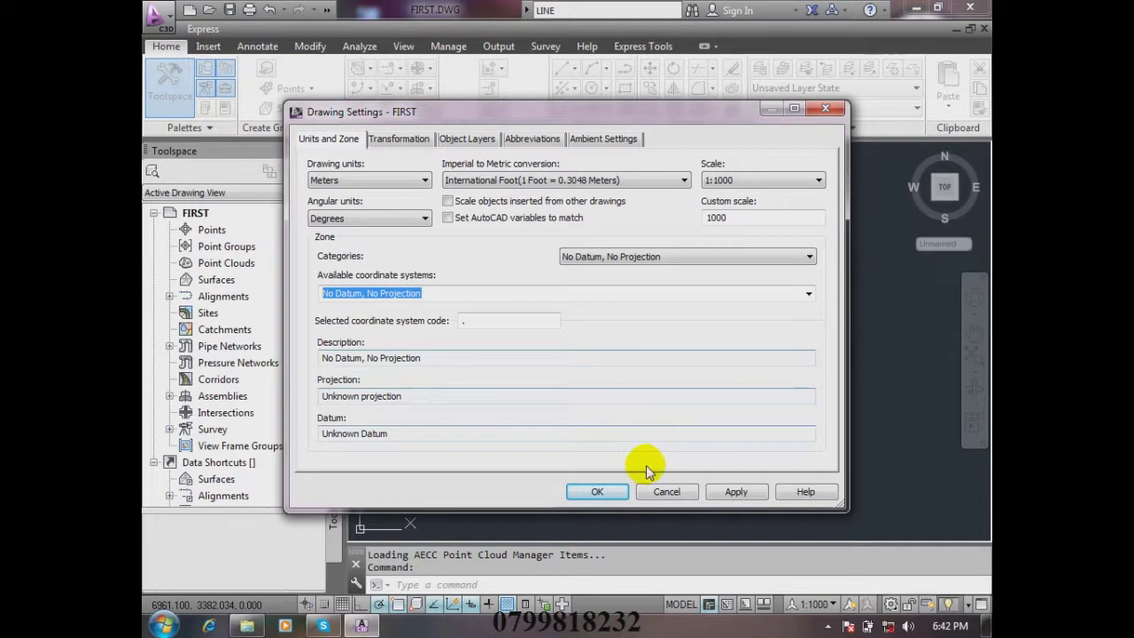
pyautogui.click(666, 491)
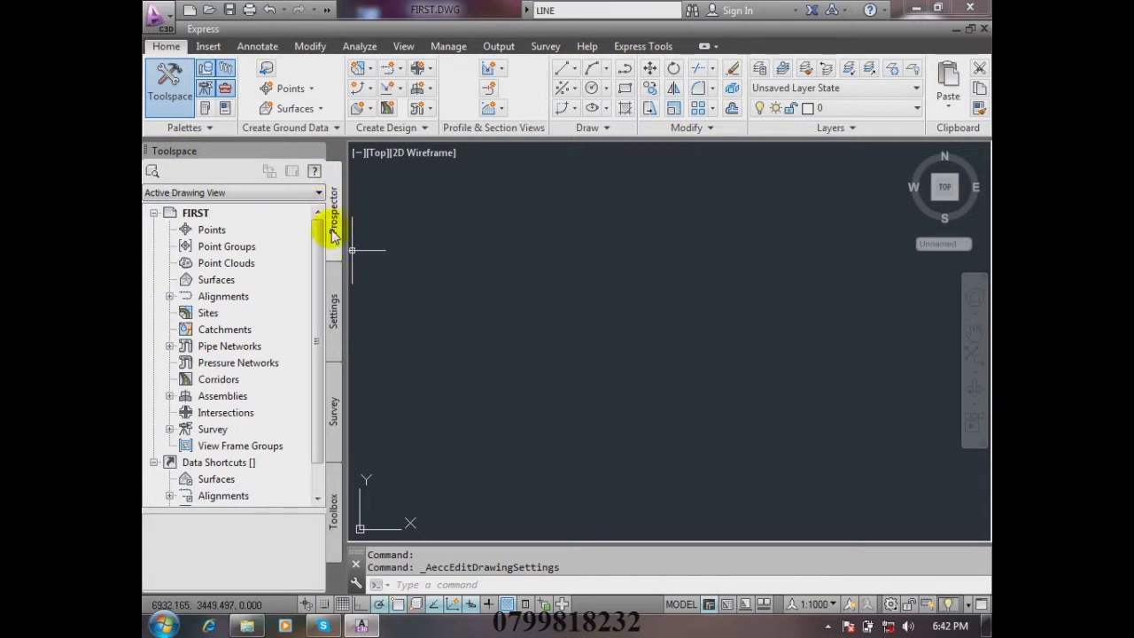
# - Open the drawing settings of FIRST from the Toolspace settings tree
pyautogui.click(330, 312)
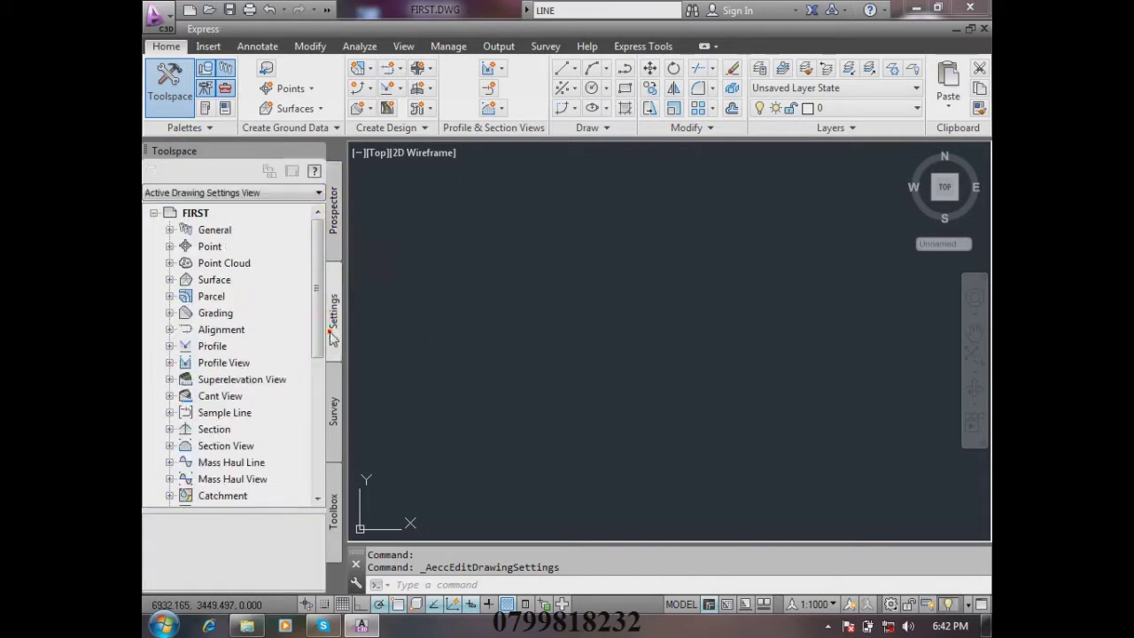
pyautogui.click(209, 217)
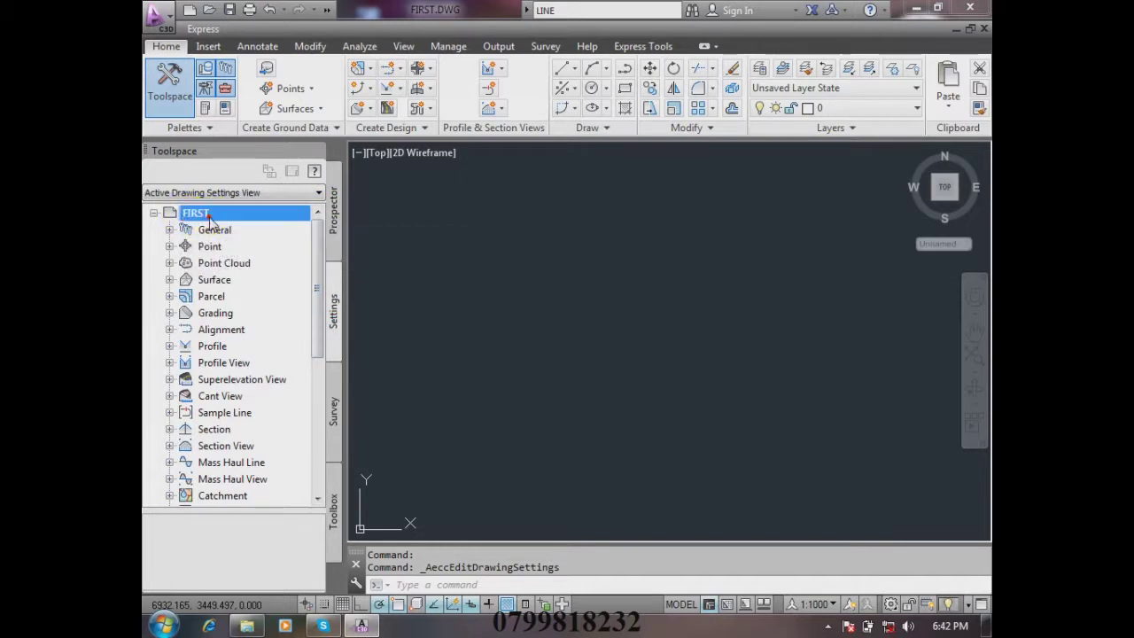
pyautogui.rightClick(209, 216)
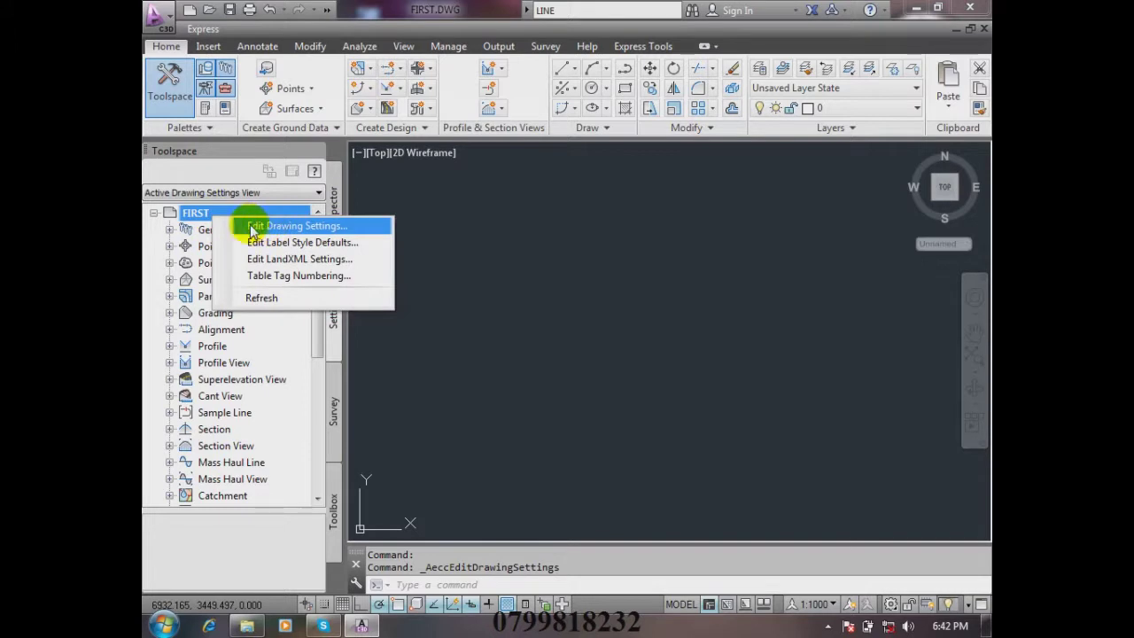
pyautogui.click(358, 226)
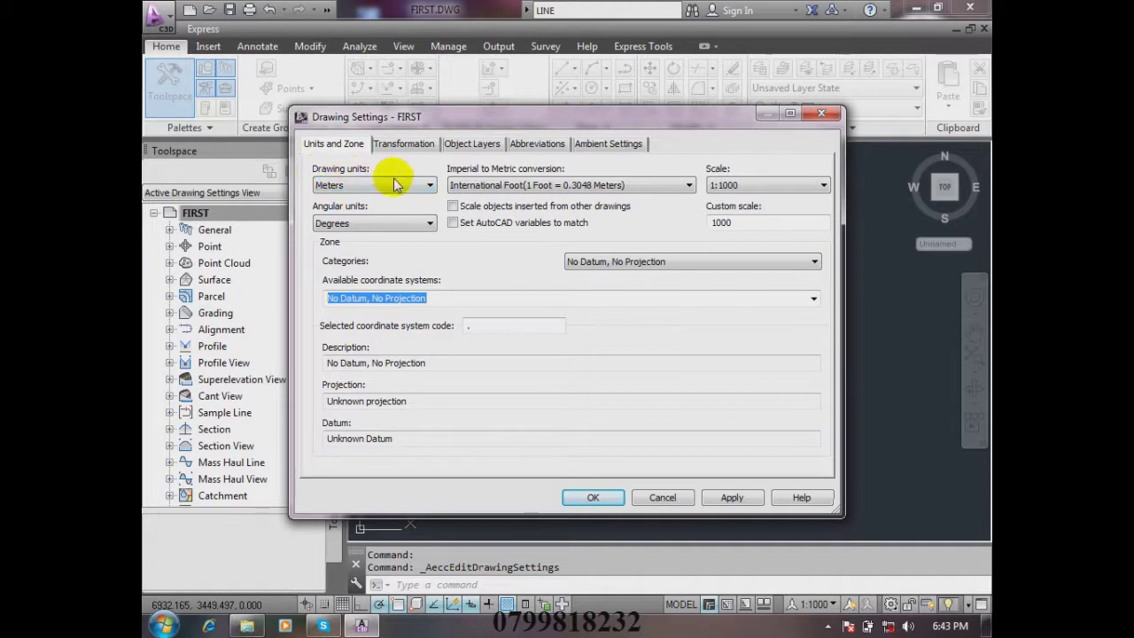
# - Set the drawing units to Meters and the imperial to metric conversion to International Foot (1 Foot = 0.3048 Meters)
pyautogui.click(379, 188)
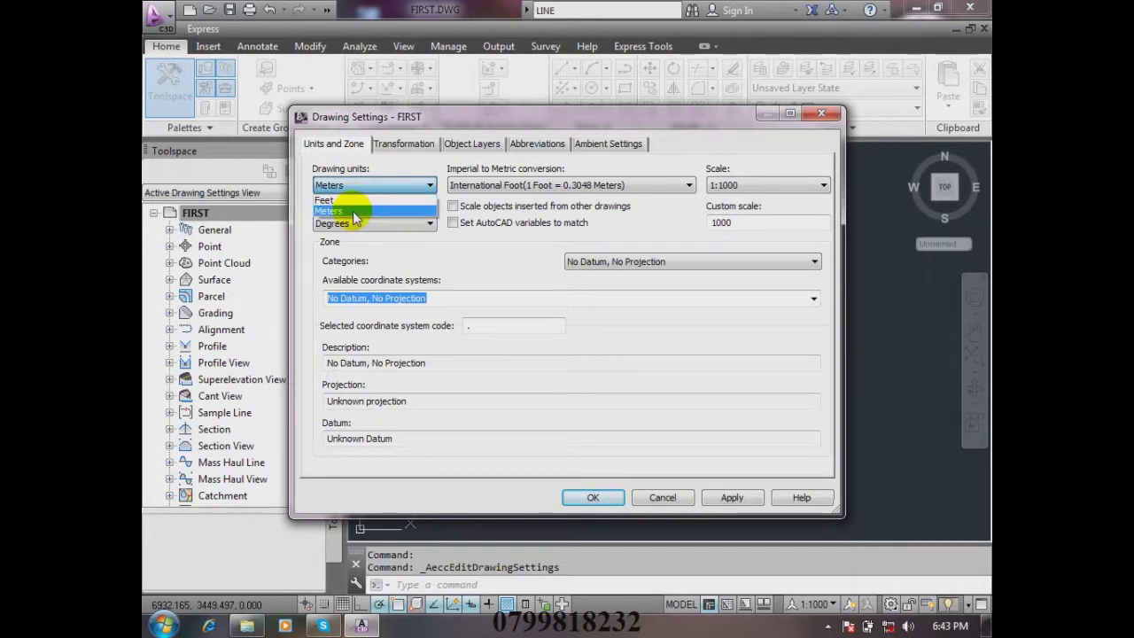
pyautogui.click(353, 211)
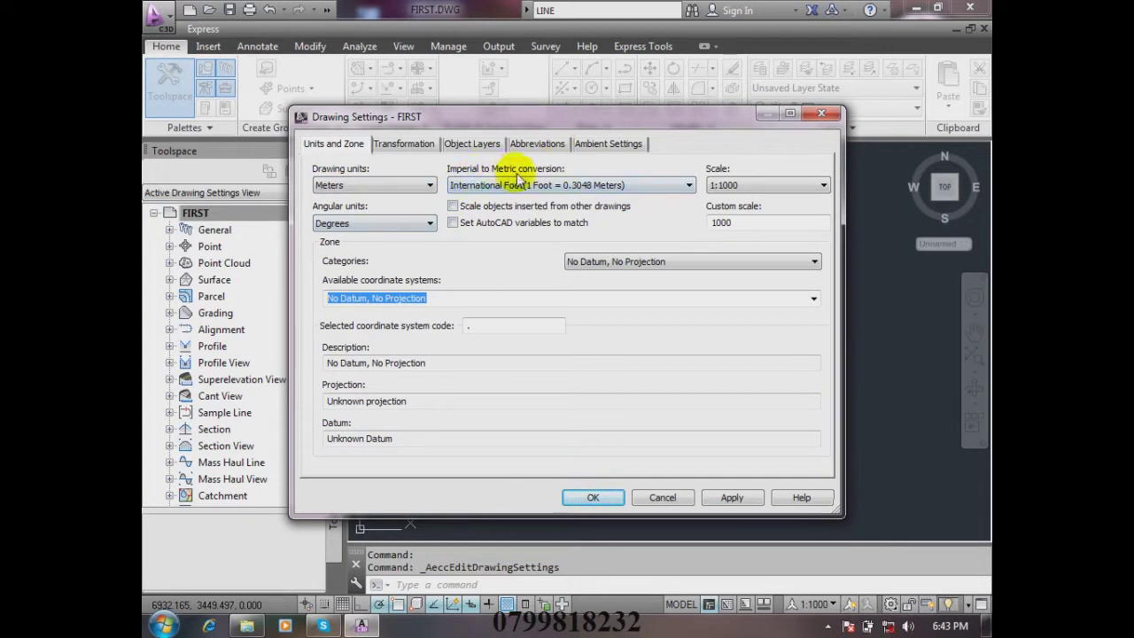
pyautogui.click(688, 186)
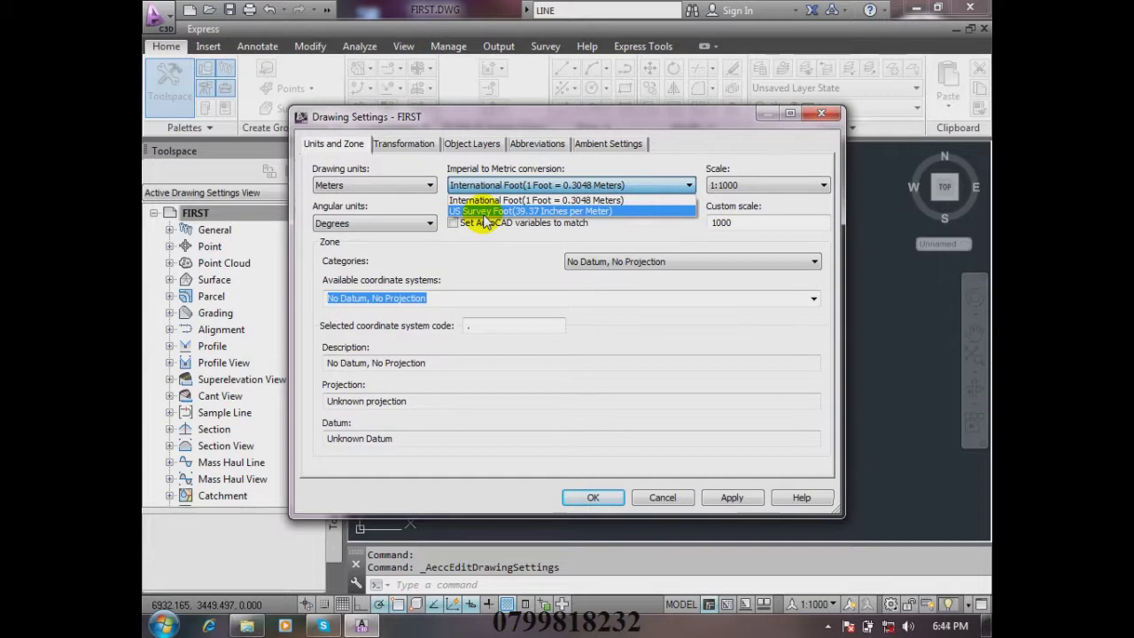
pyautogui.click(633, 200)
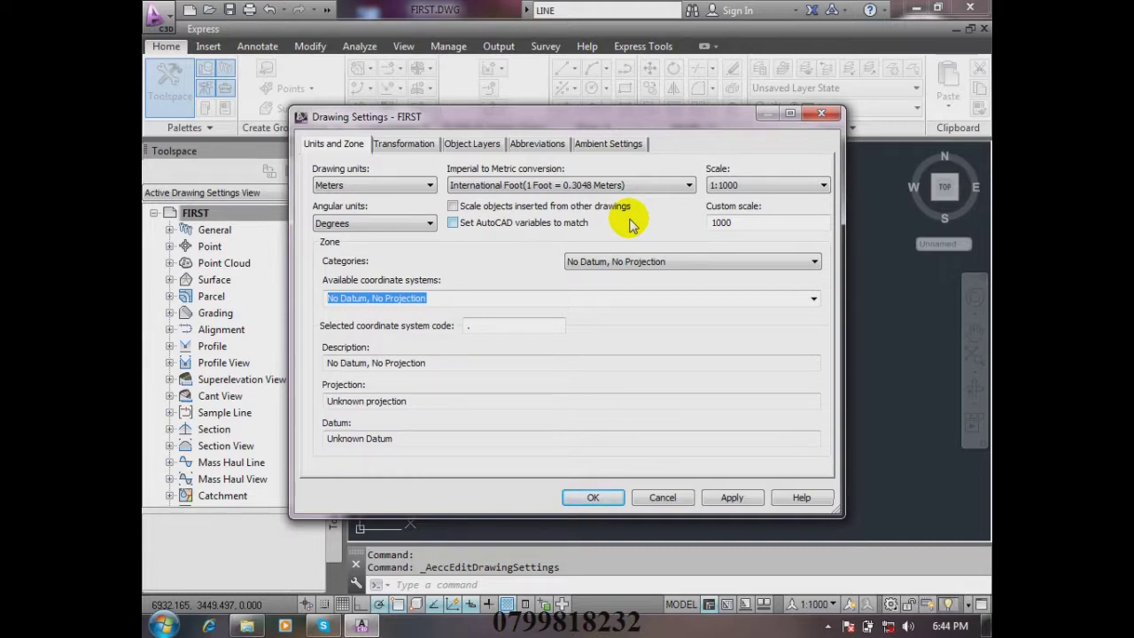
# - Set the drawing scale to Custom and select the custom scale value
pyautogui.click(733, 184)
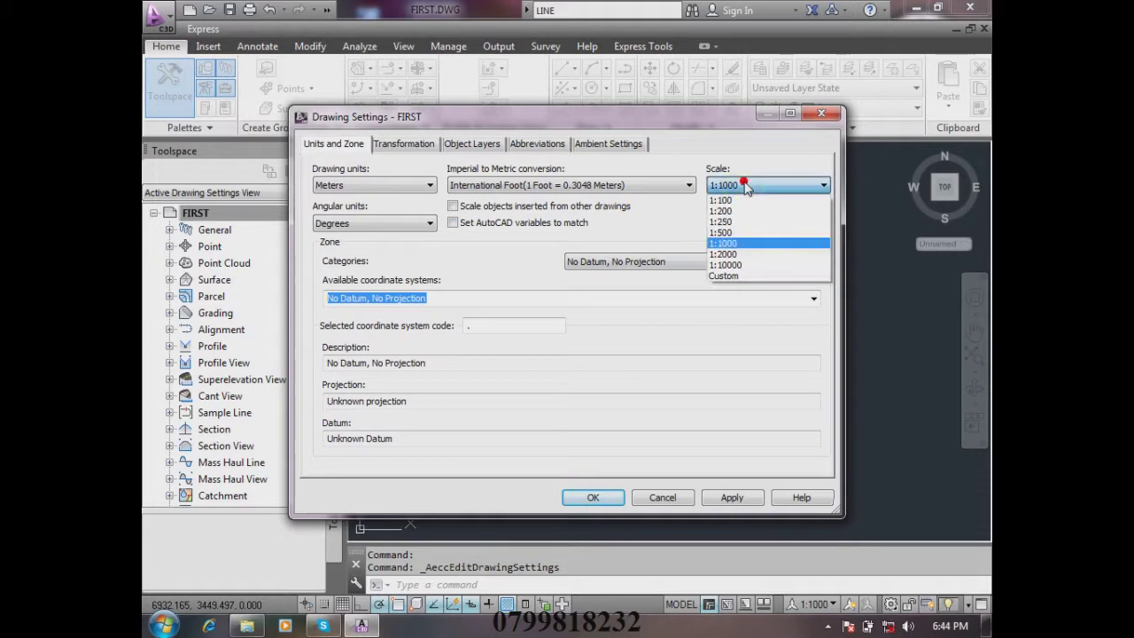
pyautogui.click(746, 276)
pyautogui.doubleClick(747, 222)
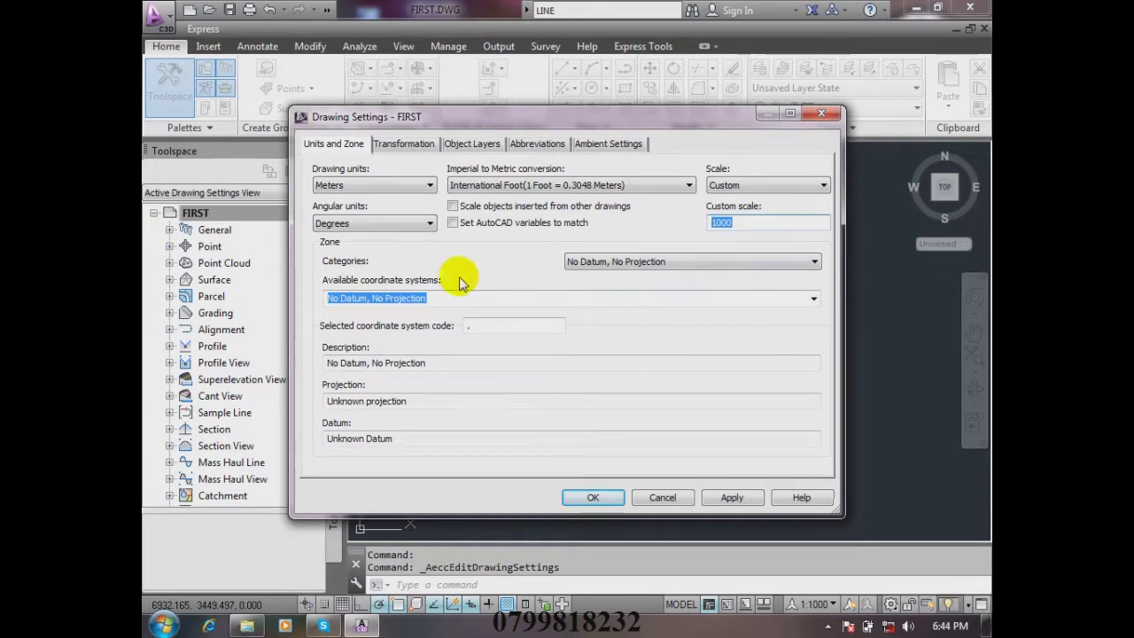
# - Set the angular units to Degrees, and switch scaling of objects inserted from other drawings on and off again
pyautogui.click(432, 229)
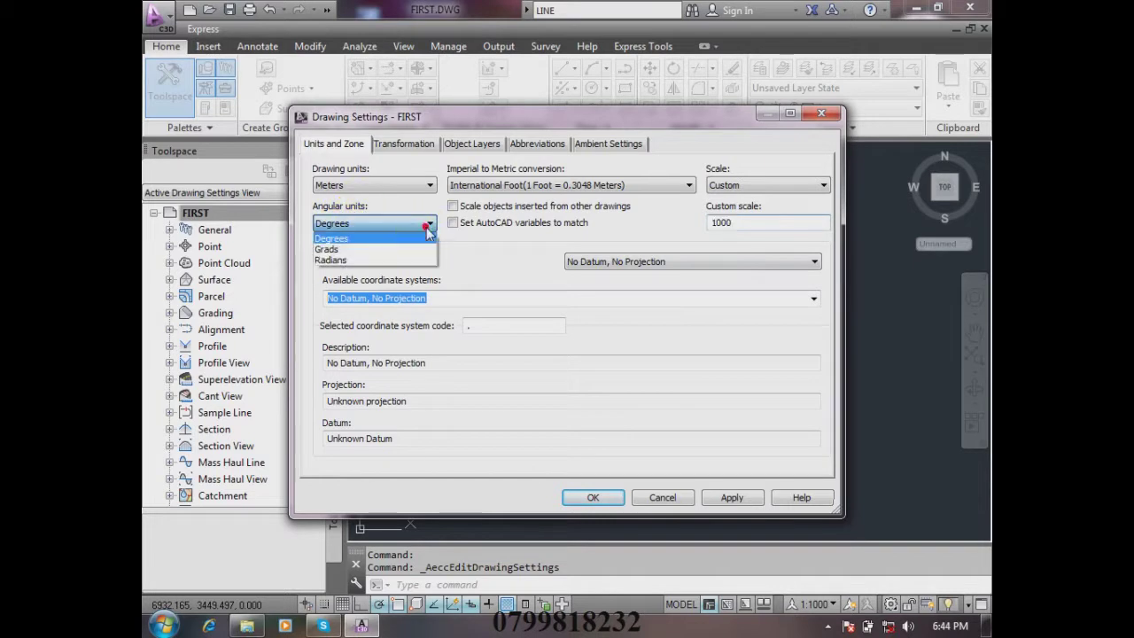
pyautogui.click(377, 239)
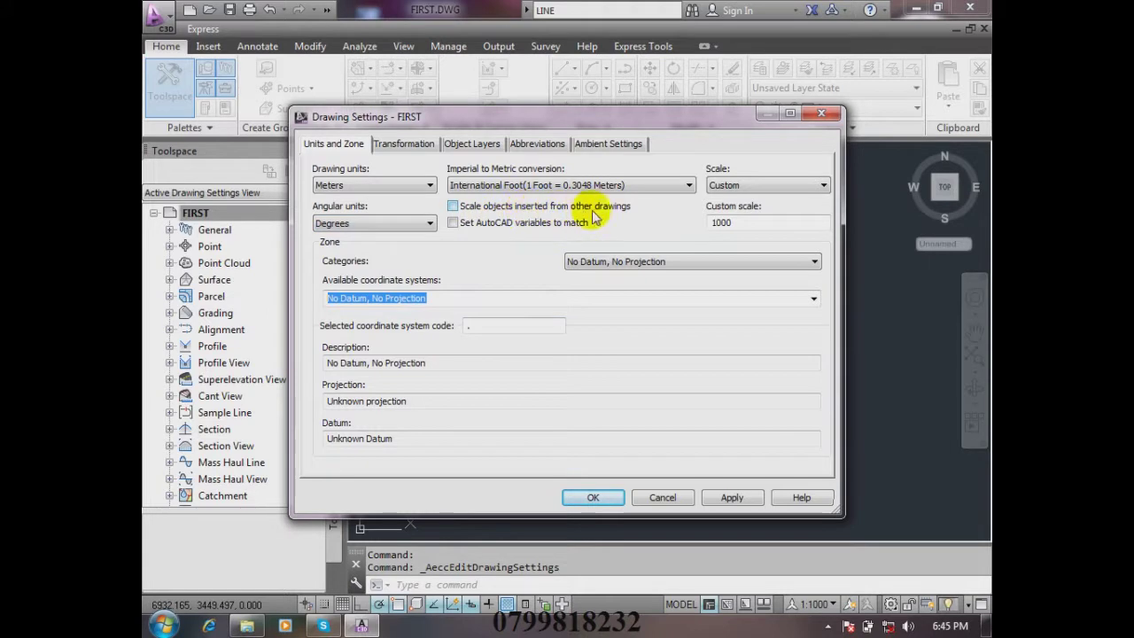
pyautogui.click(454, 207)
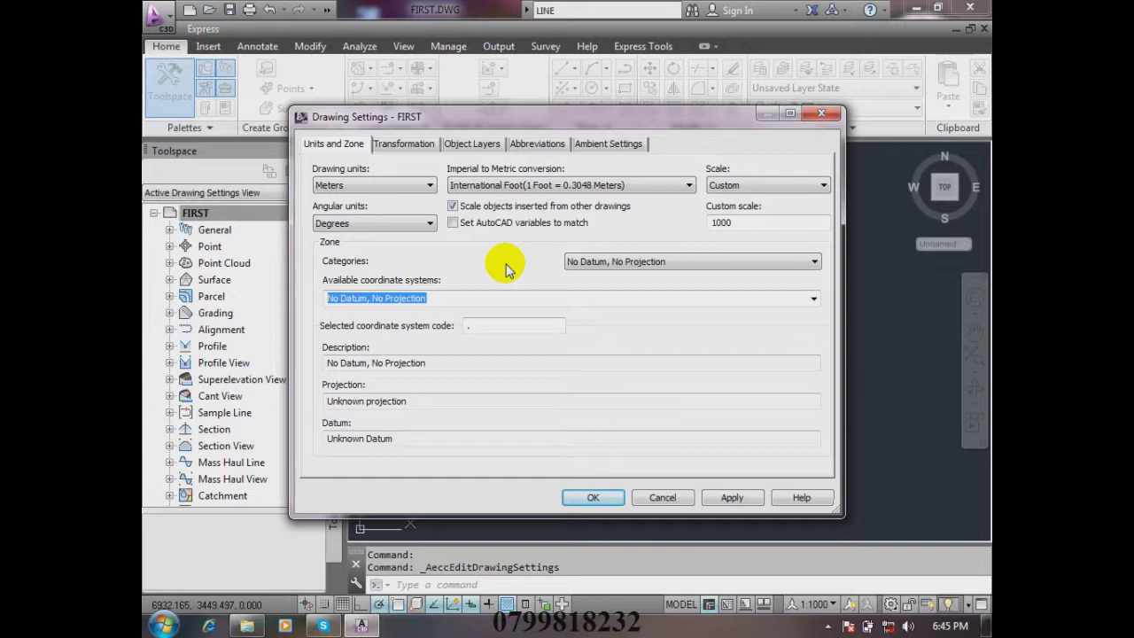
pyautogui.click(453, 206)
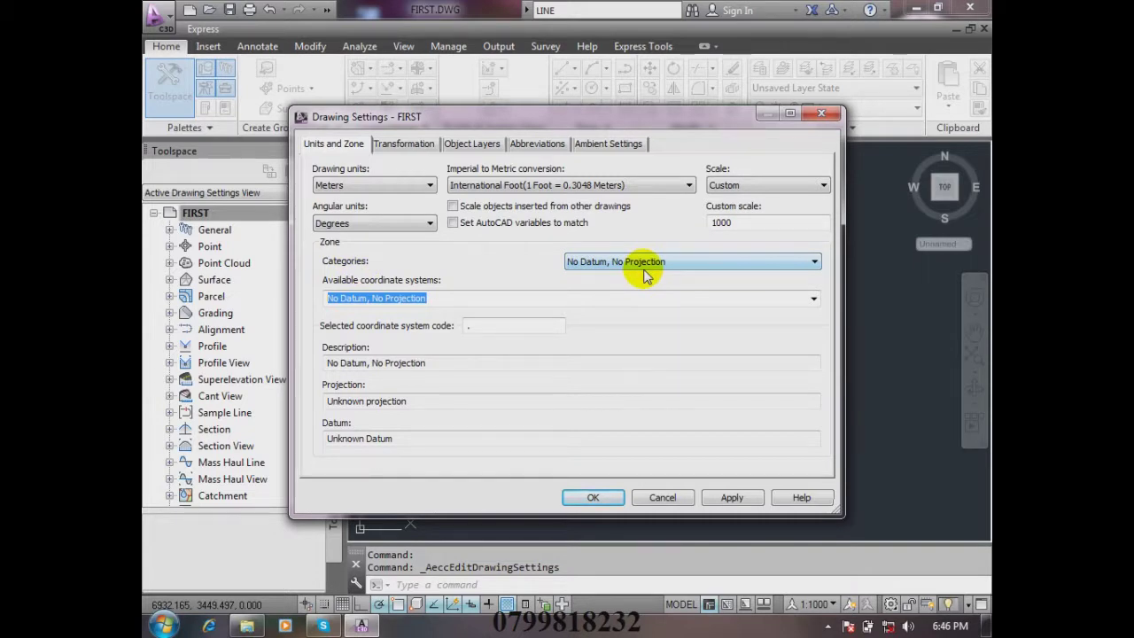
# - Browse the zone categories and set the category to UTM, WGS84 Datum
pyautogui.click(814, 263)
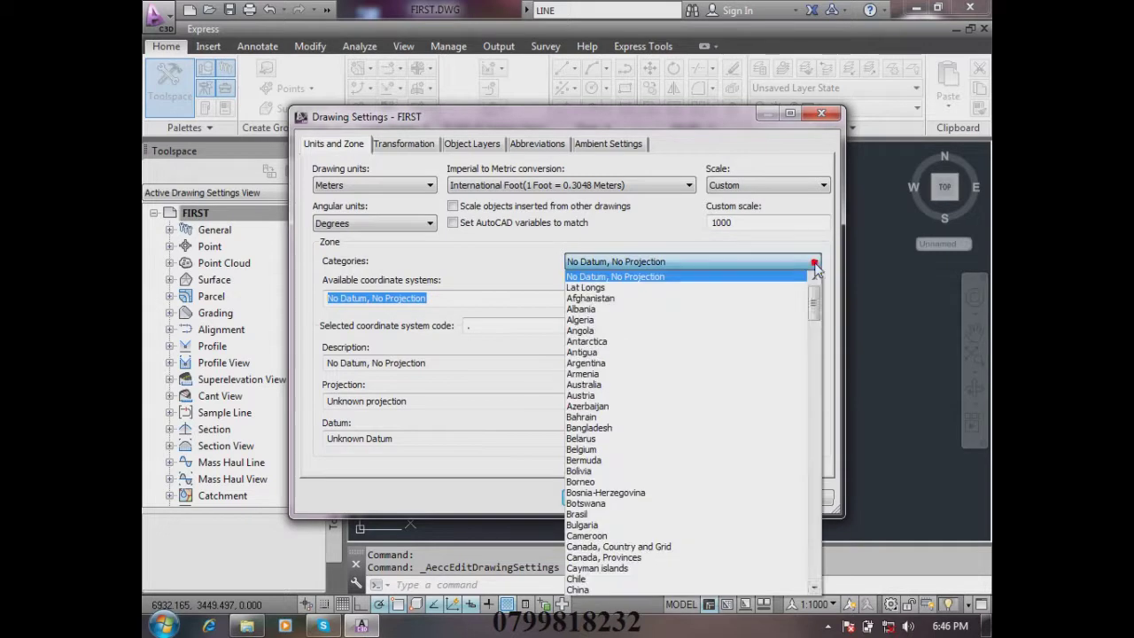
pyautogui.moveTo(814, 304); pyautogui.dragTo(822, 583)
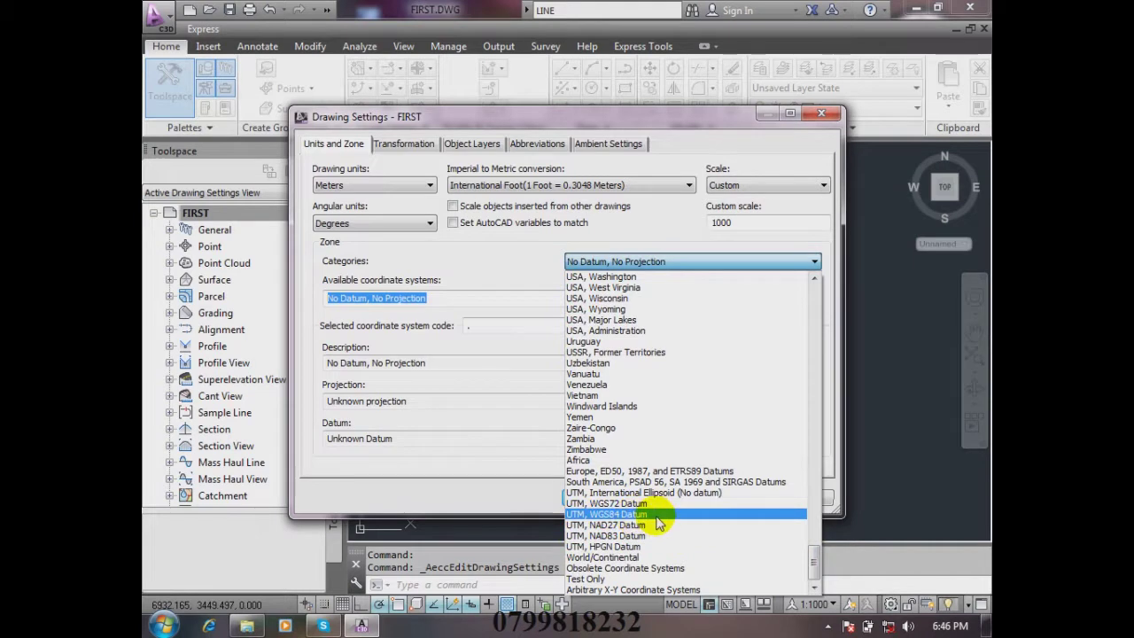
pyautogui.moveTo(813, 565); pyautogui.dragTo(811, 270)
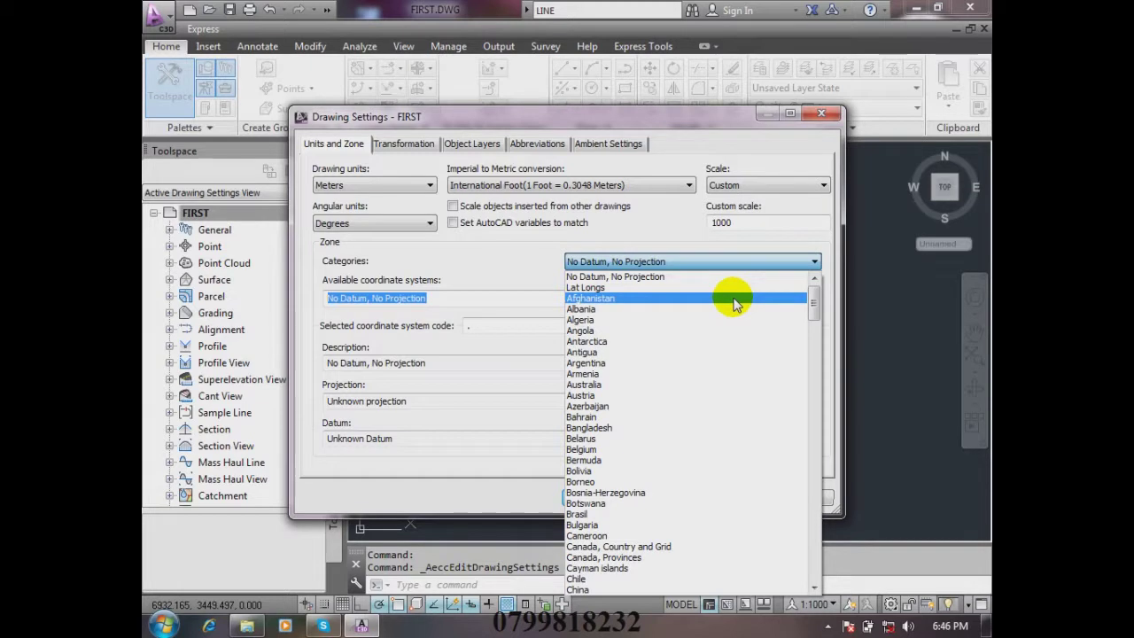
pyautogui.moveTo(815, 304); pyautogui.dragTo(814, 571)
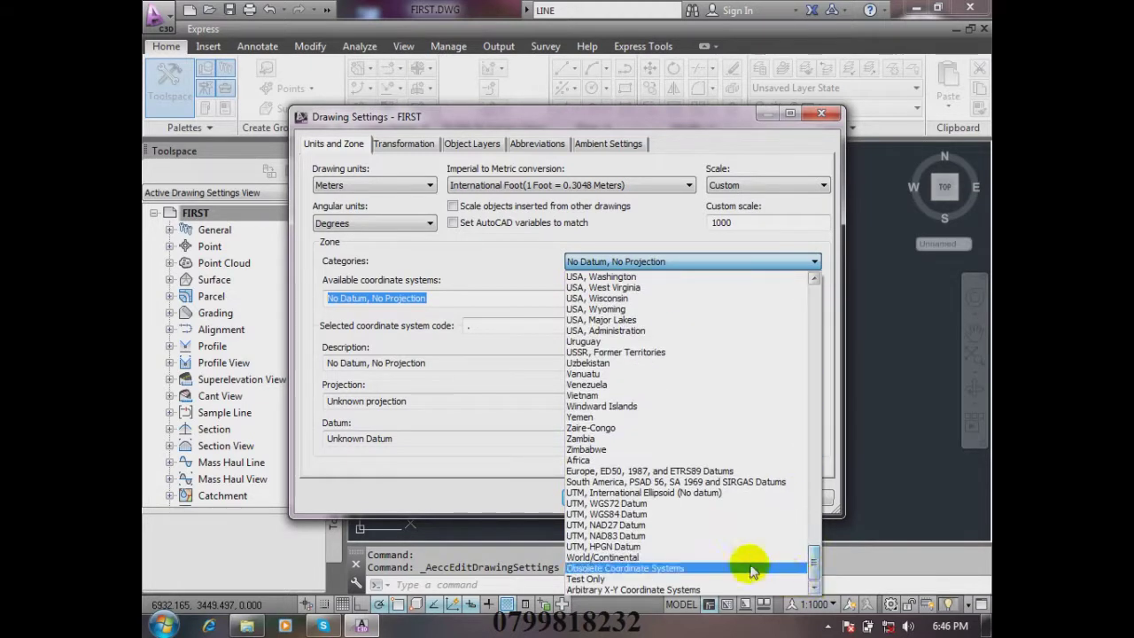
pyautogui.click(654, 514)
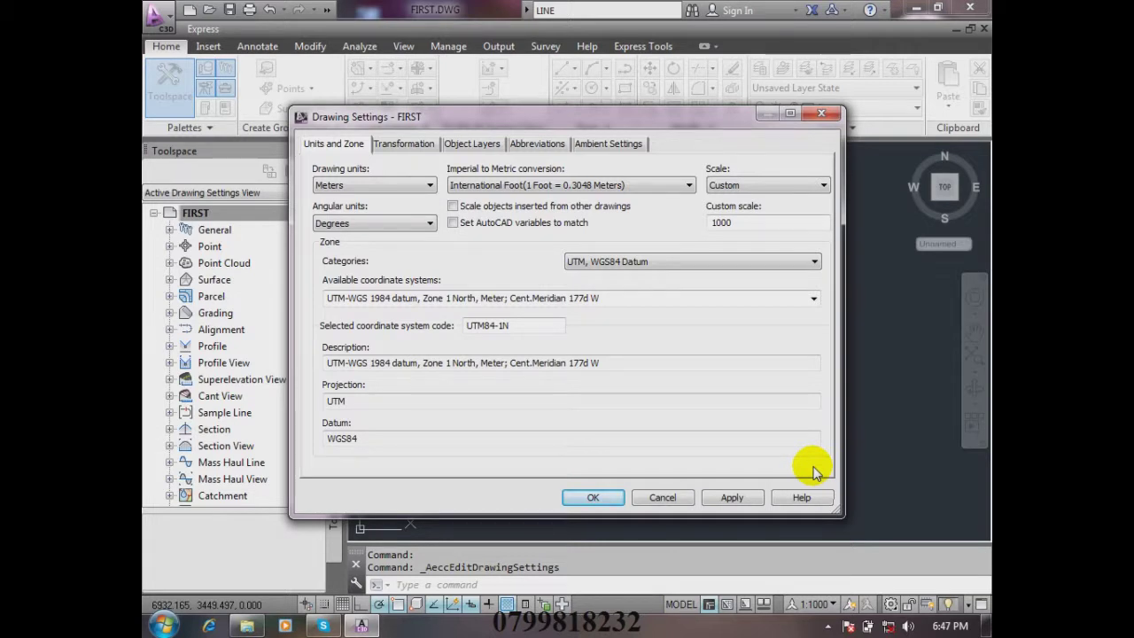
pyautogui.click(828, 625)
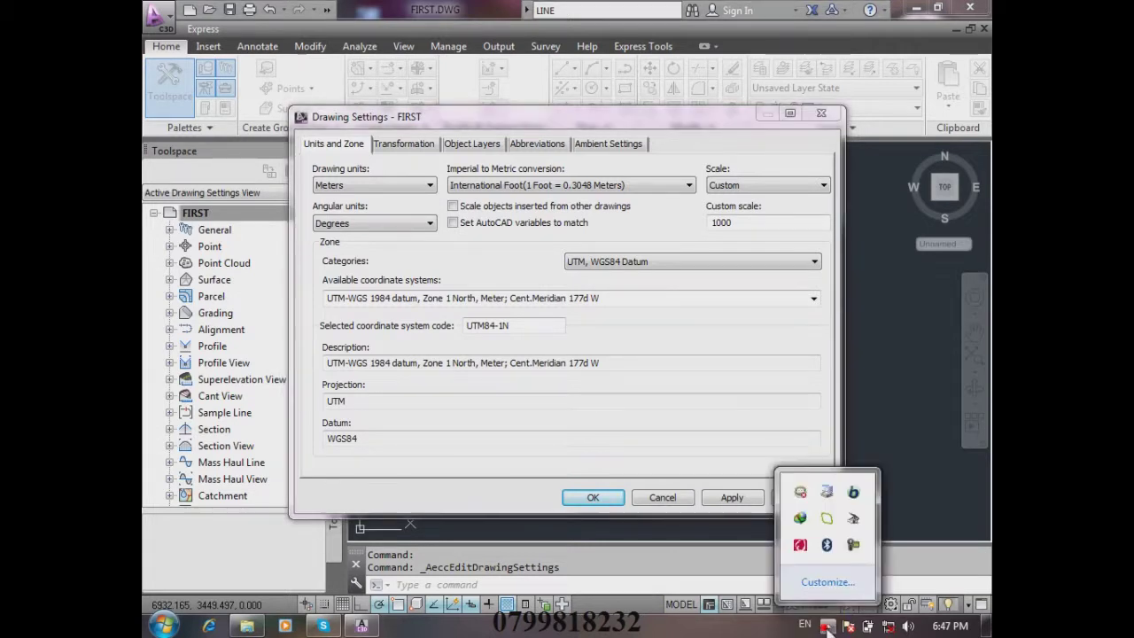
pyautogui.click(854, 544)
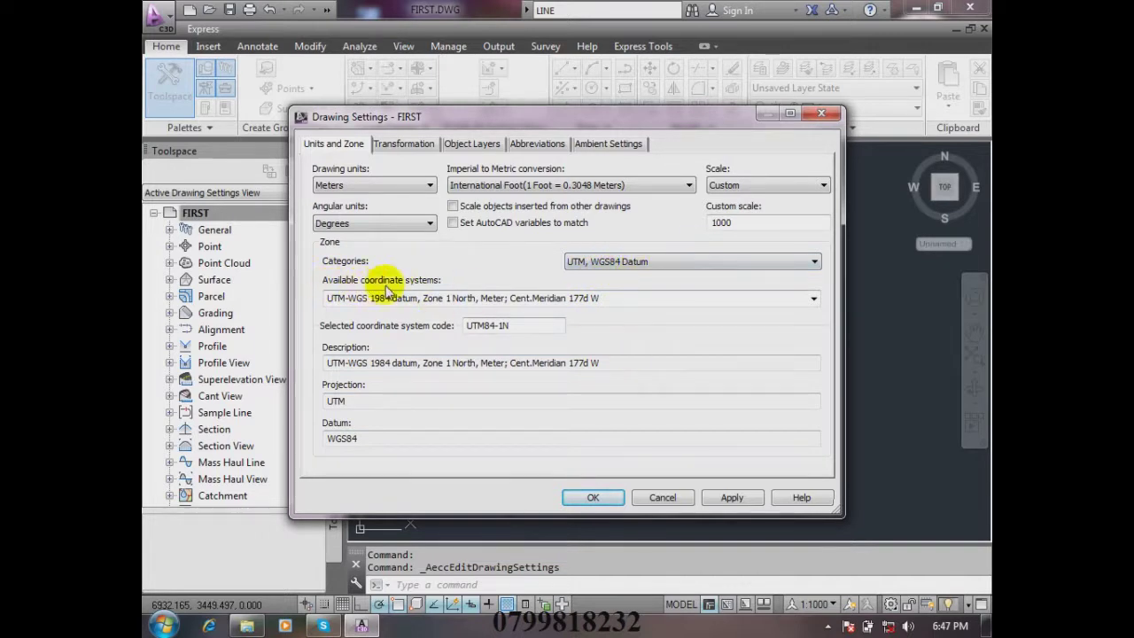
# - Choose the UTM-WGS 1984 datum, Zone 42 North coordinate system from the available systems
pyautogui.click(814, 298)
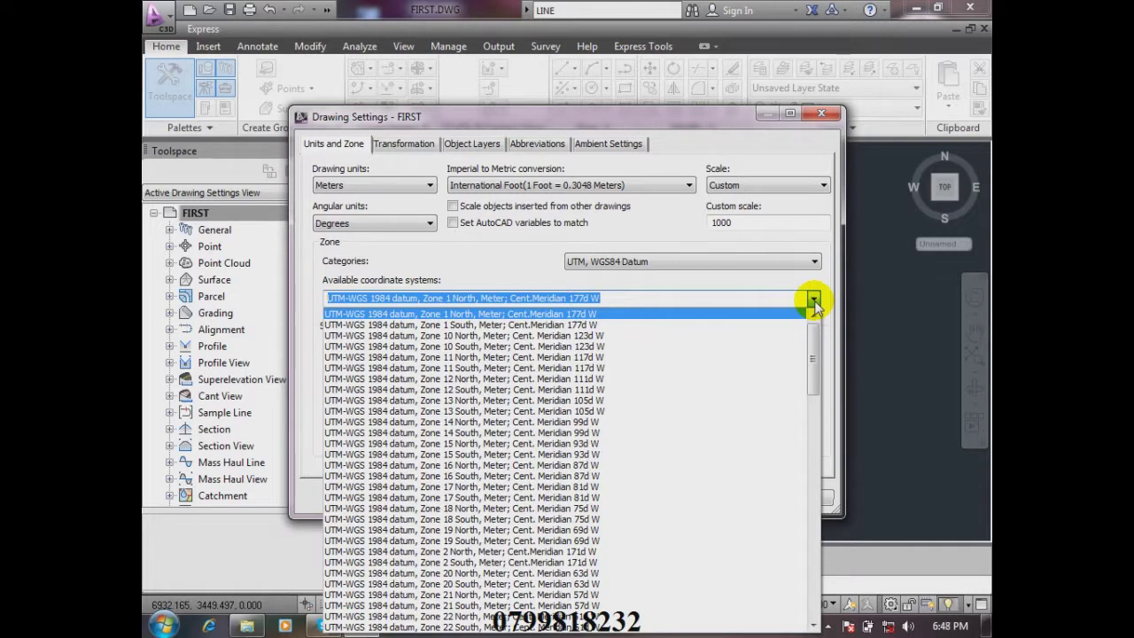
pyautogui.moveTo(812, 344); pyautogui.dragTo(808, 494)
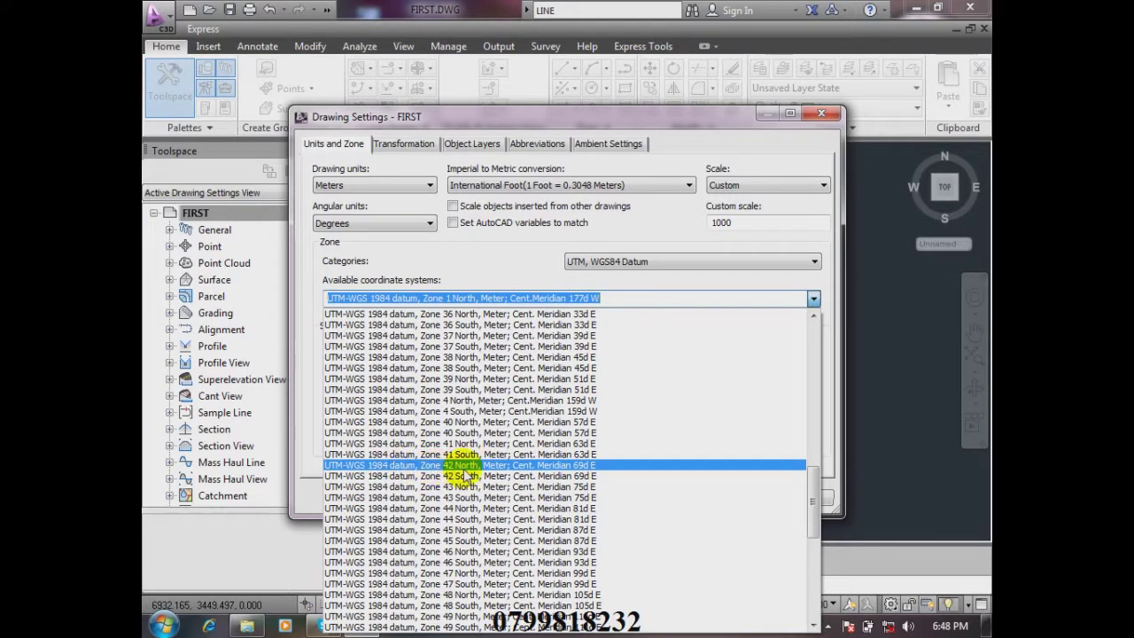
pyautogui.click(601, 466)
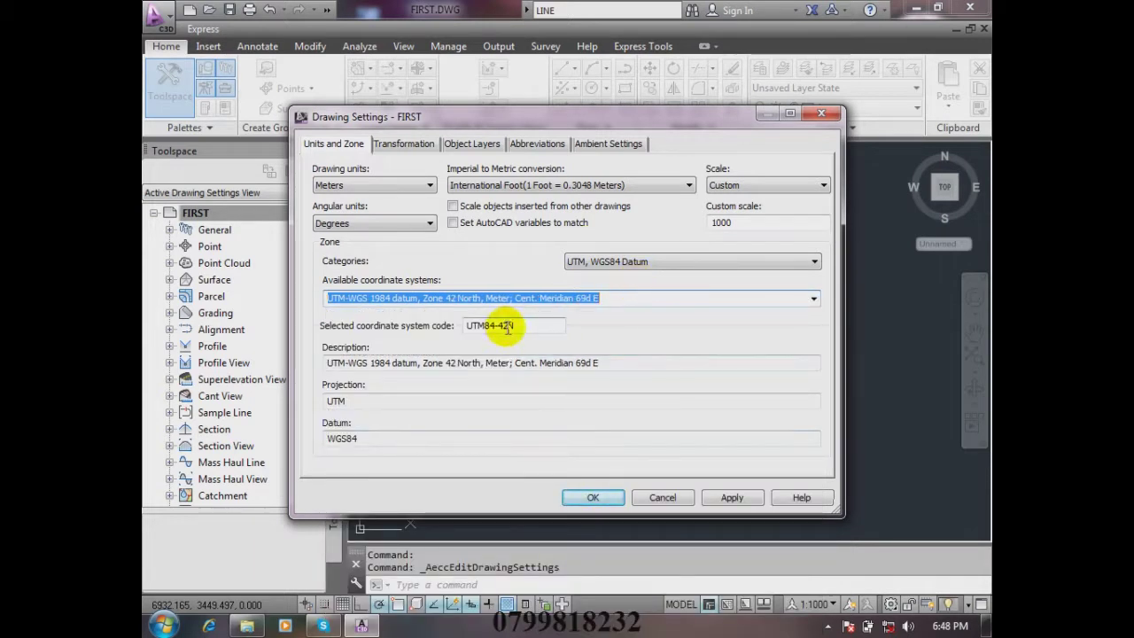
# - Switch the coordinate system back to UTM-WGS 1984 datum, Zone 1 North
pyautogui.click(813, 298)
pyautogui.moveTo(811, 512); pyautogui.dragTo(815, 301)
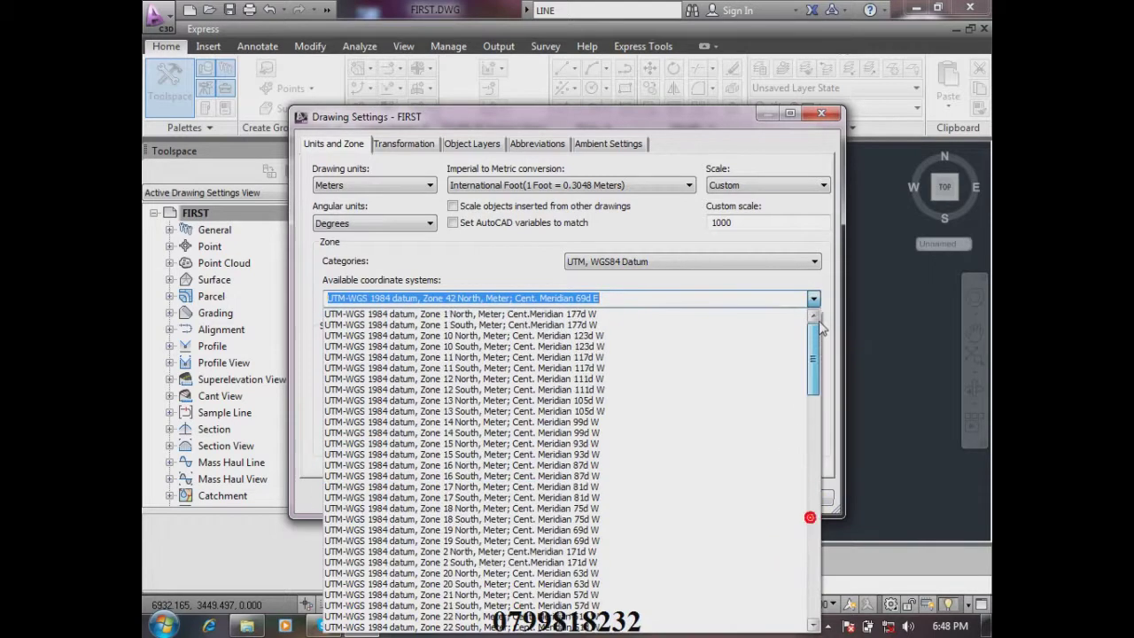
pyautogui.click(518, 315)
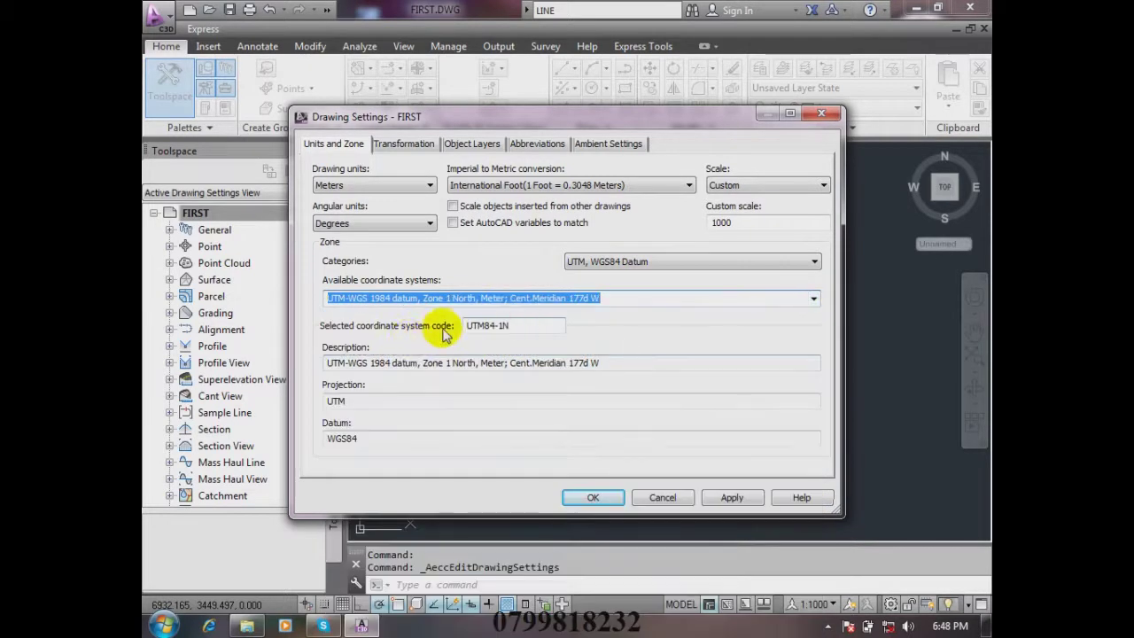
# - Change the selected coordinate system code to UTM84-42N
pyautogui.click(501, 326)
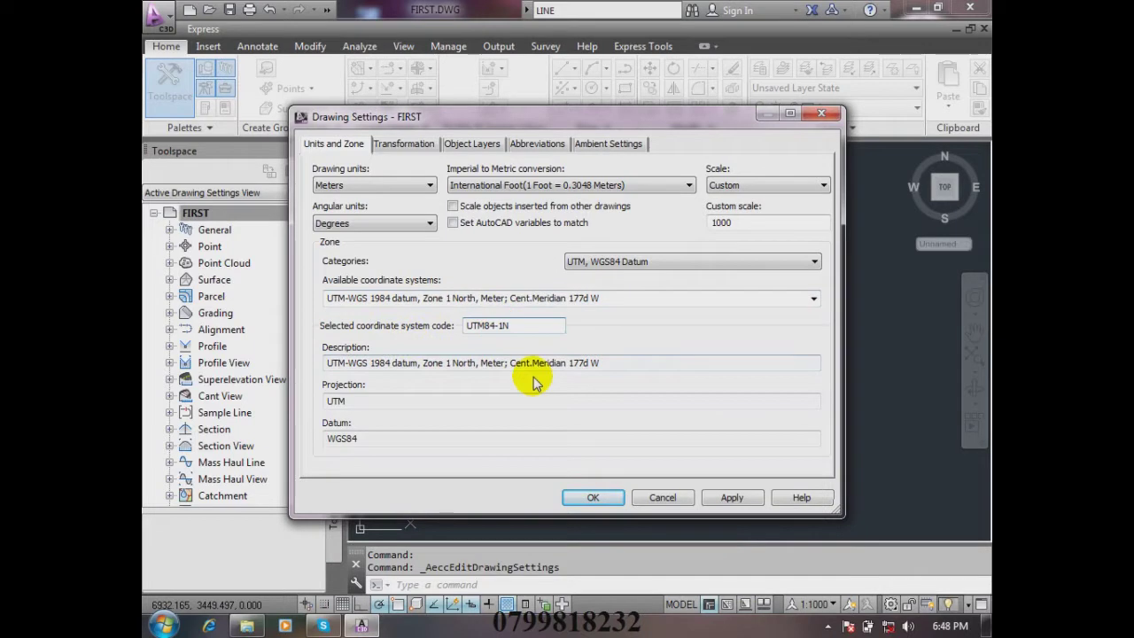
pyautogui.press('BackSpace')
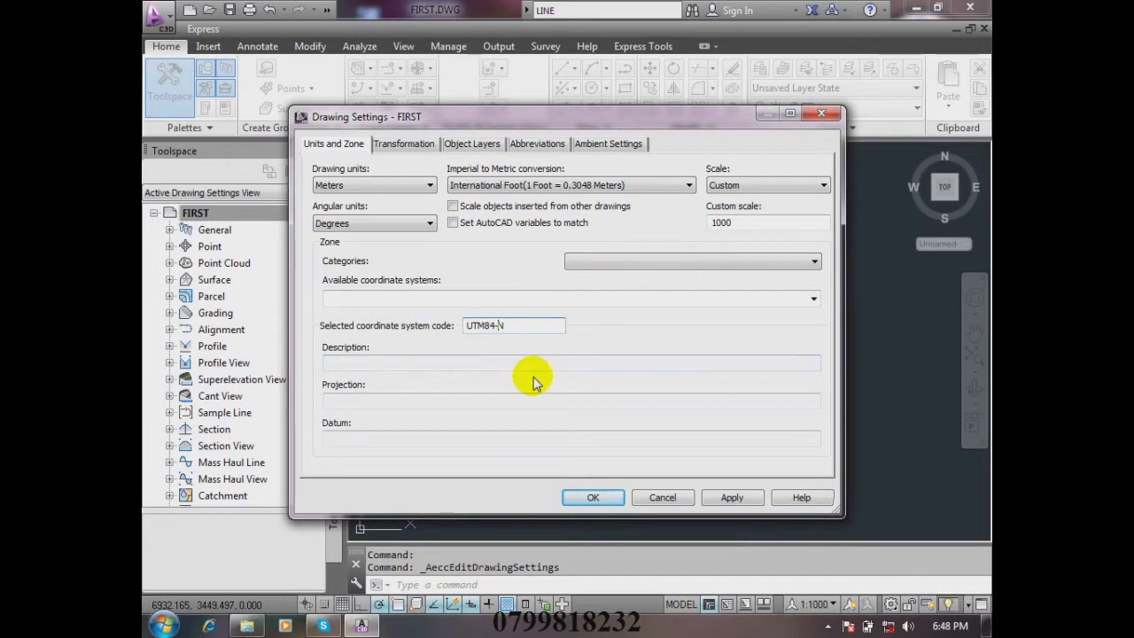
pyautogui.write('42')
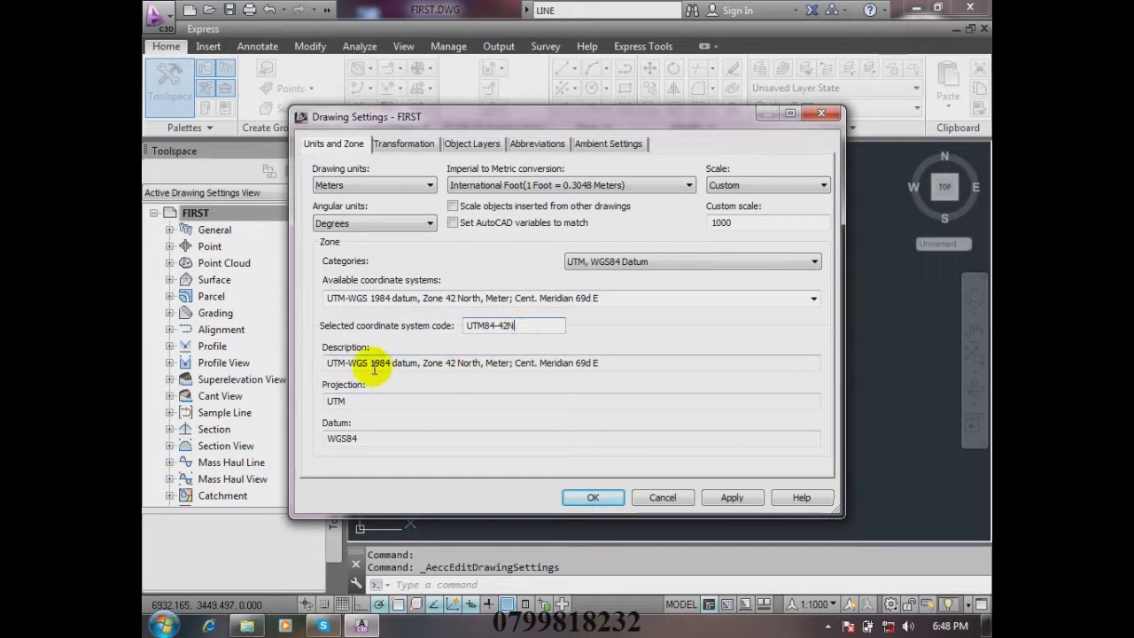
# - Review the description, projection and datum of the chosen coordinate system
pyautogui.click(622, 363)
pyautogui.moveTo(622, 363); pyautogui.dragTo(263, 367)
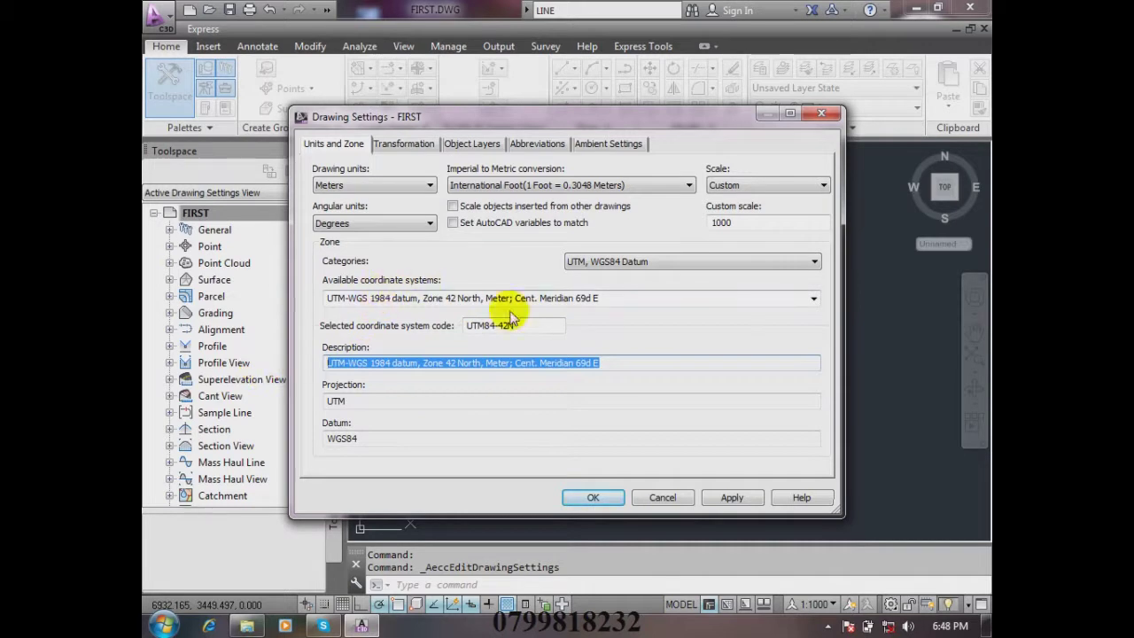
pyautogui.click(645, 298)
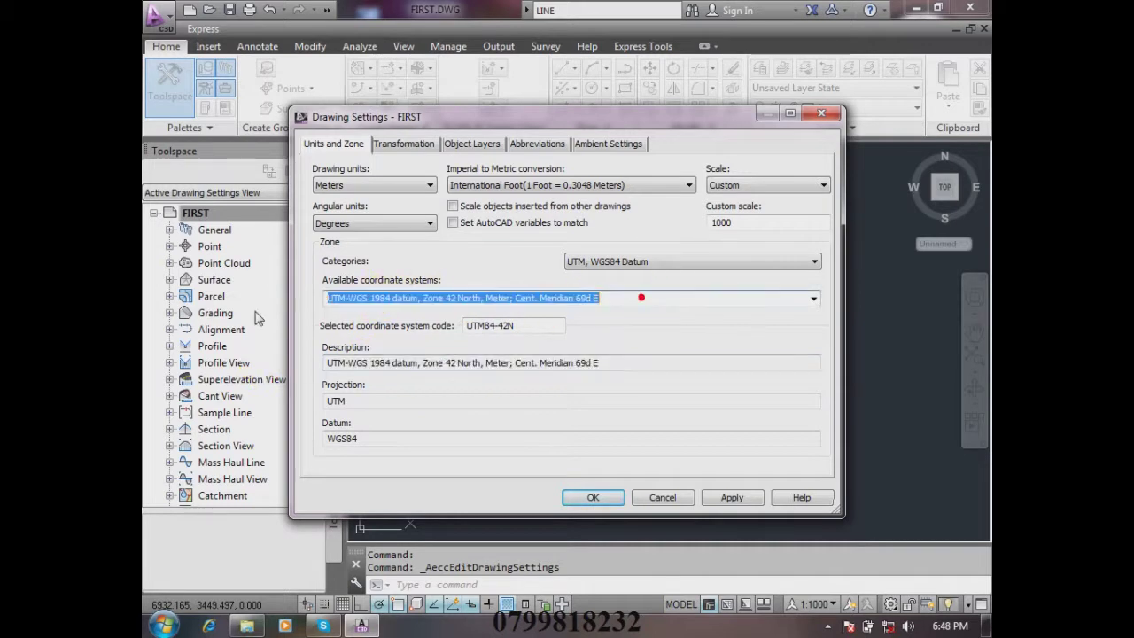
pyautogui.doubleClick(361, 400)
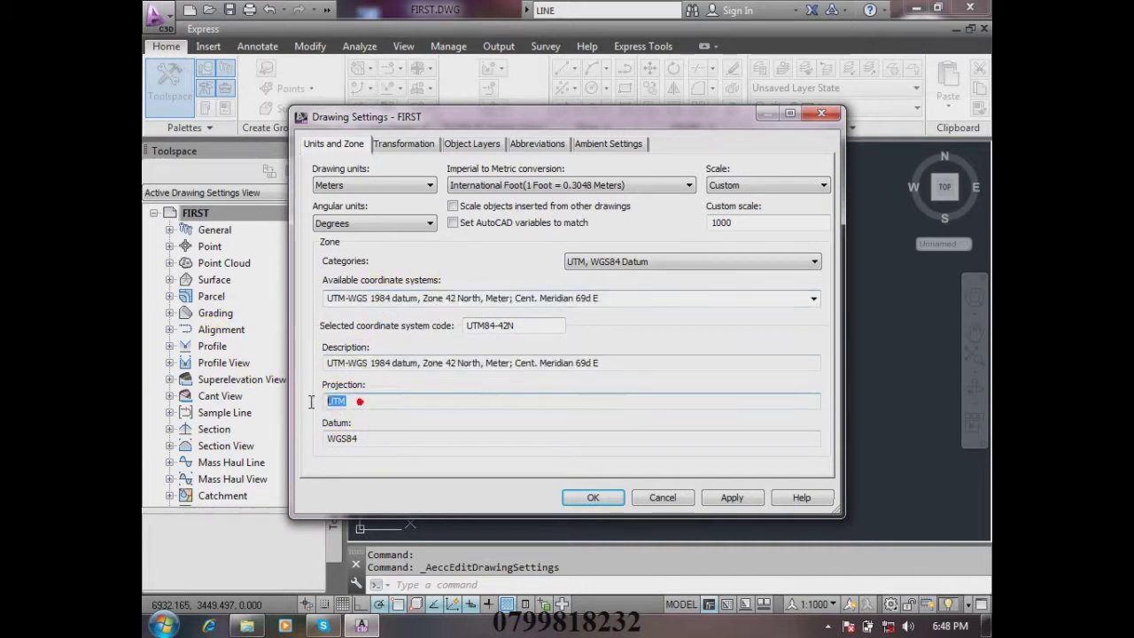
pyautogui.click(374, 403)
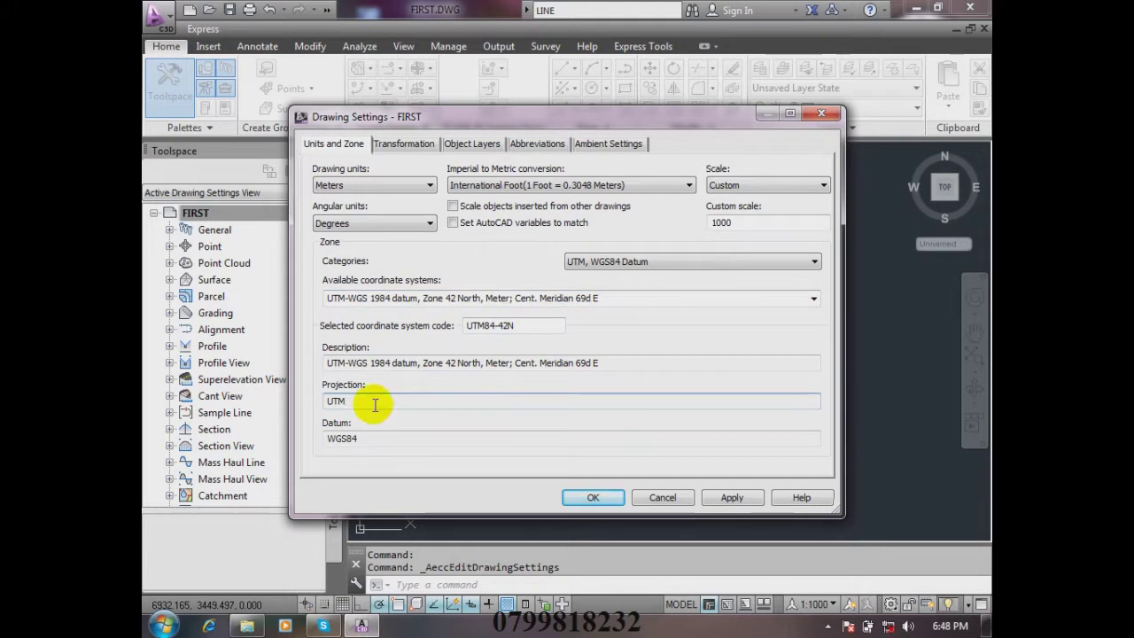
pyautogui.click(366, 437)
pyautogui.moveTo(367, 438); pyautogui.dragTo(304, 435)
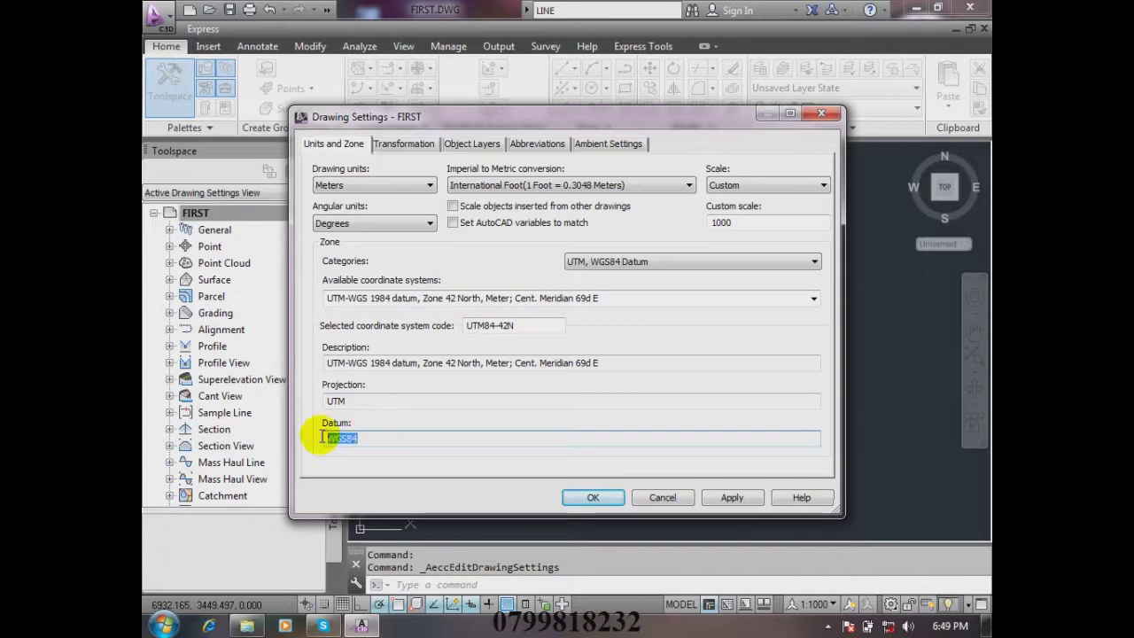
pyautogui.click(379, 436)
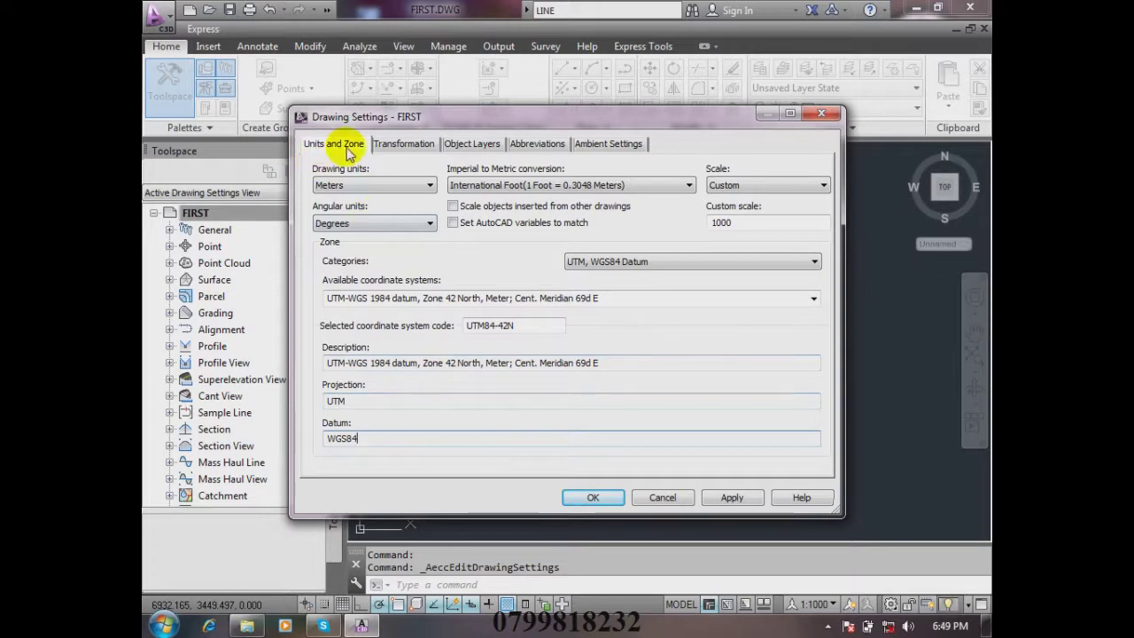
# - Look through the drawing's transformation settings, object layers and abbreviations
pyautogui.click(403, 147)
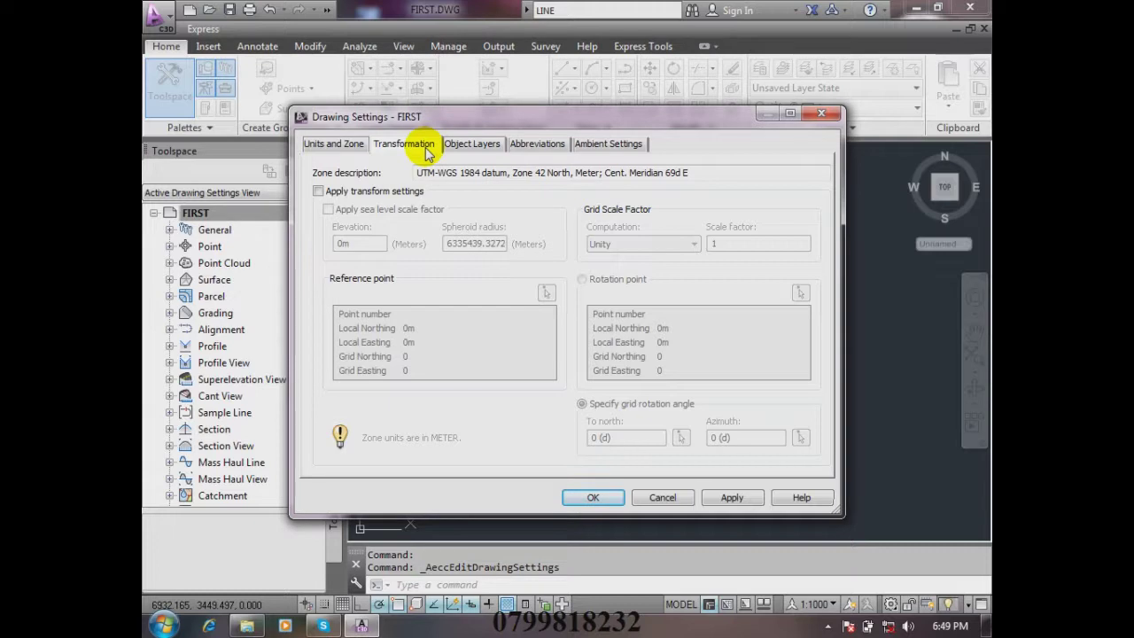
pyautogui.click(503, 151)
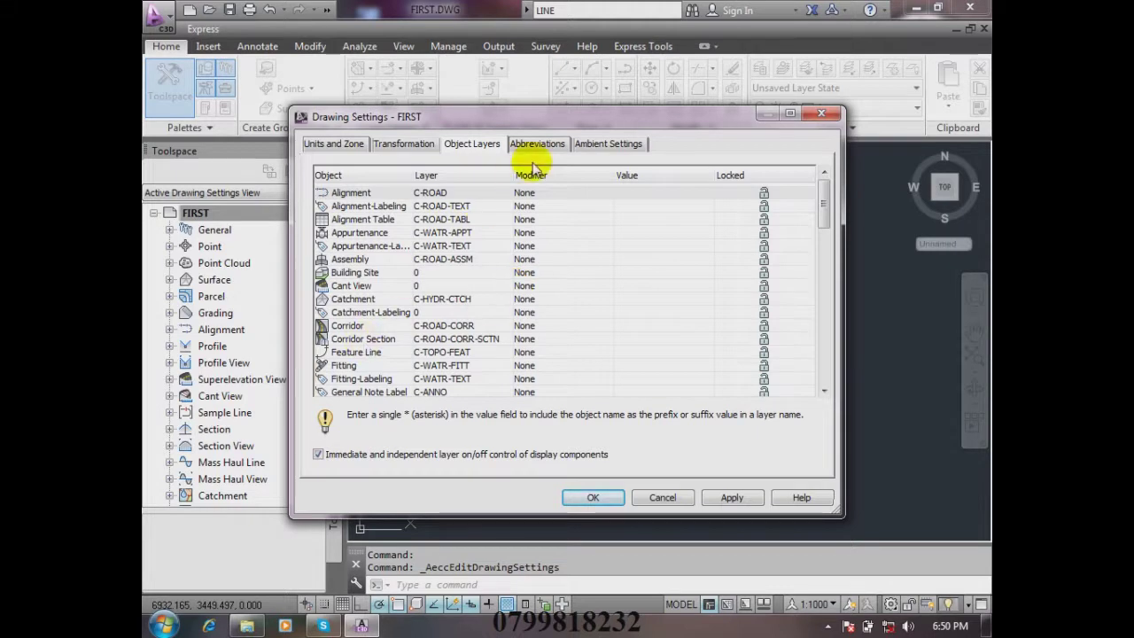
pyautogui.click(562, 144)
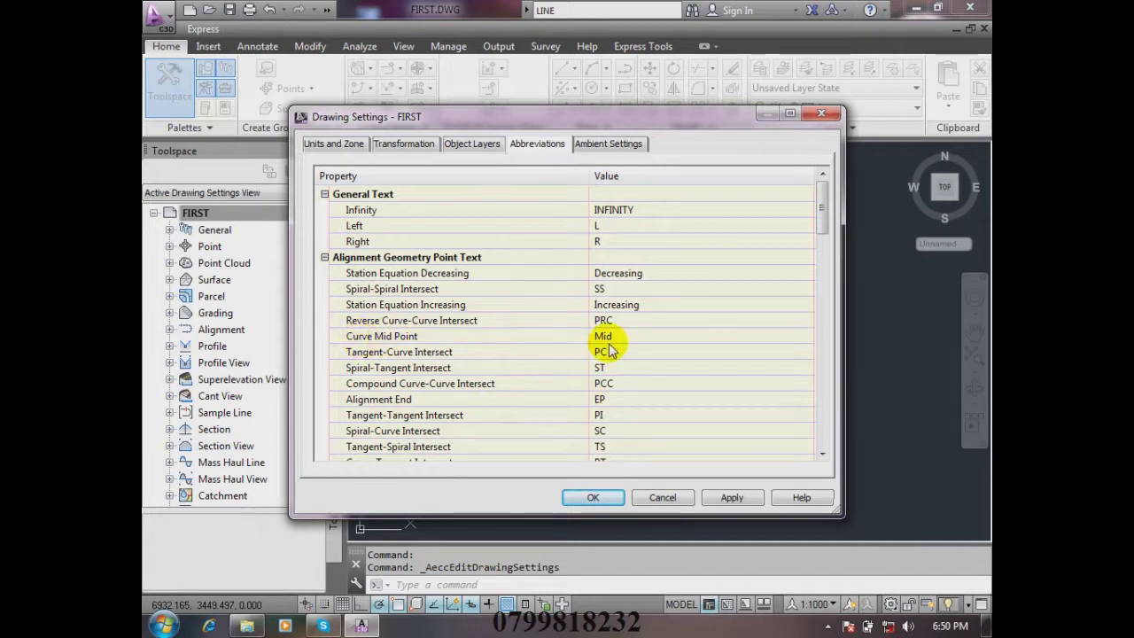
pyautogui.moveTo(823, 203); pyautogui.dragTo(797, 192)
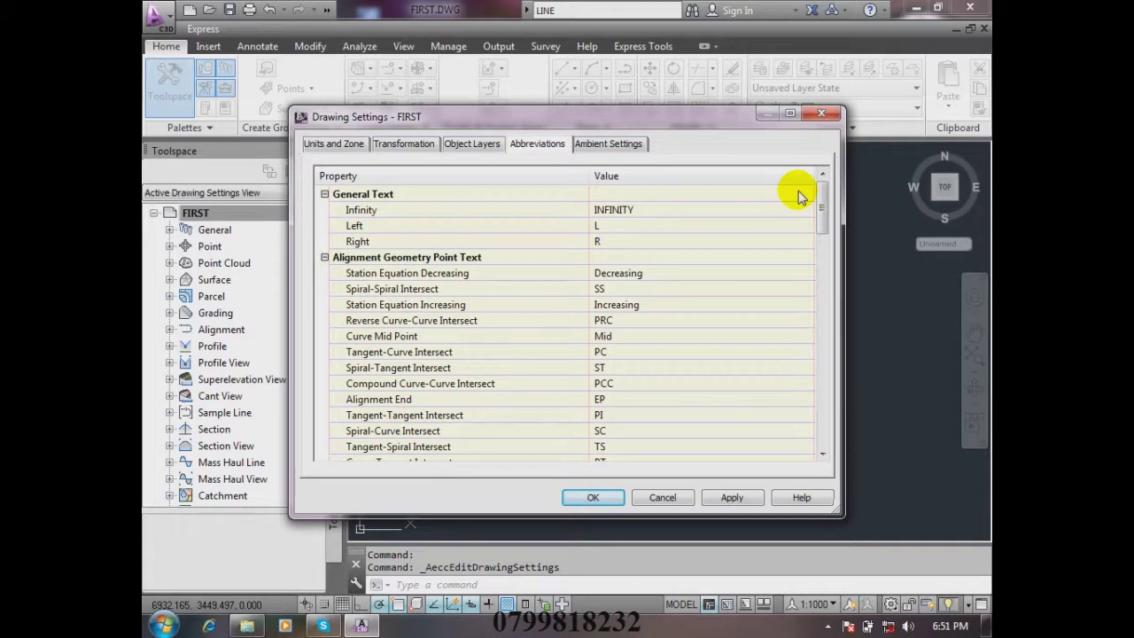
# - Review the available distance units in the ambient settings and choose meter
pyautogui.click(643, 146)
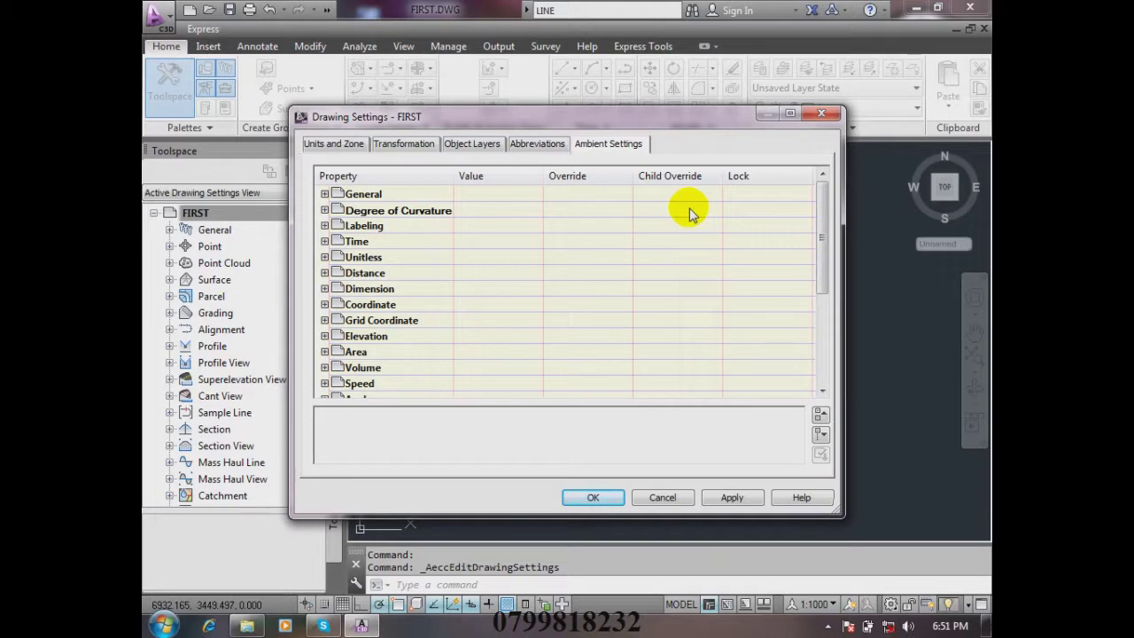
pyautogui.click(325, 273)
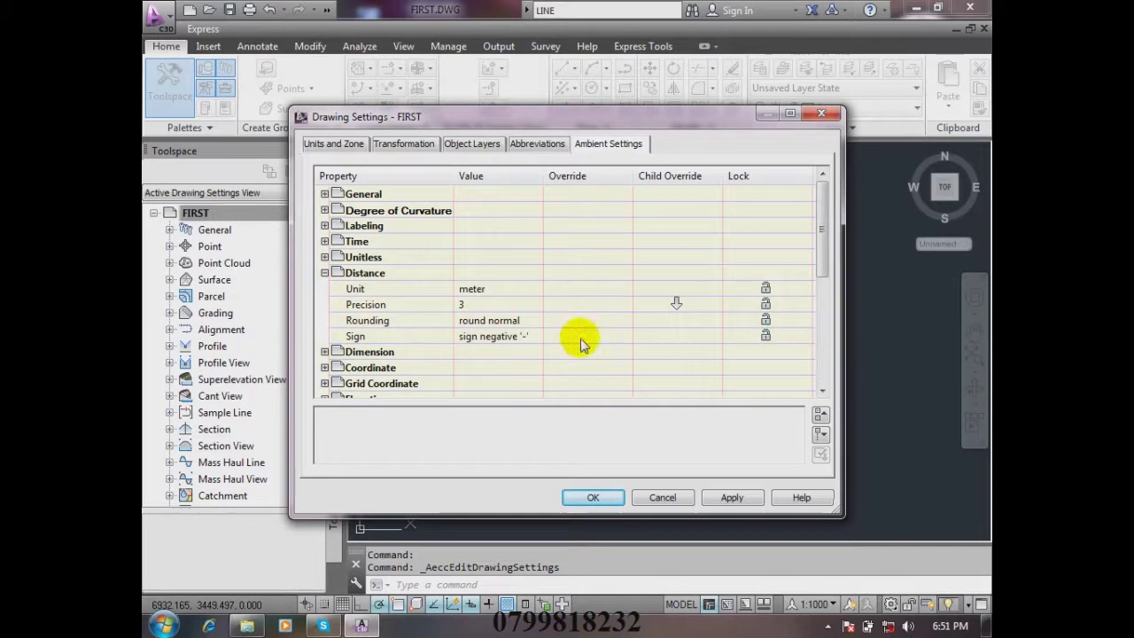
pyautogui.click(490, 293)
pyautogui.click(484, 290)
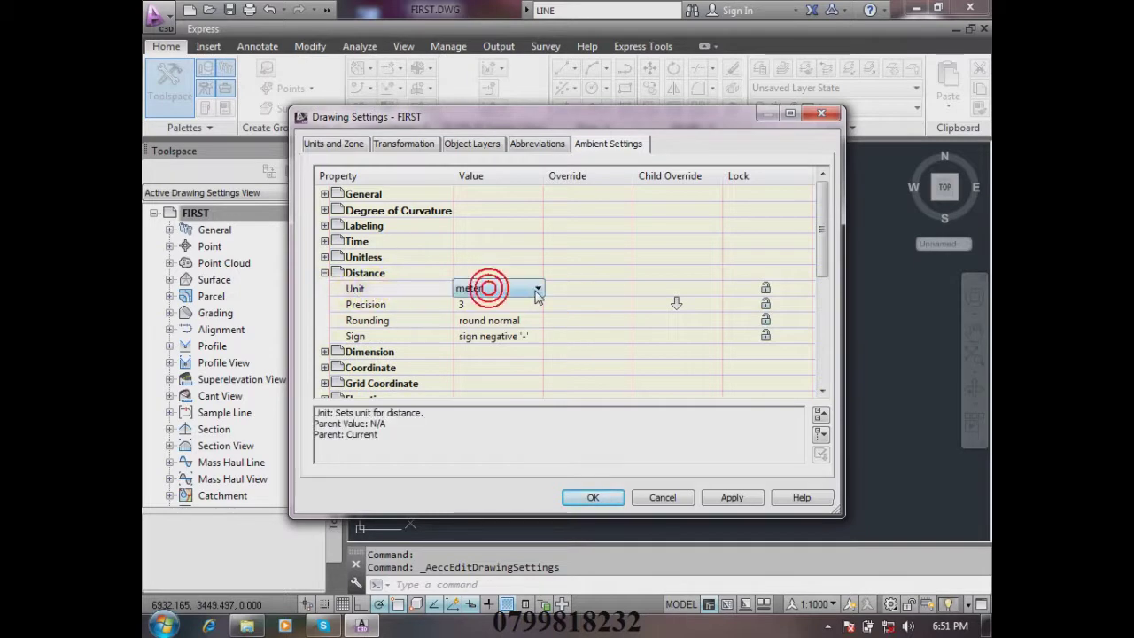
pyautogui.click(537, 293)
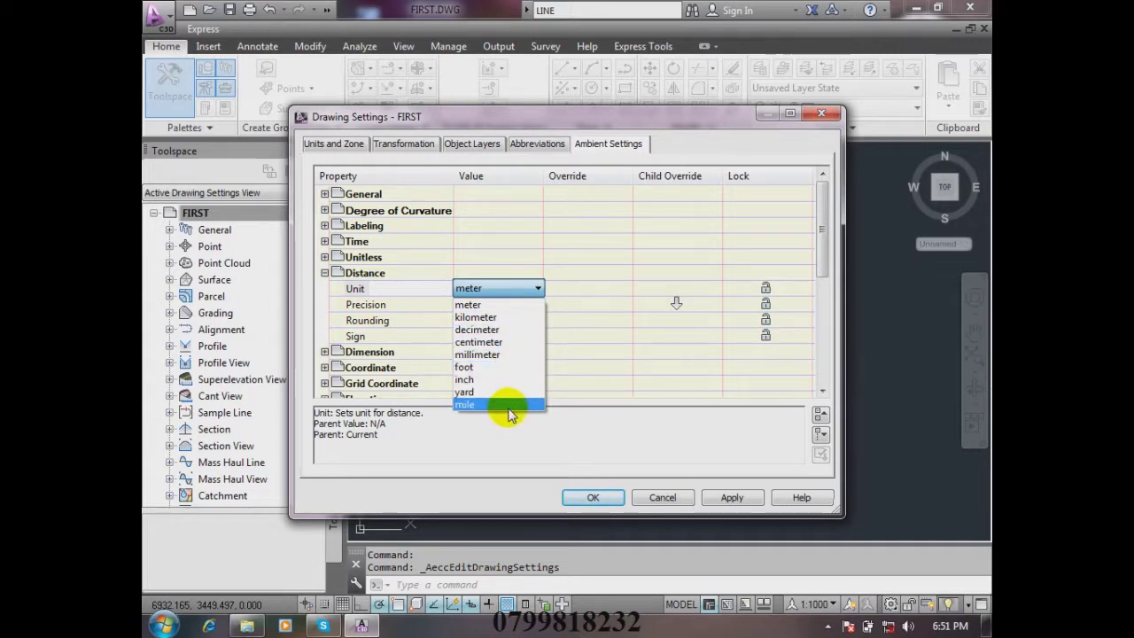
pyautogui.click(503, 303)
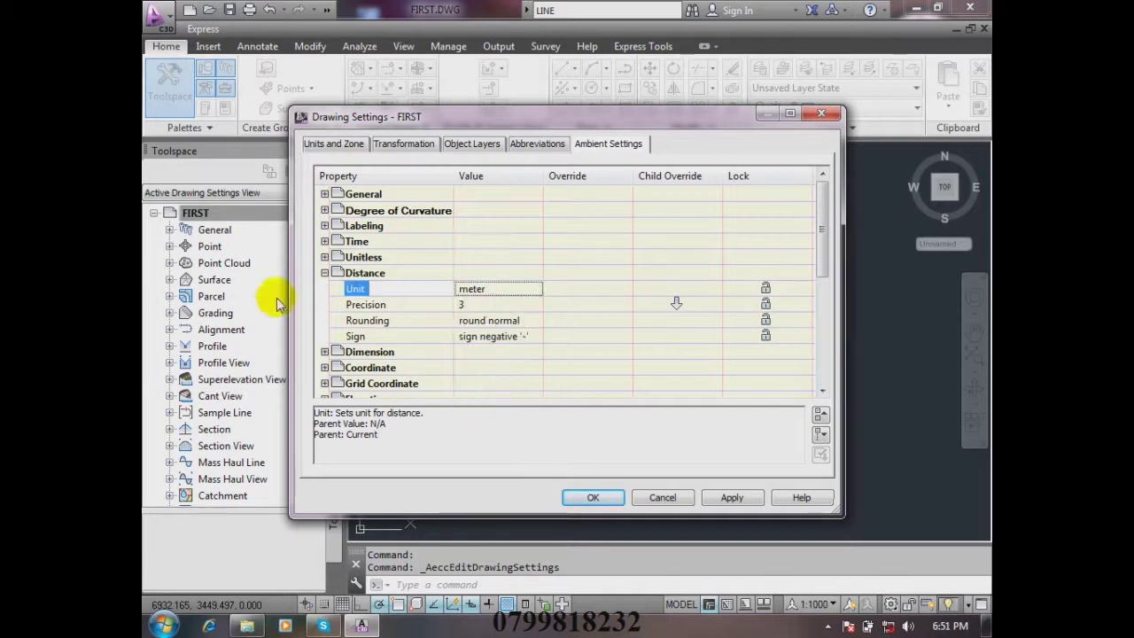
# - Check the distance precision and choose round normal as the distance rounding rule
pyautogui.click(471, 304)
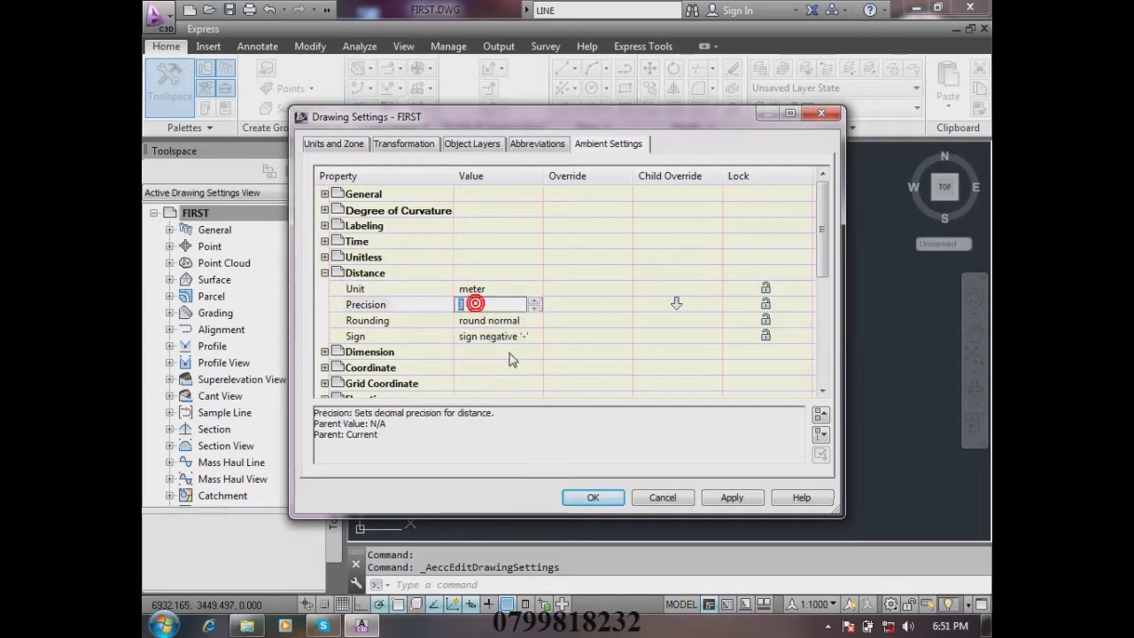
pyautogui.click(500, 320)
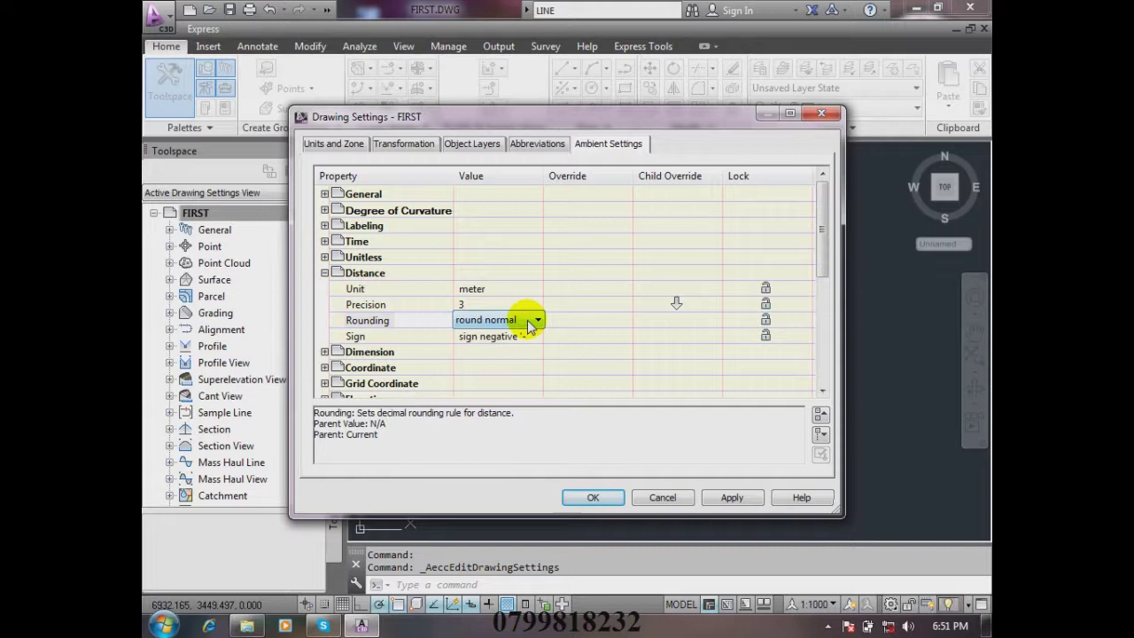
pyautogui.click(530, 324)
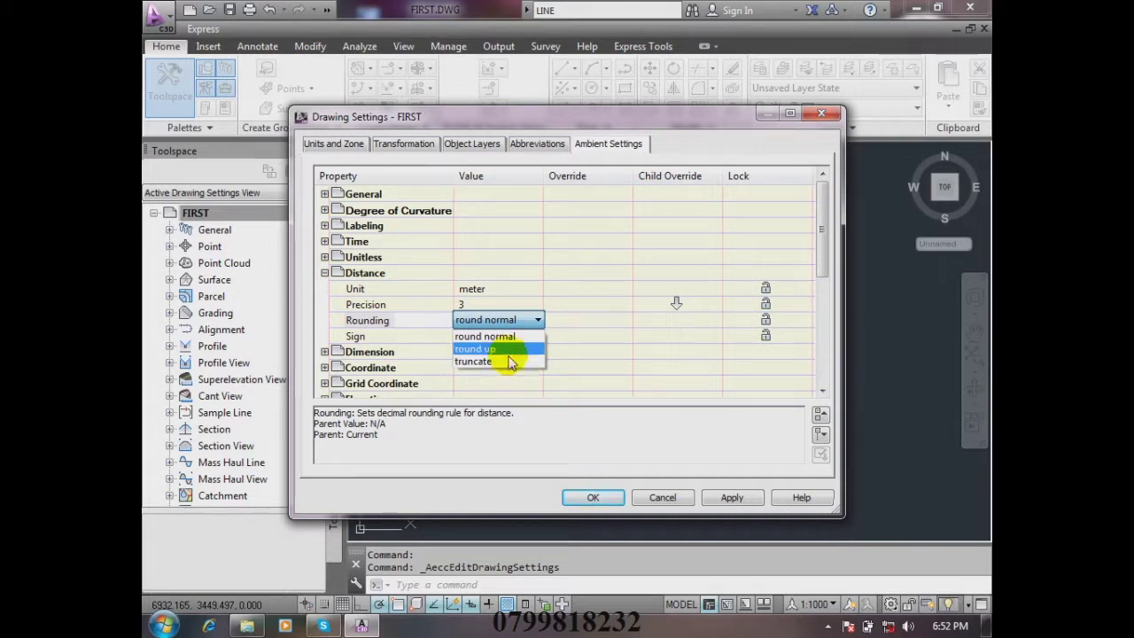
pyautogui.click(512, 337)
pyautogui.click(324, 273)
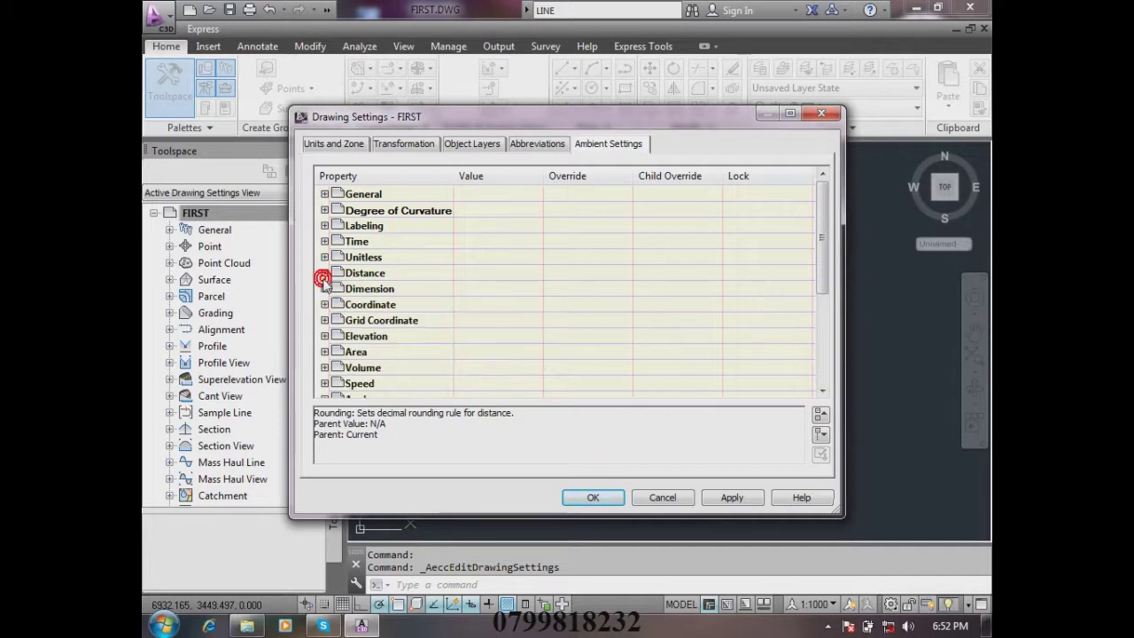
# - Examine the Area ambient settings and the units available for area, without changing them
pyautogui.click(324, 352)
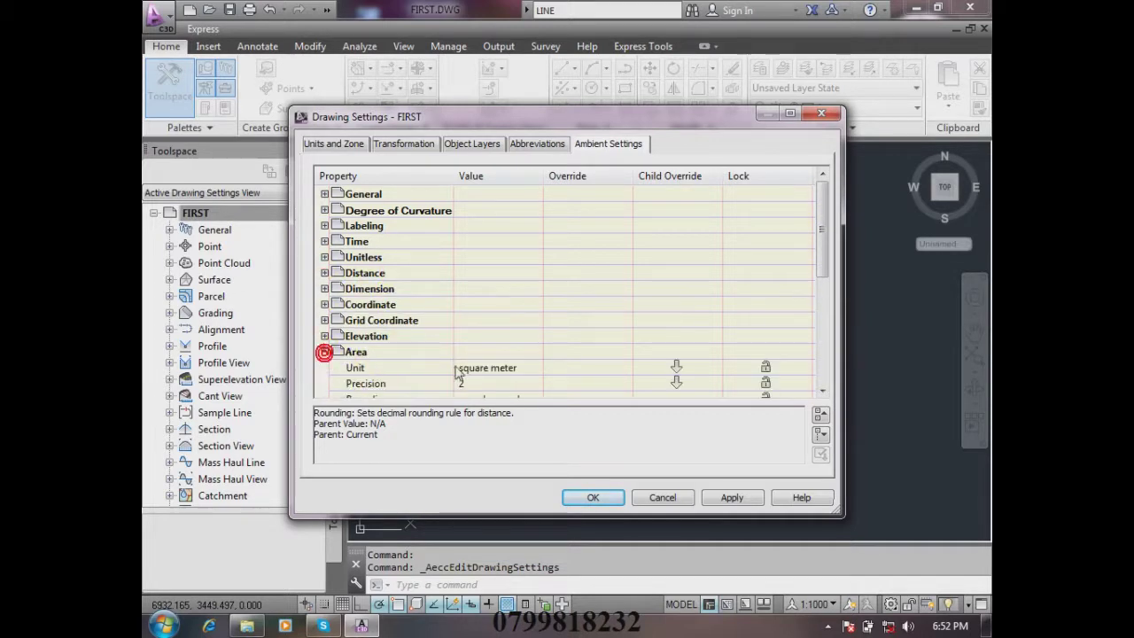
pyautogui.moveTo(825, 231); pyautogui.dragTo(825, 276)
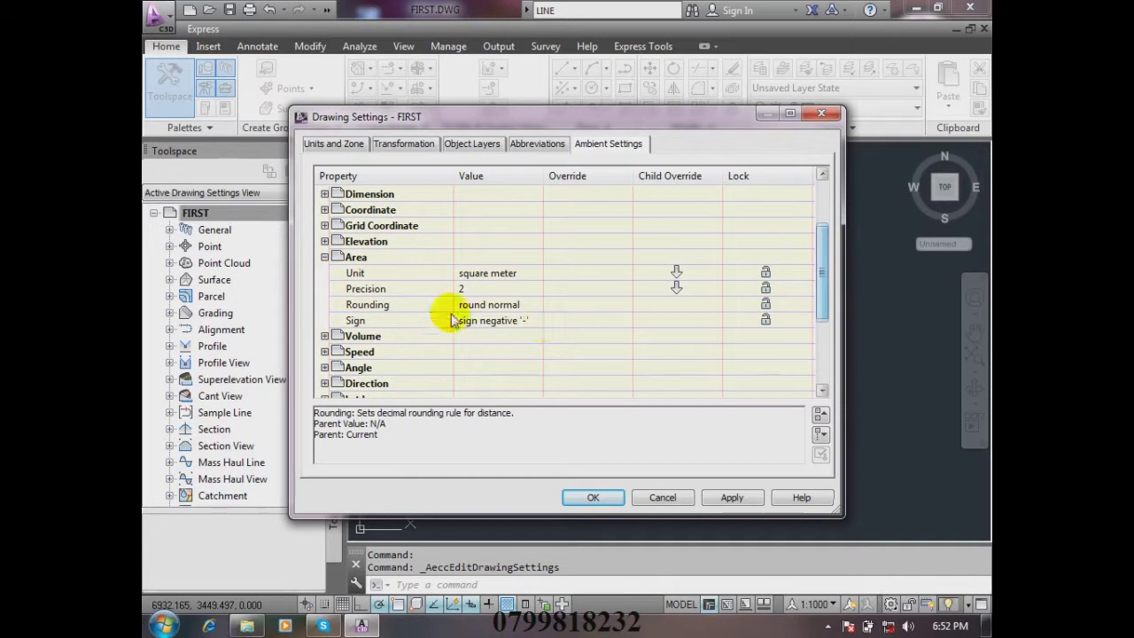
pyautogui.click(505, 274)
pyautogui.click(535, 274)
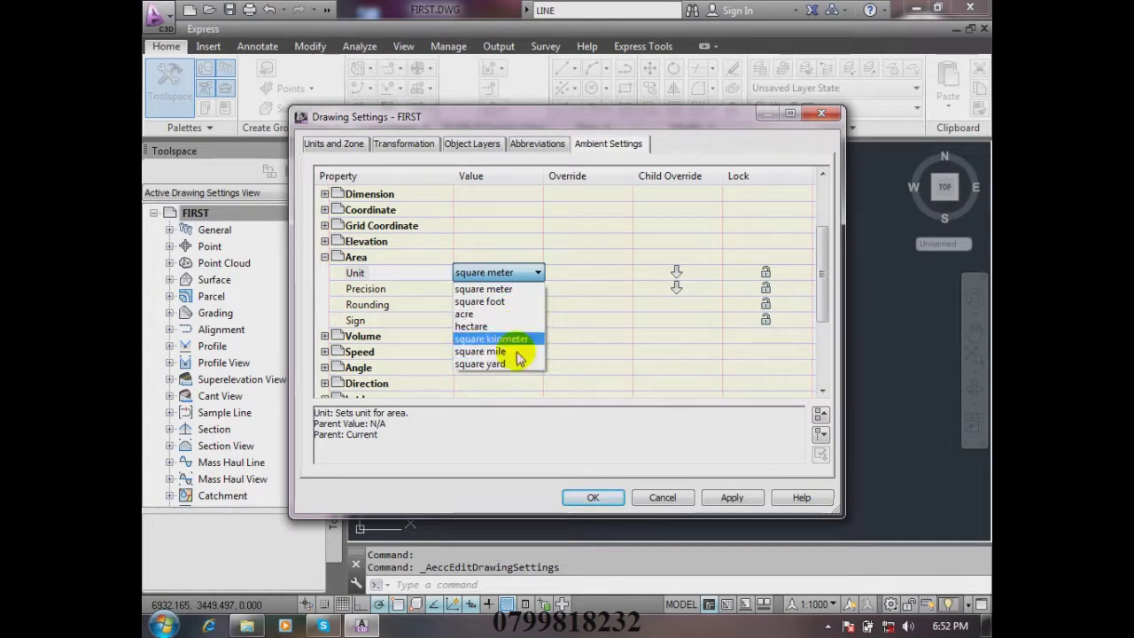
pyautogui.click(396, 285)
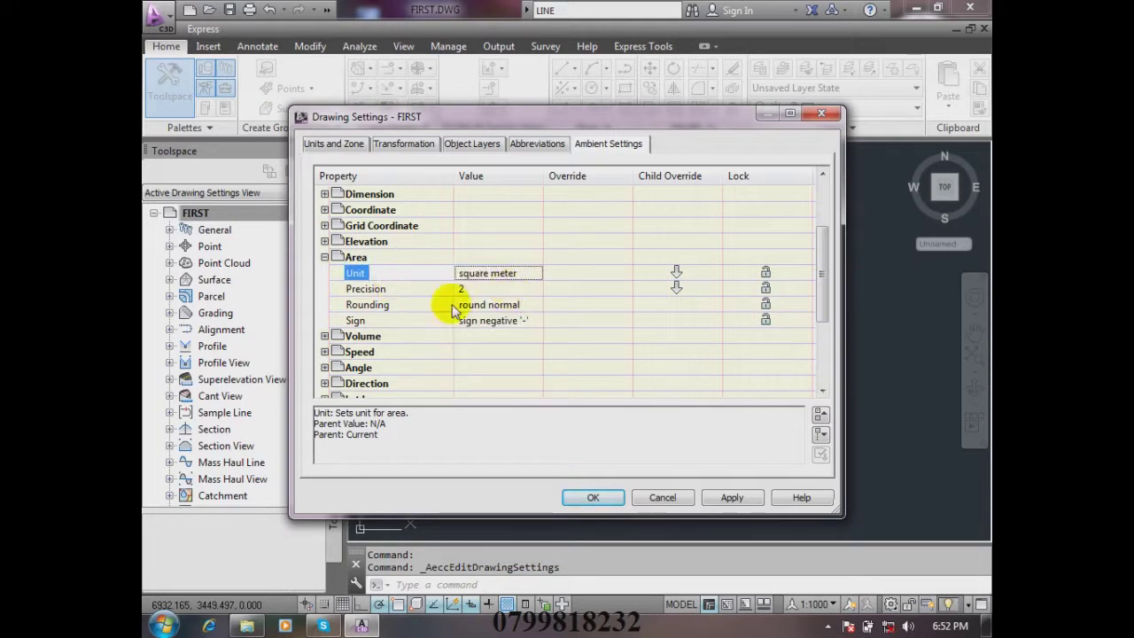
pyautogui.click(325, 256)
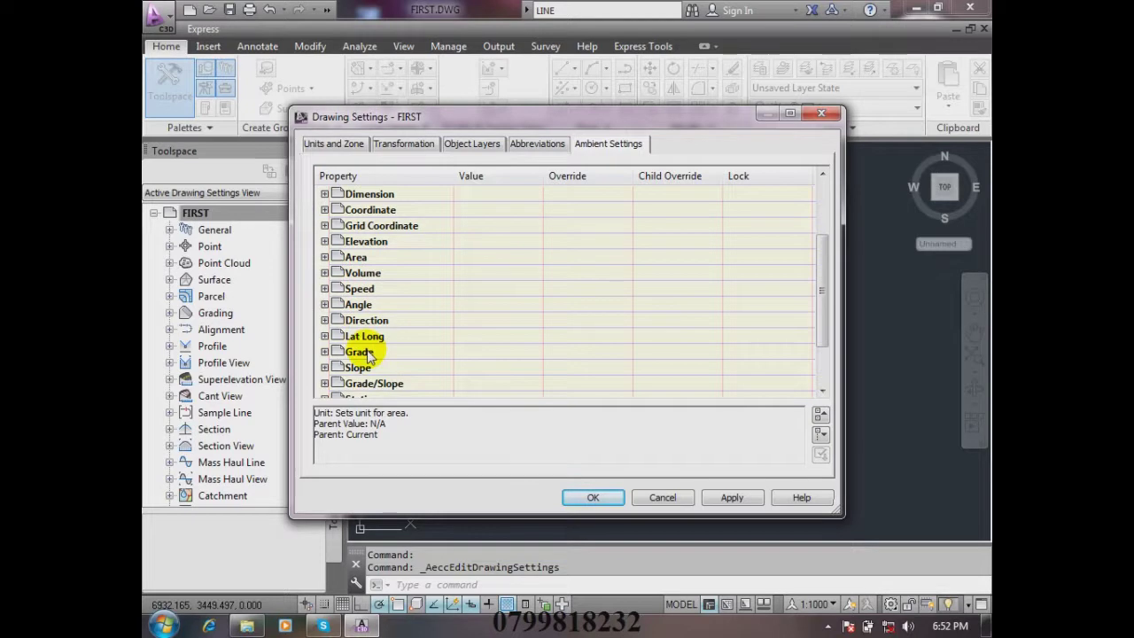
# - Examine the unit, precision, rounding and sign settings for Acceleration in the ambient settings
pyautogui.moveTo(823, 283); pyautogui.dragTo(824, 325)
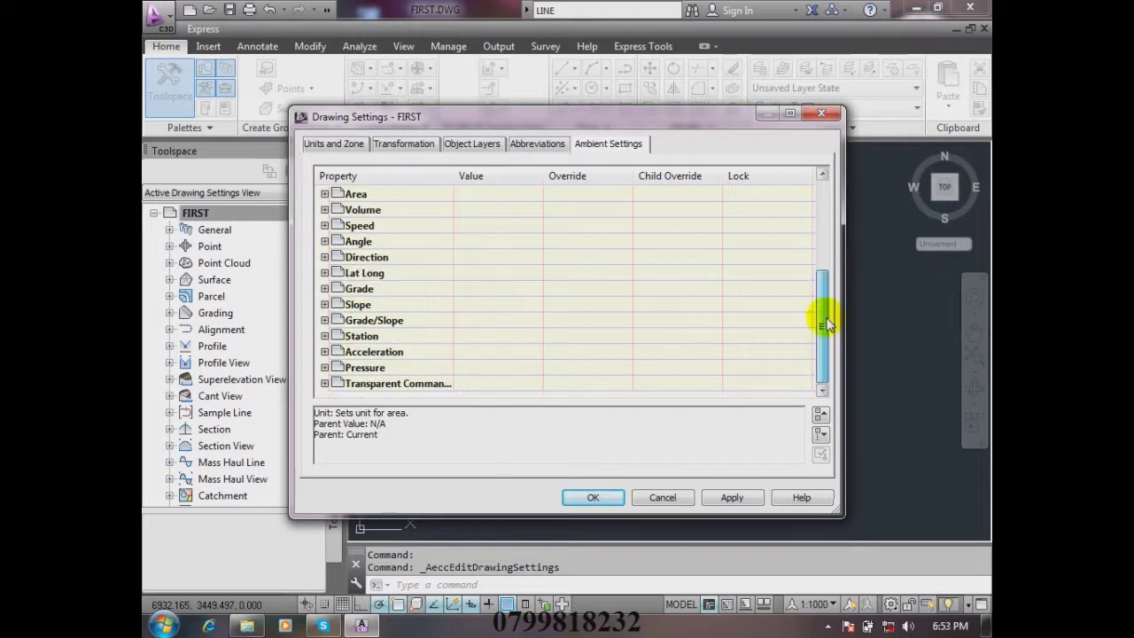
pyautogui.click(325, 352)
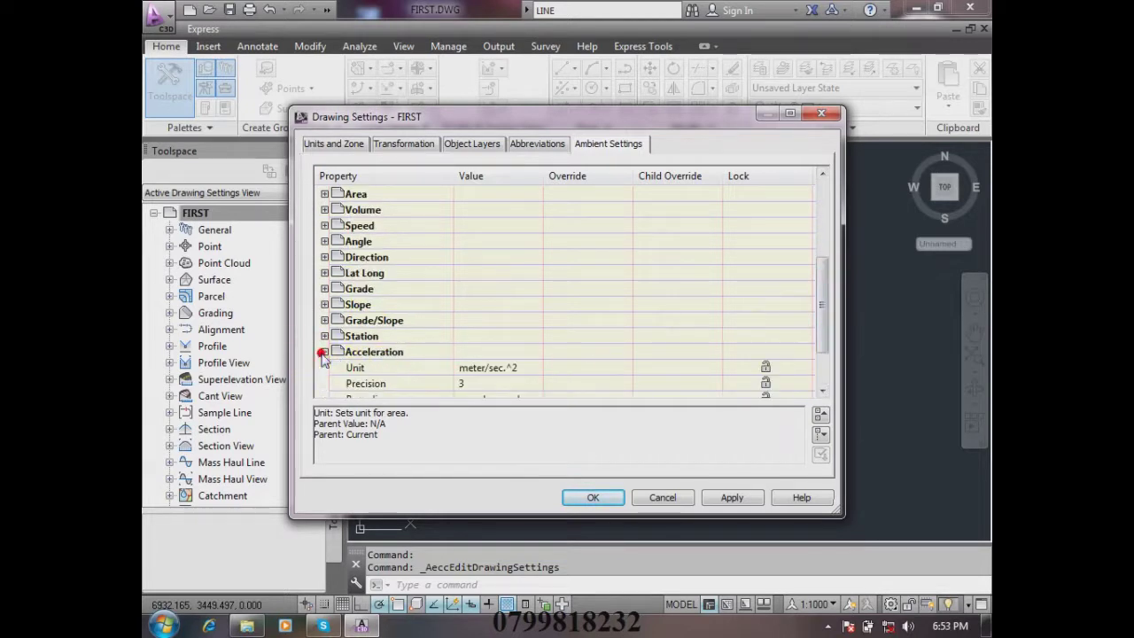
pyautogui.scroll(-1, 823, 292)
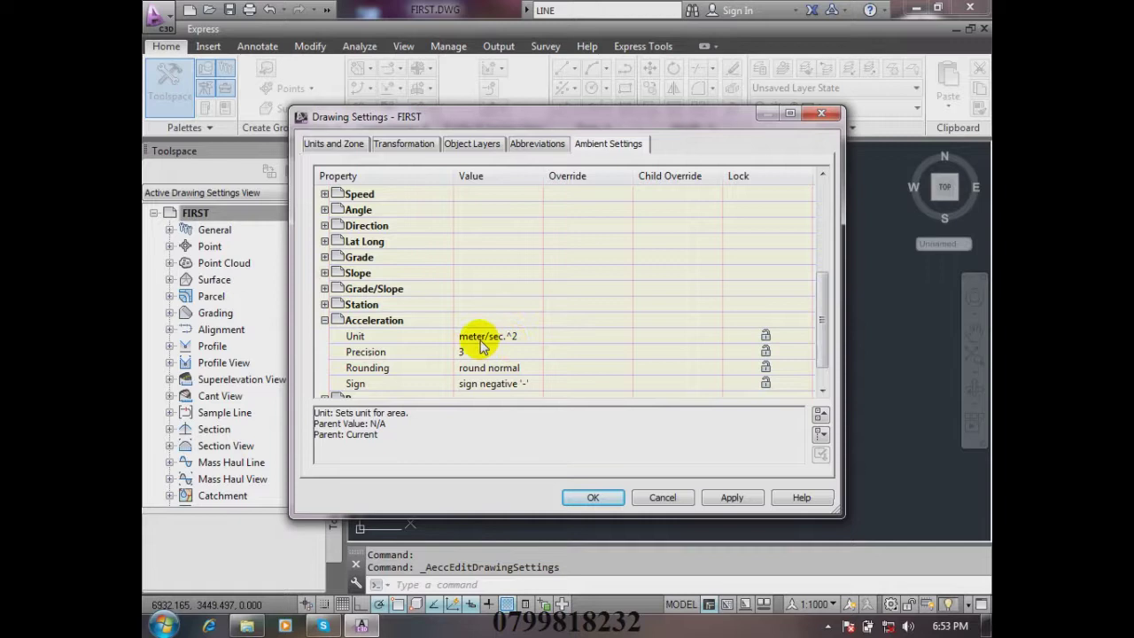
pyautogui.click(324, 320)
# - Return to the units and zone settings, then apply and accept the drawing settings
pyautogui.click(353, 144)
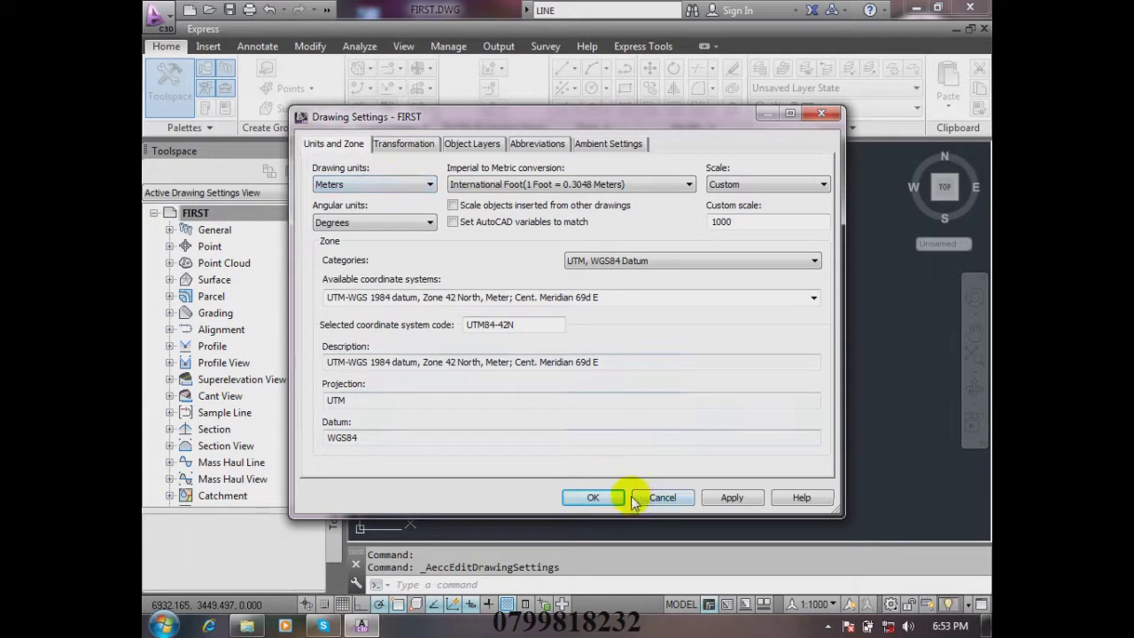
pyautogui.click(726, 498)
pyautogui.click(594, 498)
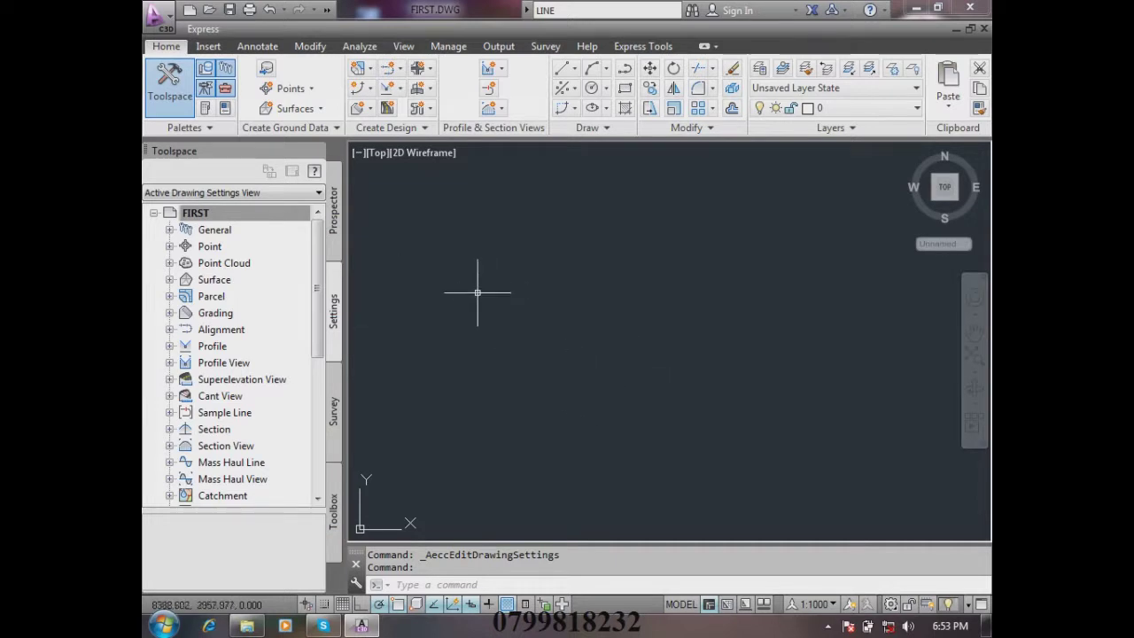
# - Switch to the MA folder in Windows Explorer, open Points.CSV in Excel and look through its point data to the last row
pyautogui.click(252, 628)
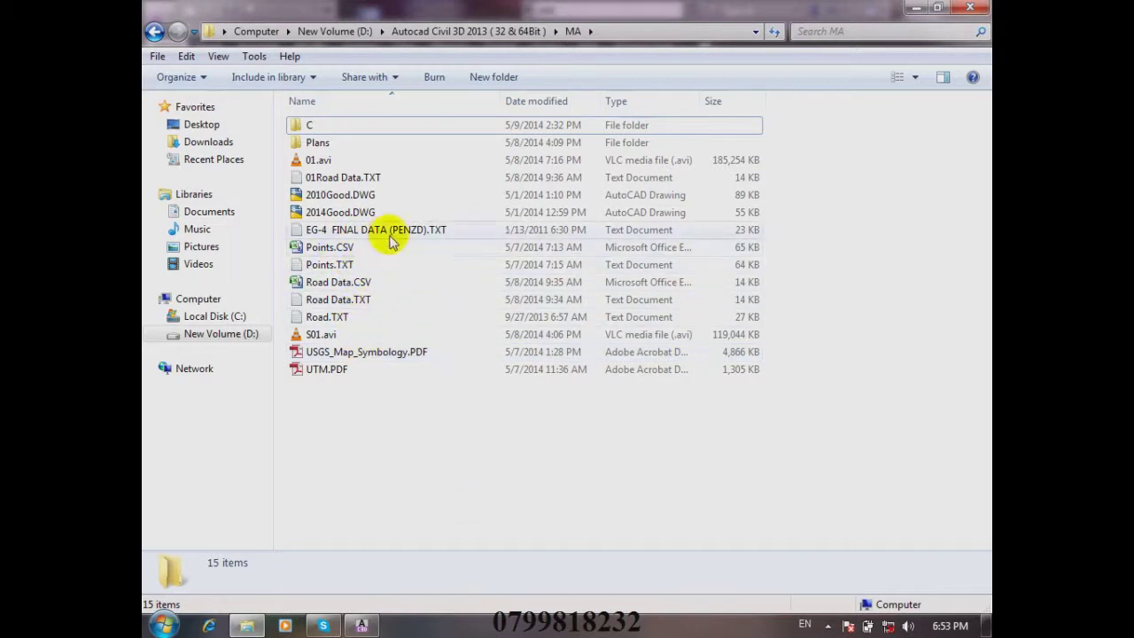
pyautogui.doubleClick(345, 249)
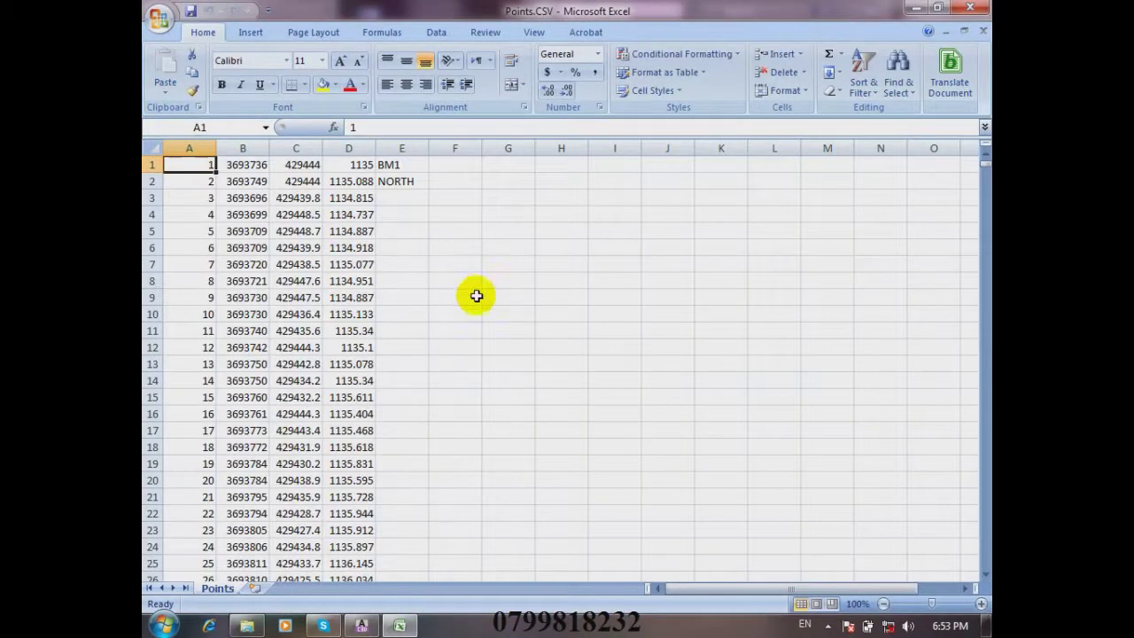
pyautogui.moveTo(983, 156); pyautogui.dragTo(985, 573)
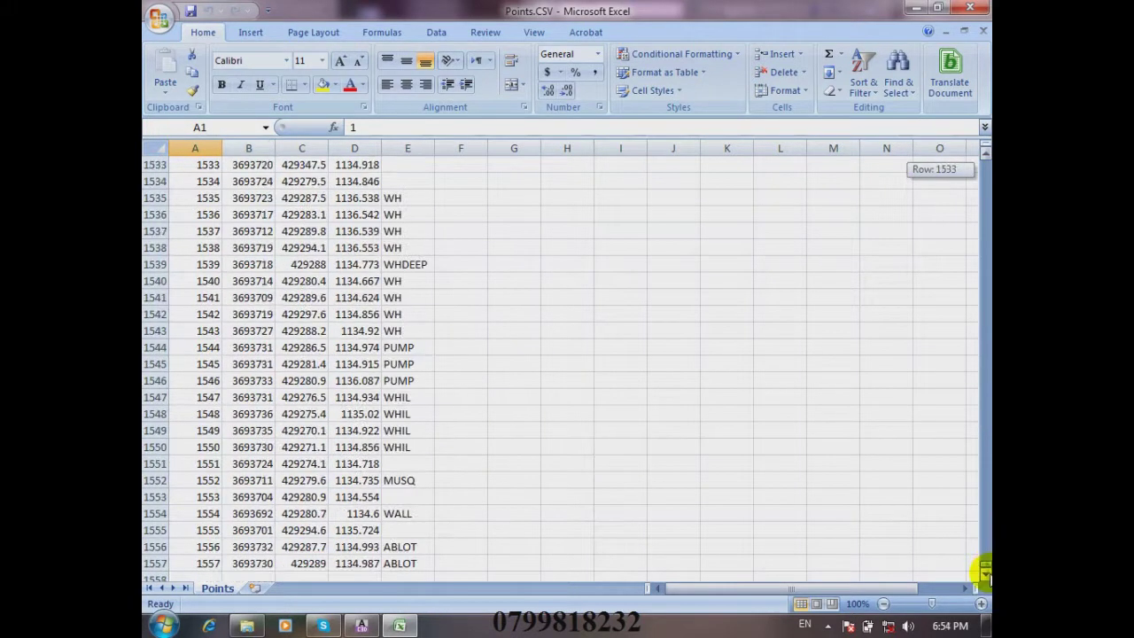
# - Return to the first row of Points.CSV and examine columns A to E one after another
pyautogui.moveTo(985, 573); pyautogui.dragTo(979, 133)
pyautogui.moveTo(190, 164); pyautogui.dragTo(194, 489)
pyautogui.moveTo(245, 165); pyautogui.dragTo(252, 234)
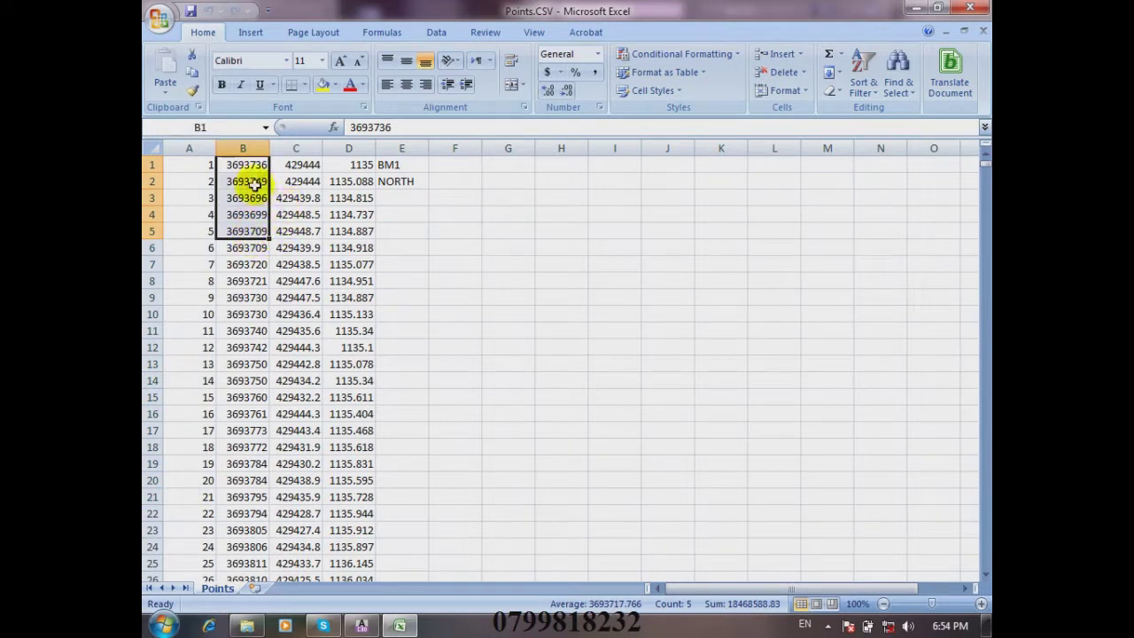
pyautogui.moveTo(299, 164); pyautogui.dragTo(286, 348)
pyautogui.moveTo(241, 165); pyautogui.dragTo(244, 278)
pyautogui.moveTo(293, 170); pyautogui.dragTo(295, 298)
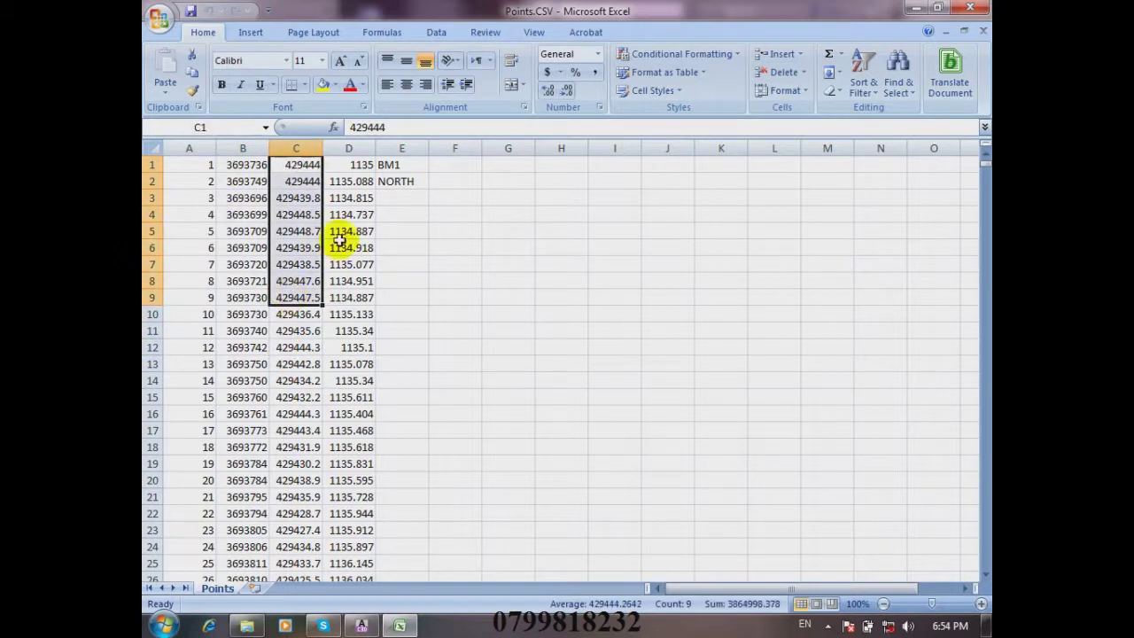
pyautogui.moveTo(349, 165); pyautogui.dragTo(348, 297)
pyautogui.moveTo(398, 169); pyautogui.dragTo(389, 278)
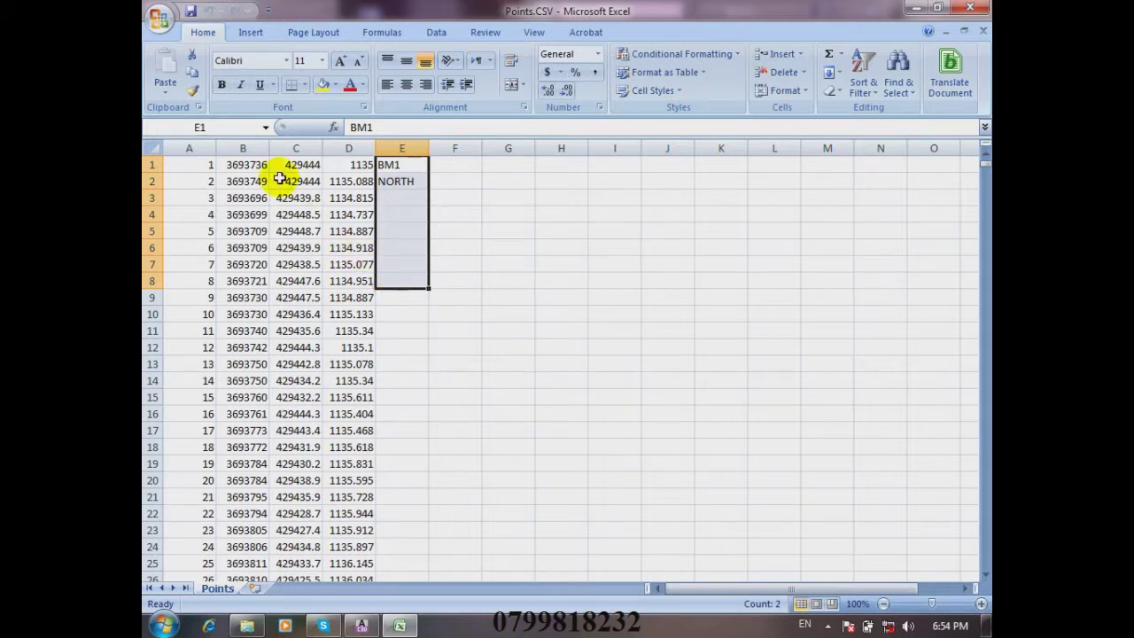
# - Examine the first point's values across cells A1 to E1 to learn the field order, and close Points.CSV
pyautogui.click(188, 164)
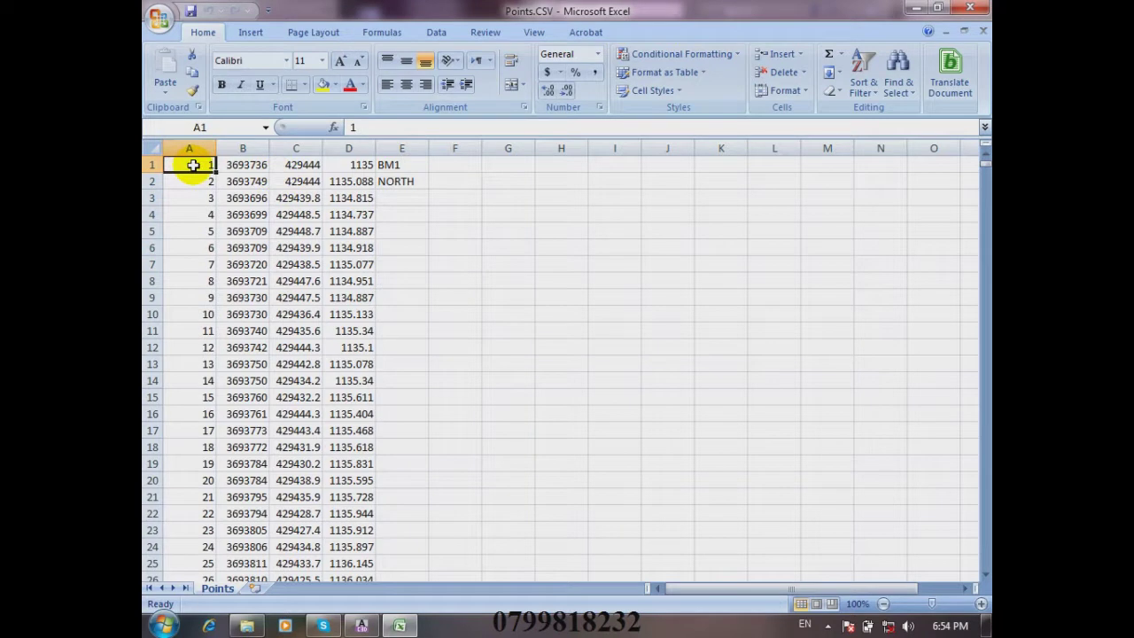
pyautogui.click(241, 164)
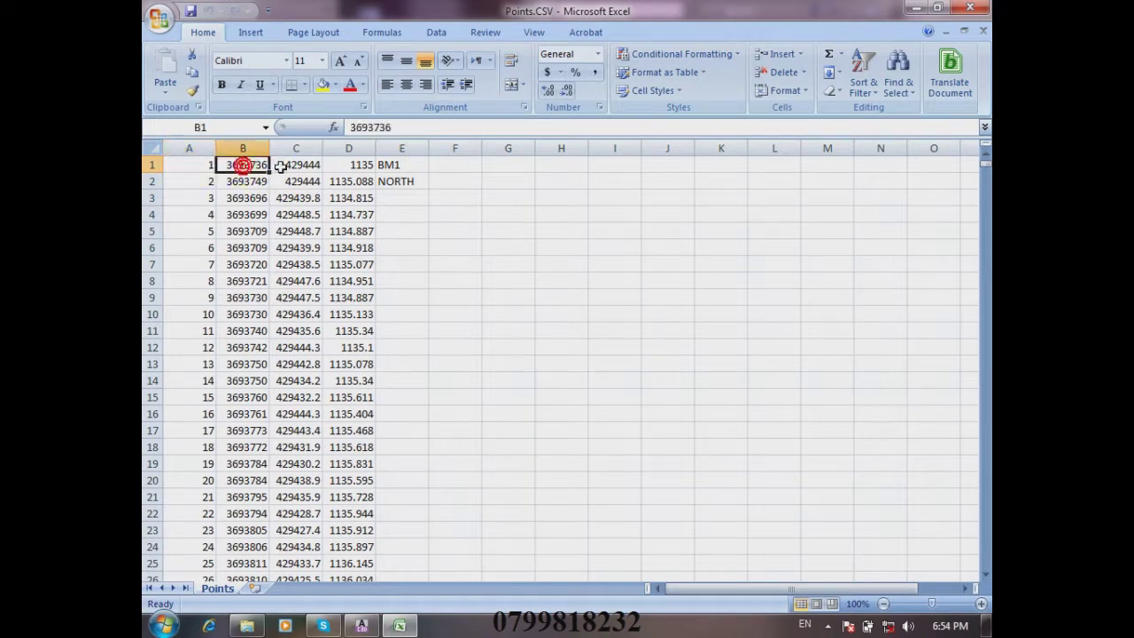
pyautogui.click(293, 164)
pyautogui.click(338, 165)
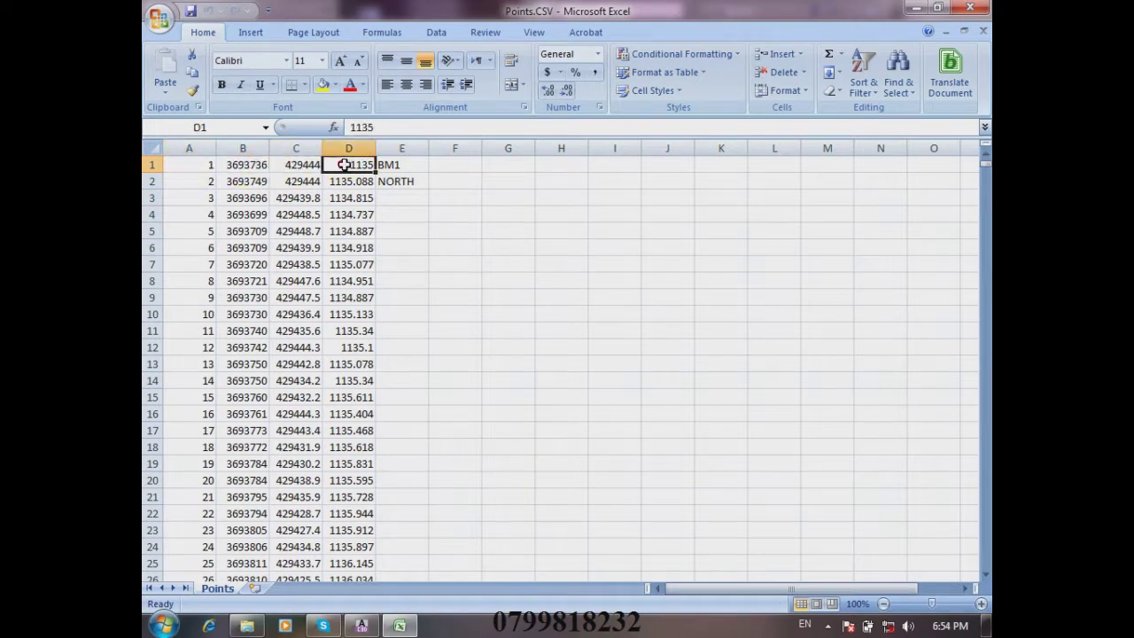
pyautogui.click(397, 168)
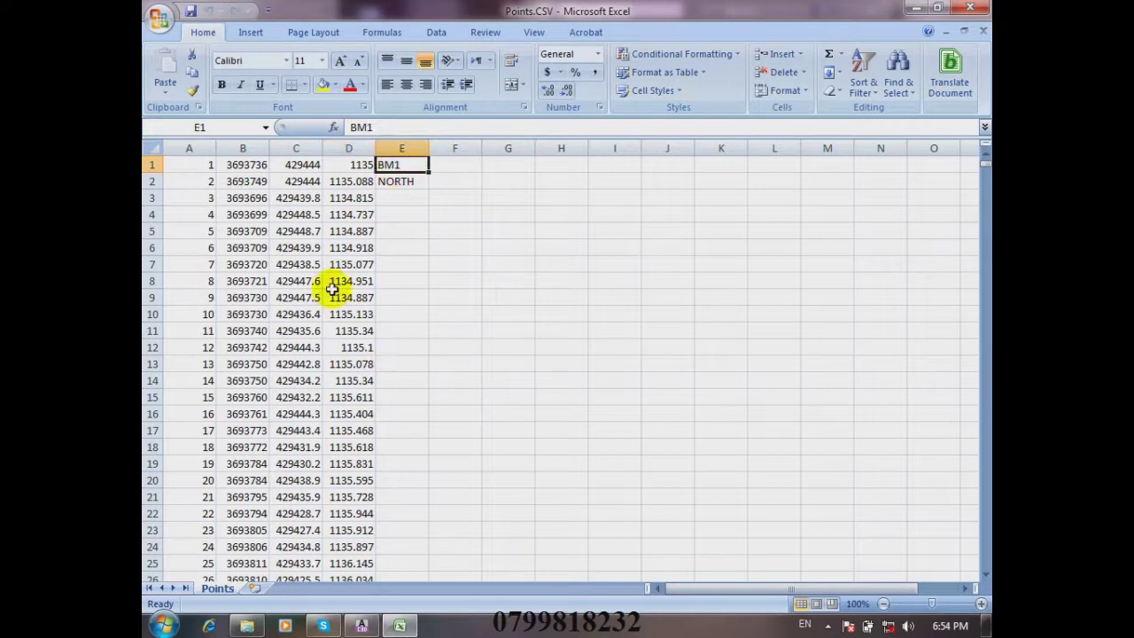
pyautogui.click(204, 165)
pyautogui.click(232, 165)
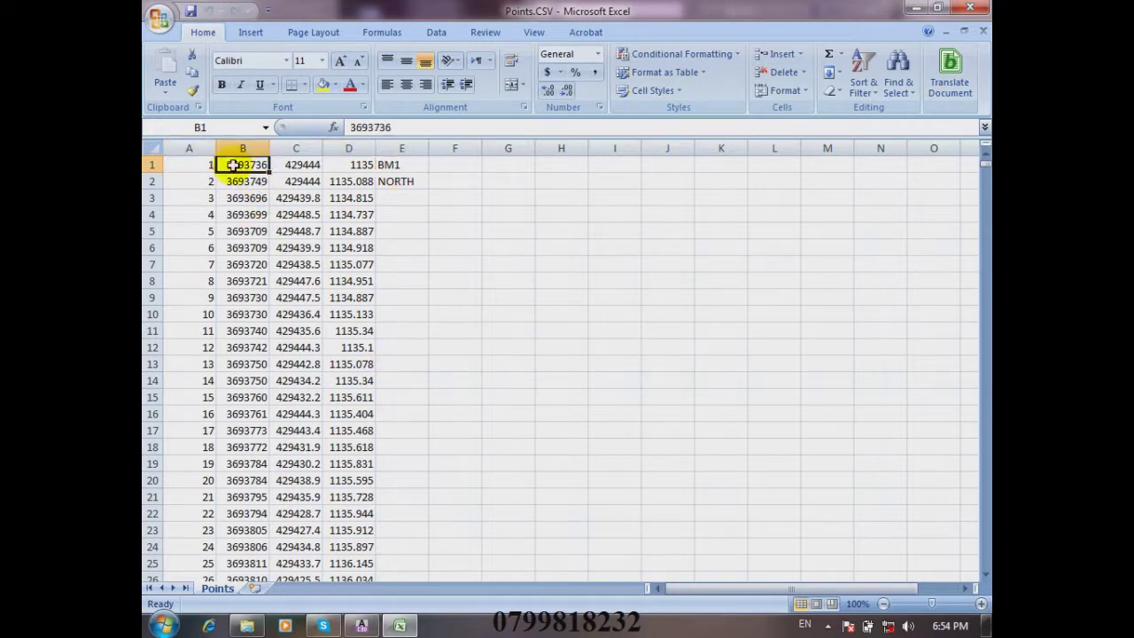
pyautogui.click(286, 165)
pyautogui.click(335, 166)
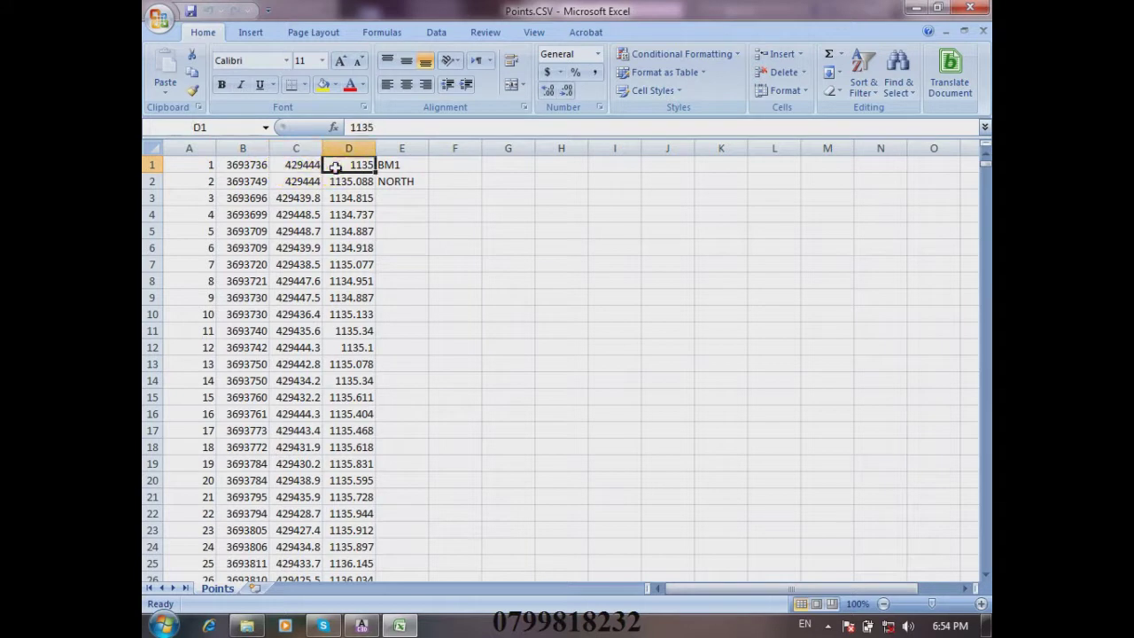
pyautogui.click(392, 166)
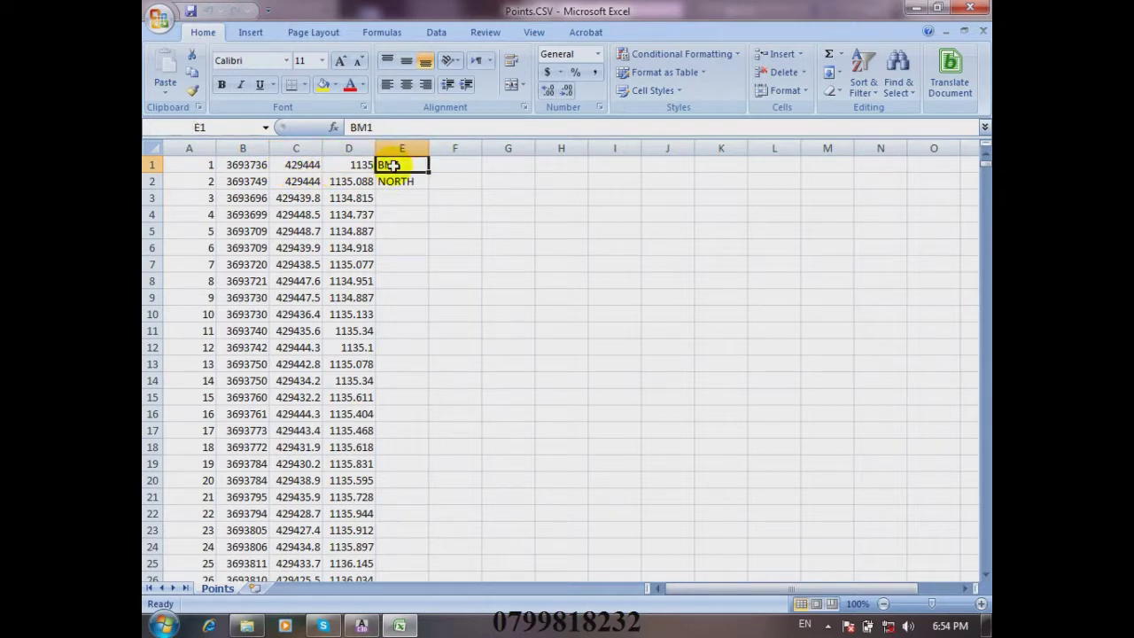
pyautogui.click(201, 166)
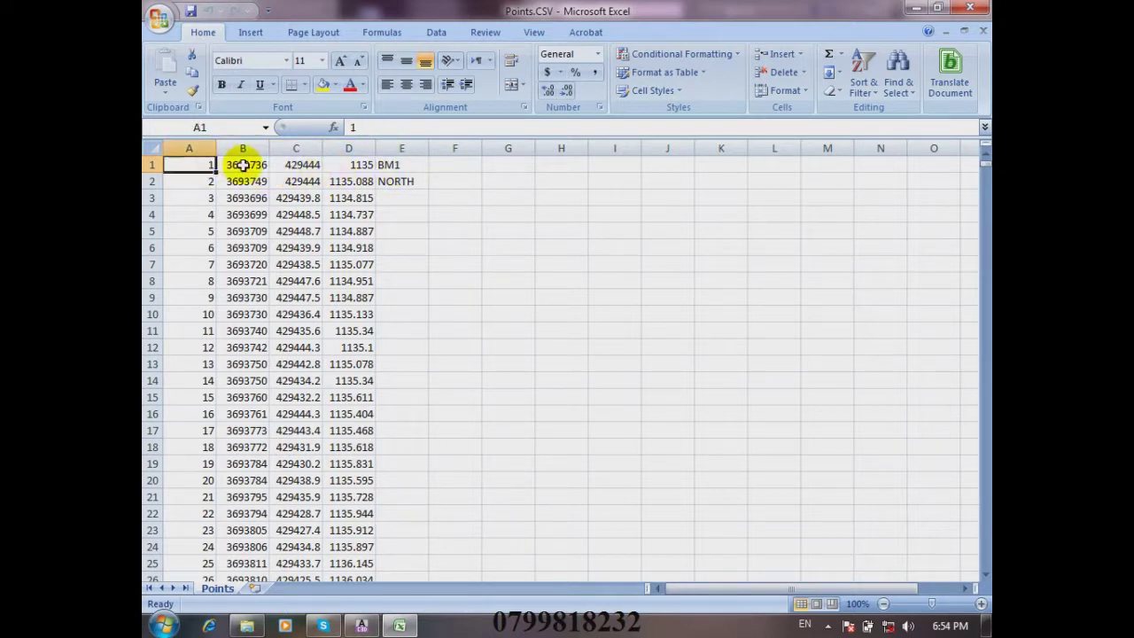
pyautogui.click(242, 164)
pyautogui.click(280, 166)
pyautogui.click(348, 164)
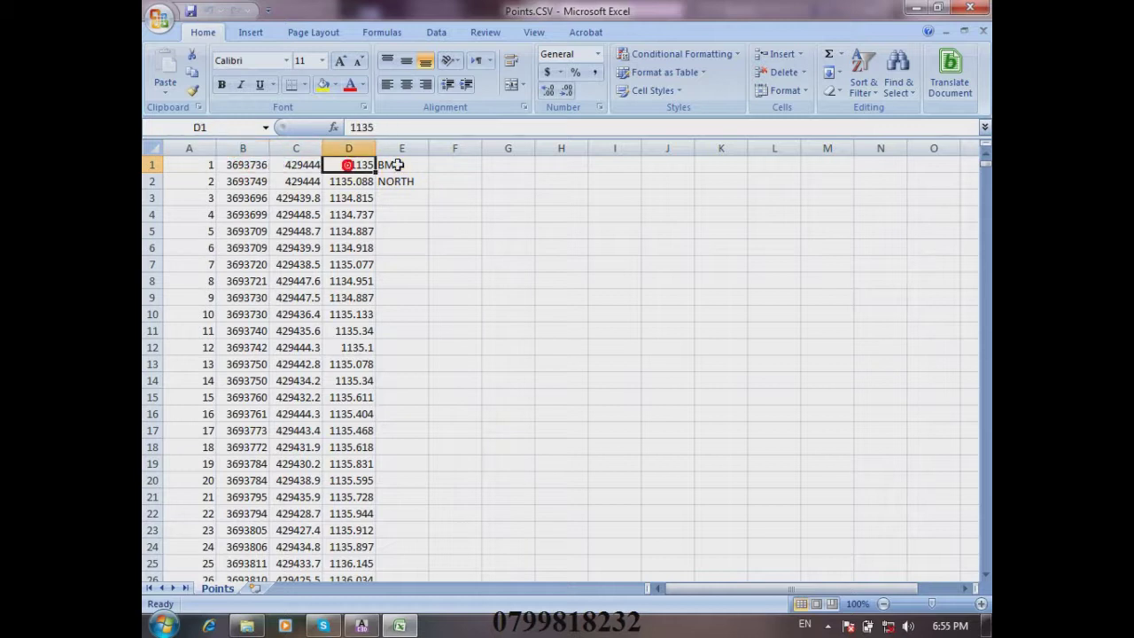
pyautogui.click(395, 165)
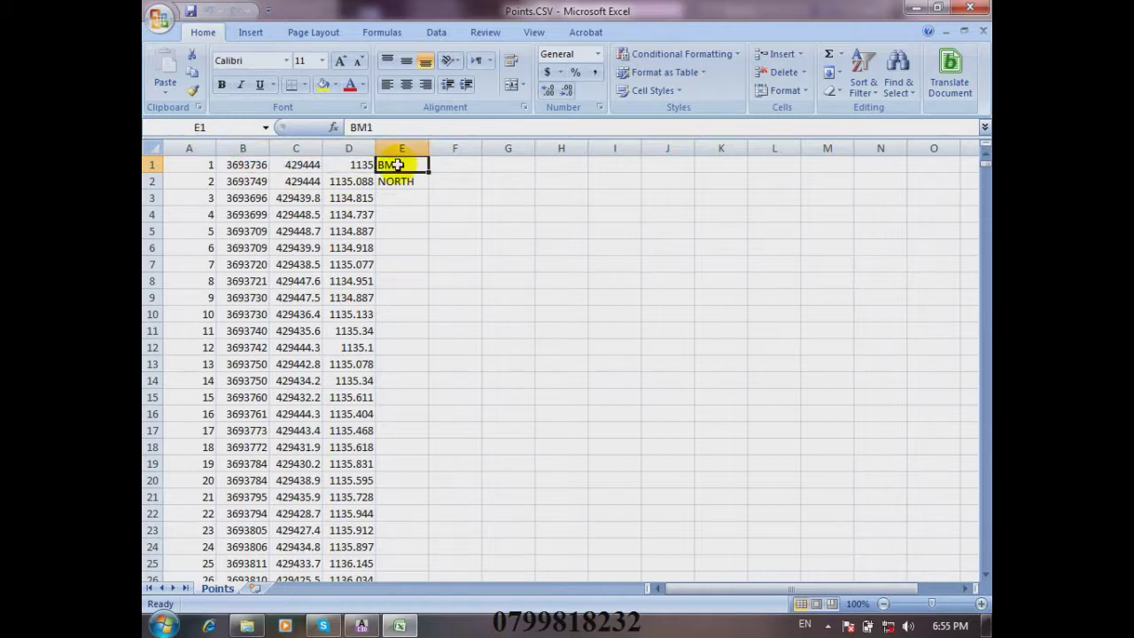
pyautogui.click(205, 165)
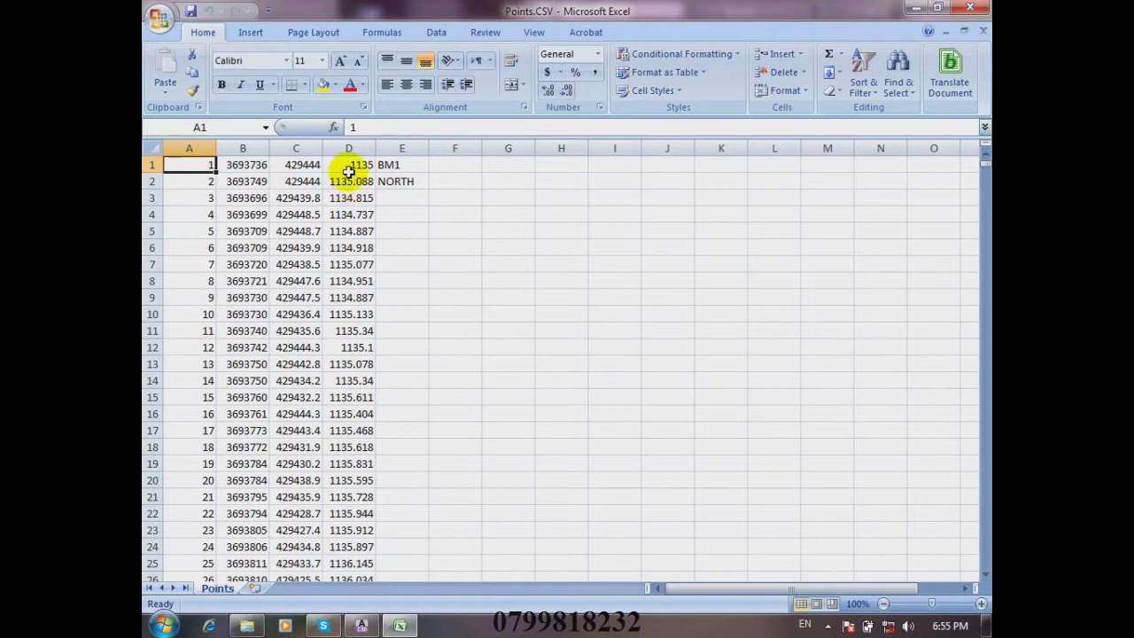
pyautogui.click(970, 8)
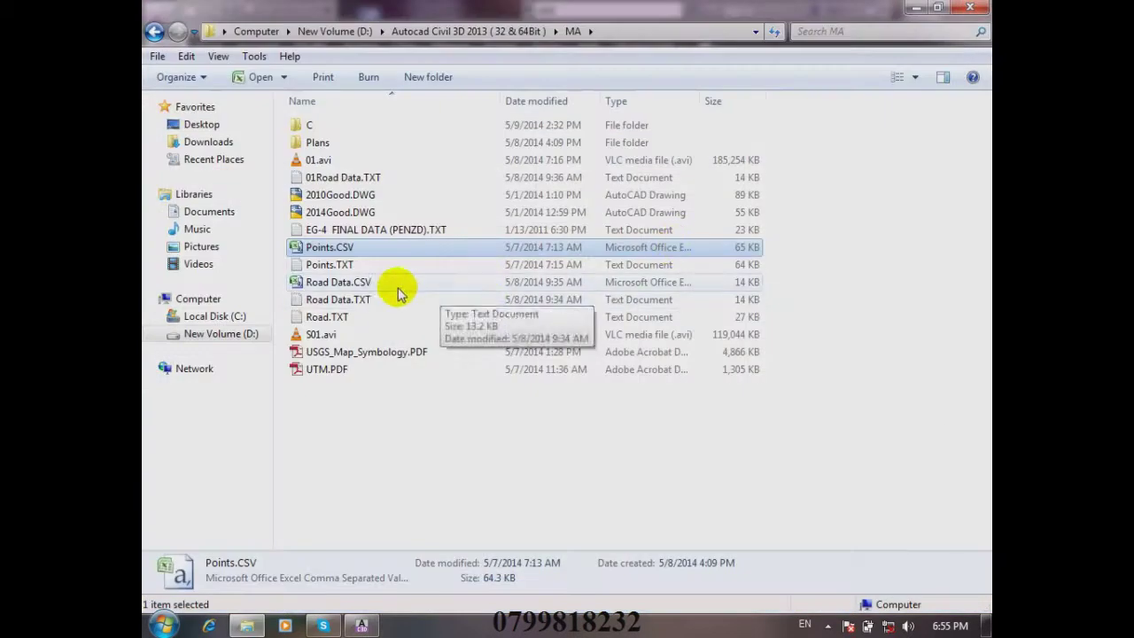
# - Open Points.TXT from the MA folder, look over its point data, and close it
pyautogui.doubleClick(373, 267)
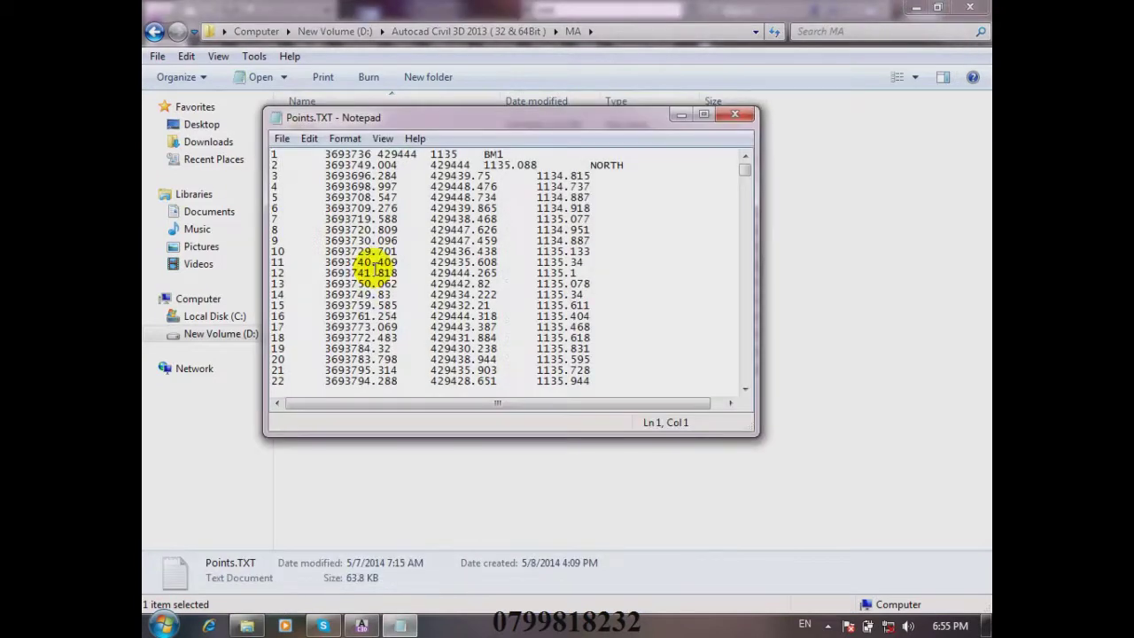
pyautogui.moveTo(744, 168)
pyautogui.mouseDown()
pyautogui.moveTo(741, 380)
pyautogui.moveTo(739, 165)
pyautogui.mouseUp()
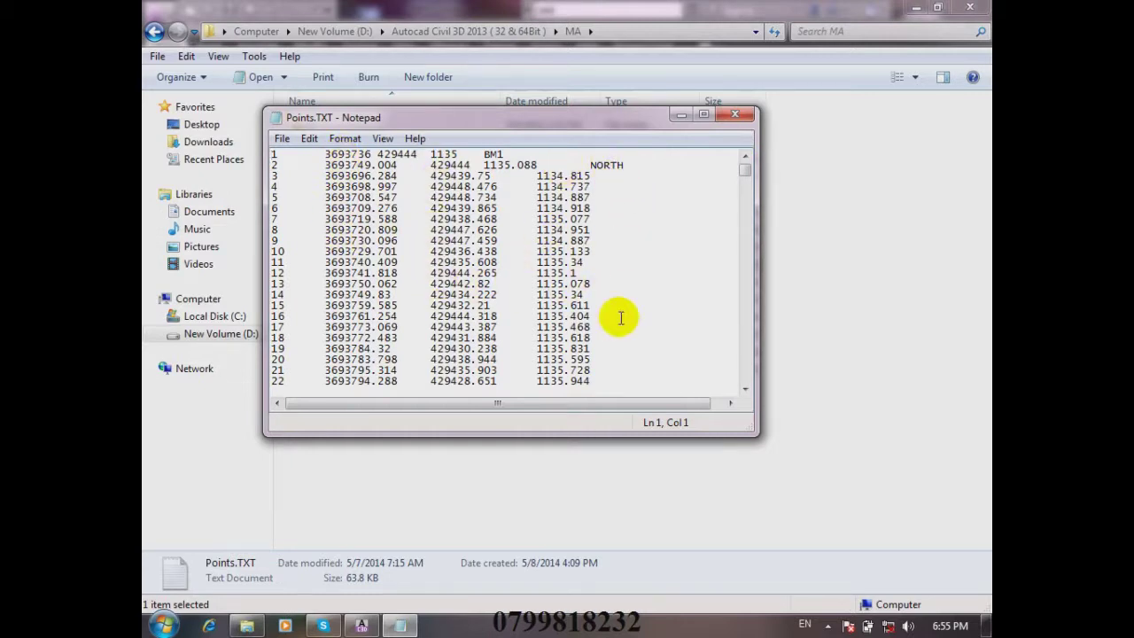
pyautogui.click(735, 114)
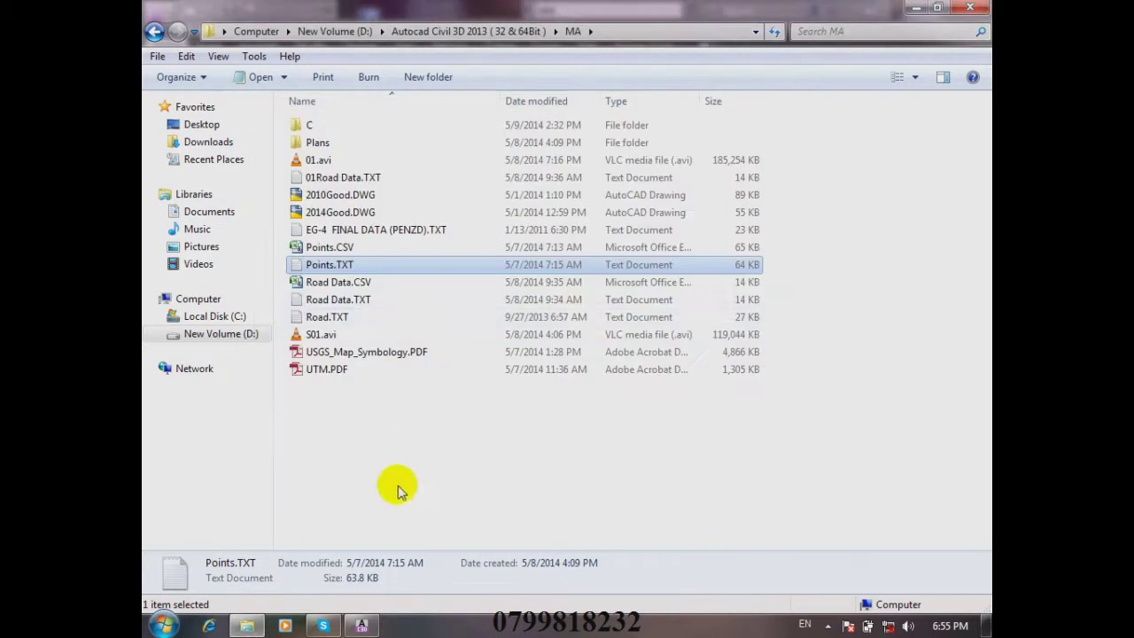
# - Switch to Civil 3D, view the Import Points dialog through Point Creation Tools, and close it and the Create Points tools without importing
pyautogui.click(363, 626)
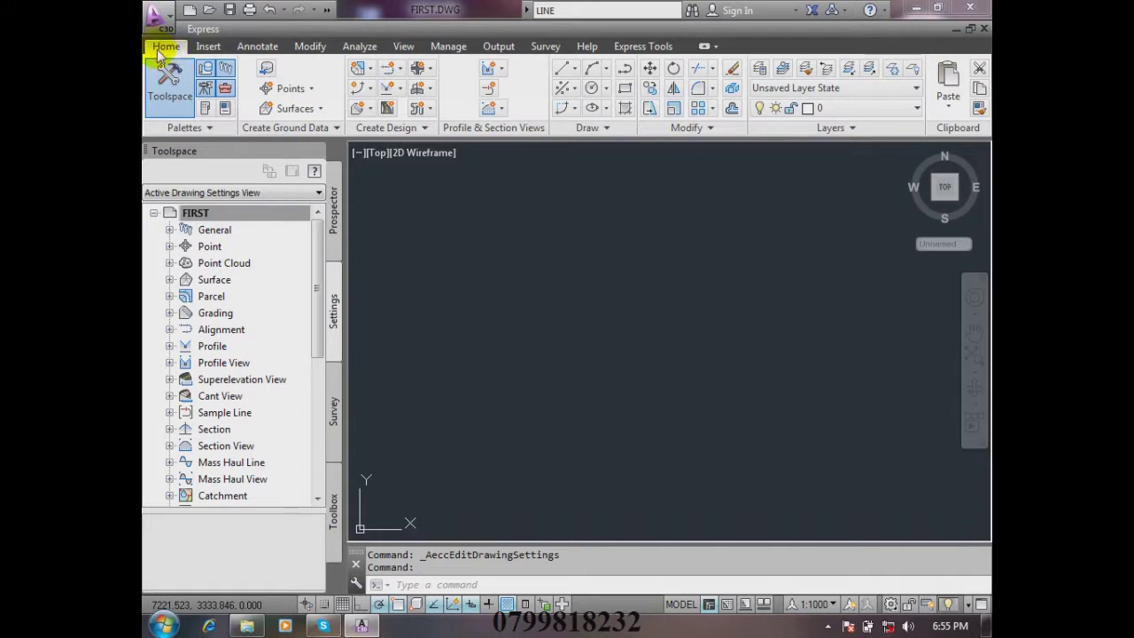
pyautogui.click(310, 90)
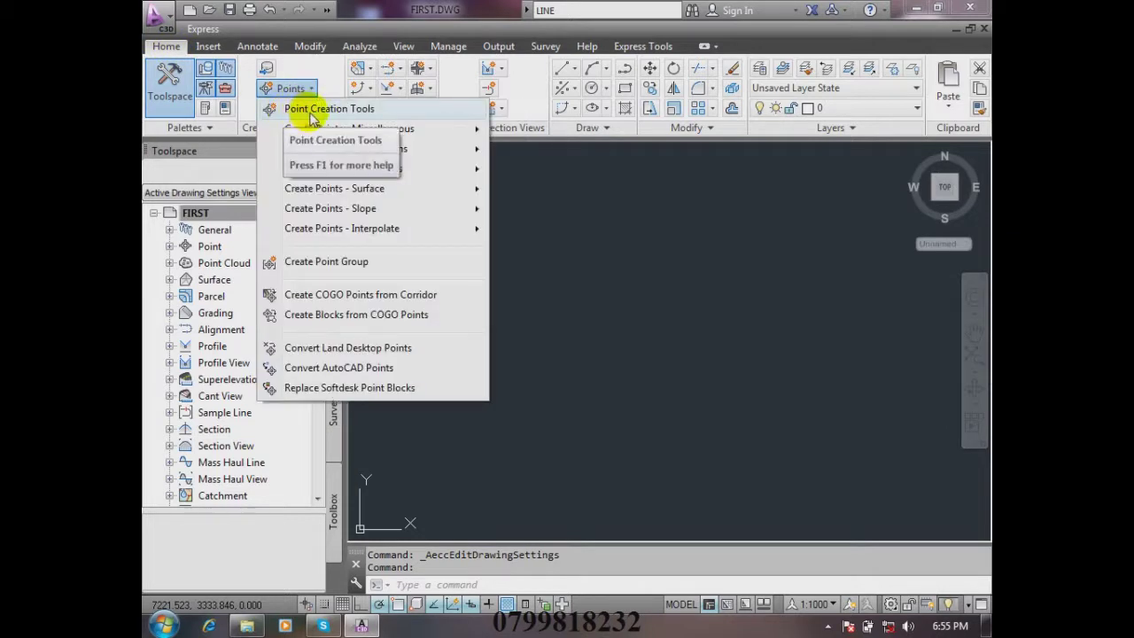
pyautogui.click(363, 110)
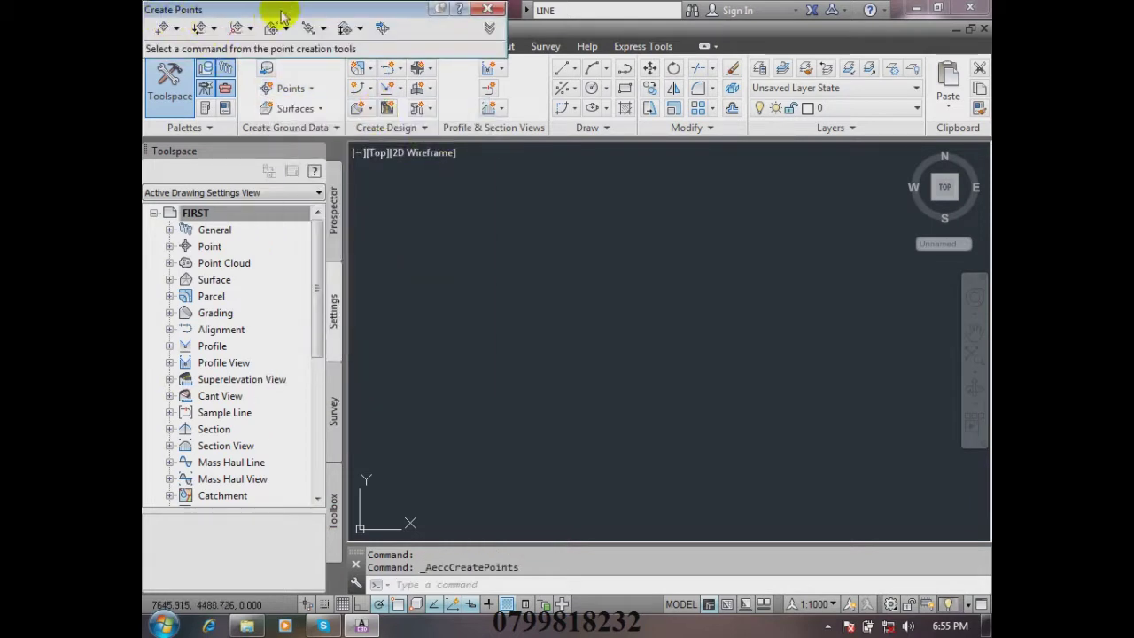
pyautogui.click(383, 32)
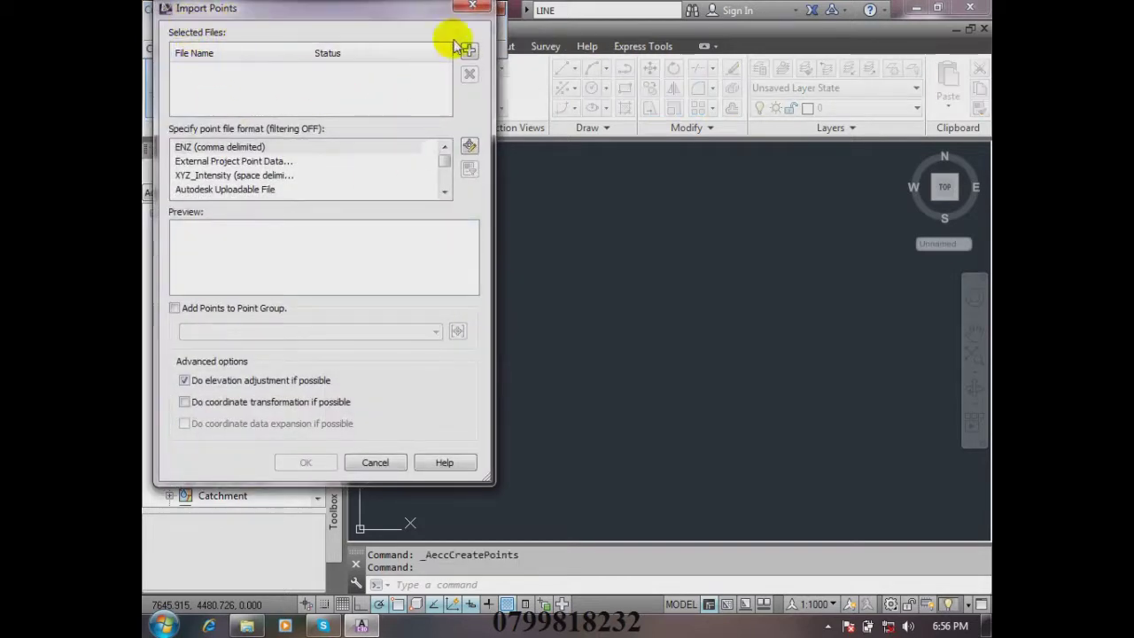
pyautogui.click(472, 7)
pyautogui.click(496, 11)
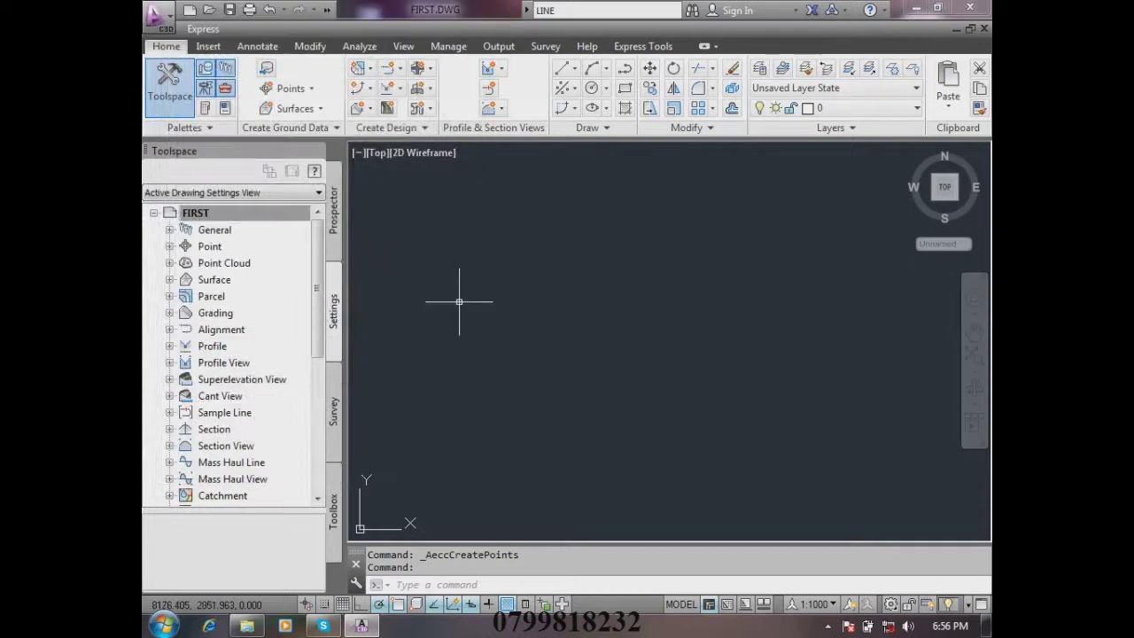
# - Show the Prospector view, look at Import Points by way of the Points collection, and close it together with the Create Points tools
pyautogui.click(334, 221)
pyautogui.click(335, 224)
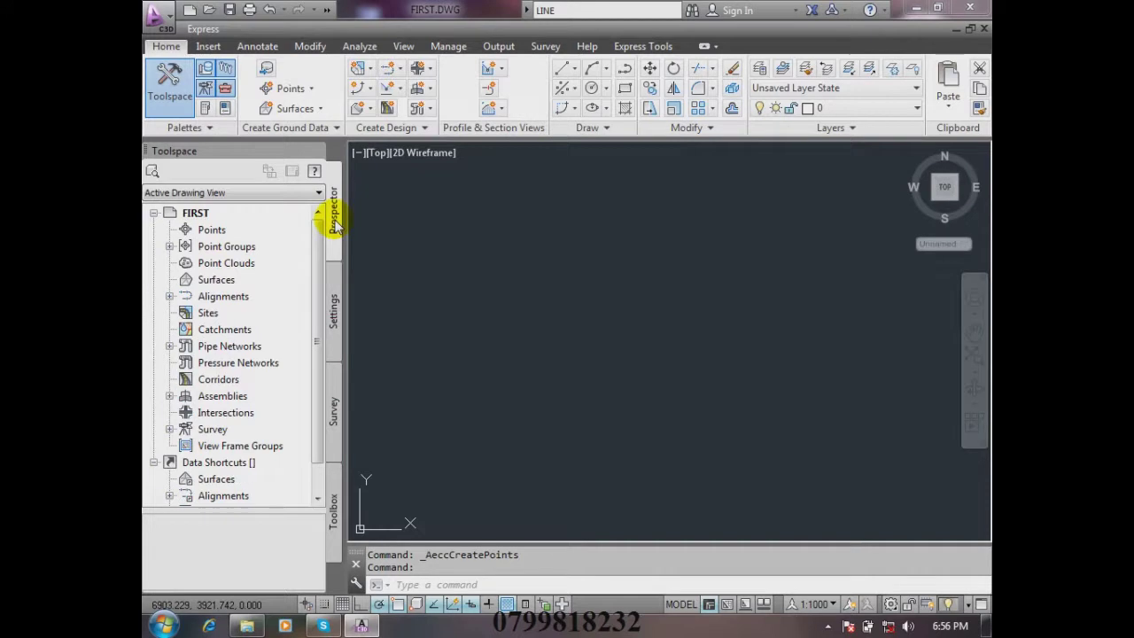
pyautogui.click(217, 231)
pyautogui.rightClick(229, 230)
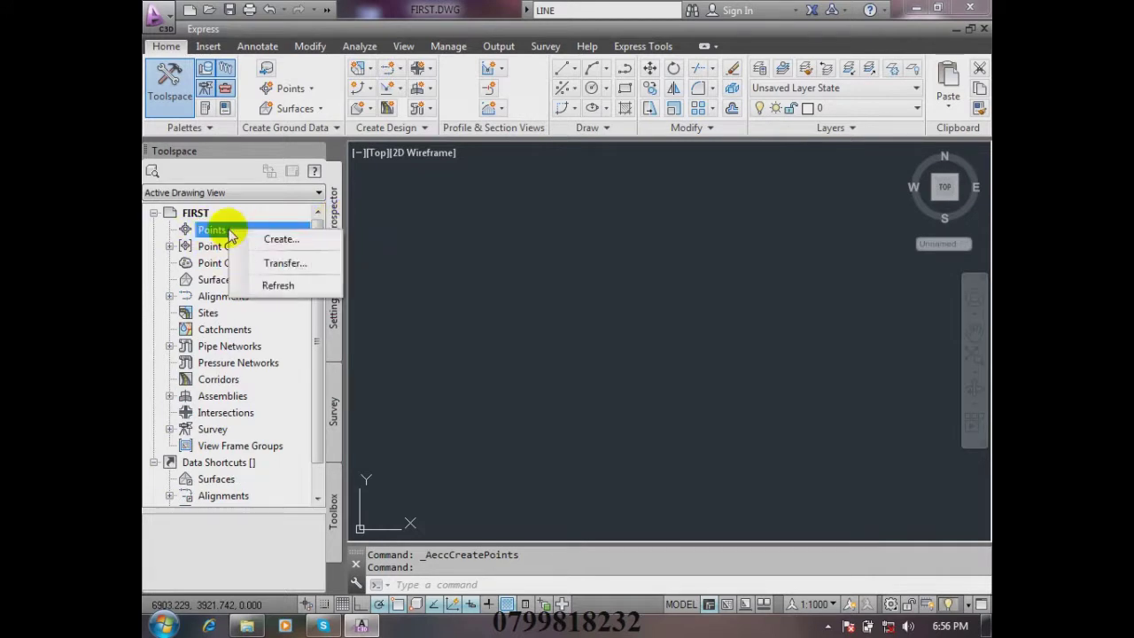
pyautogui.click(310, 240)
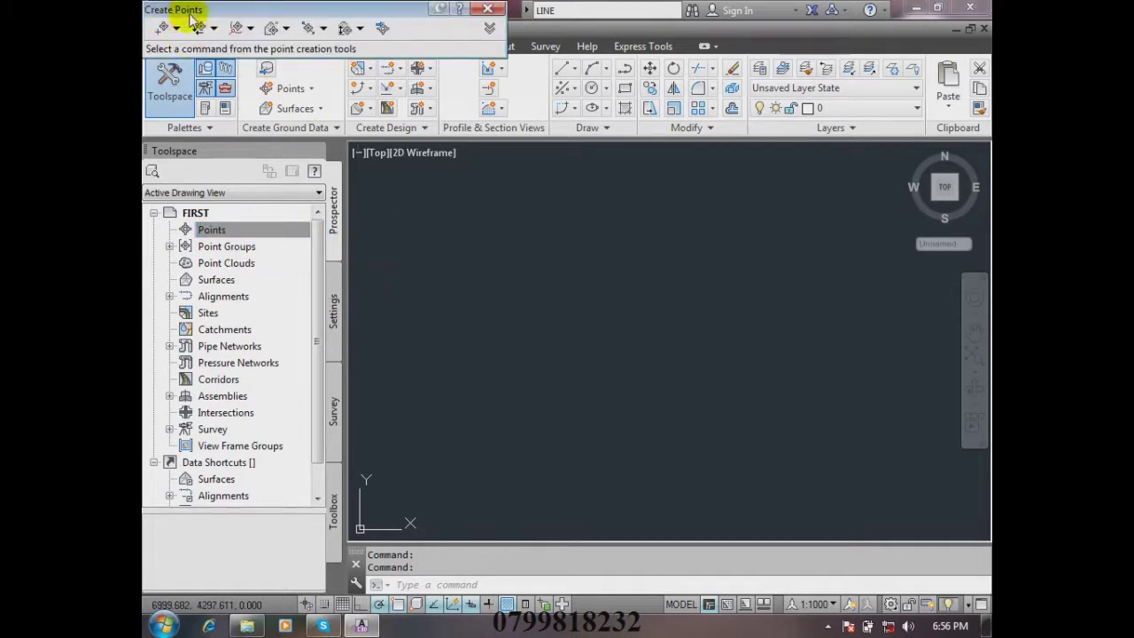
pyautogui.click(383, 29)
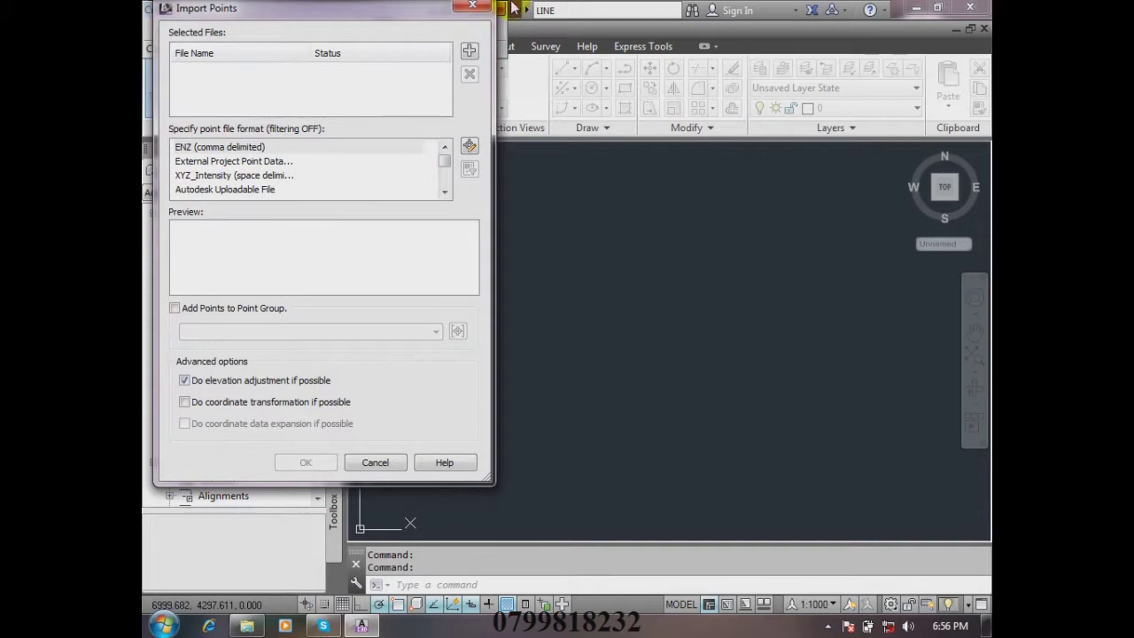
pyautogui.click(472, 7)
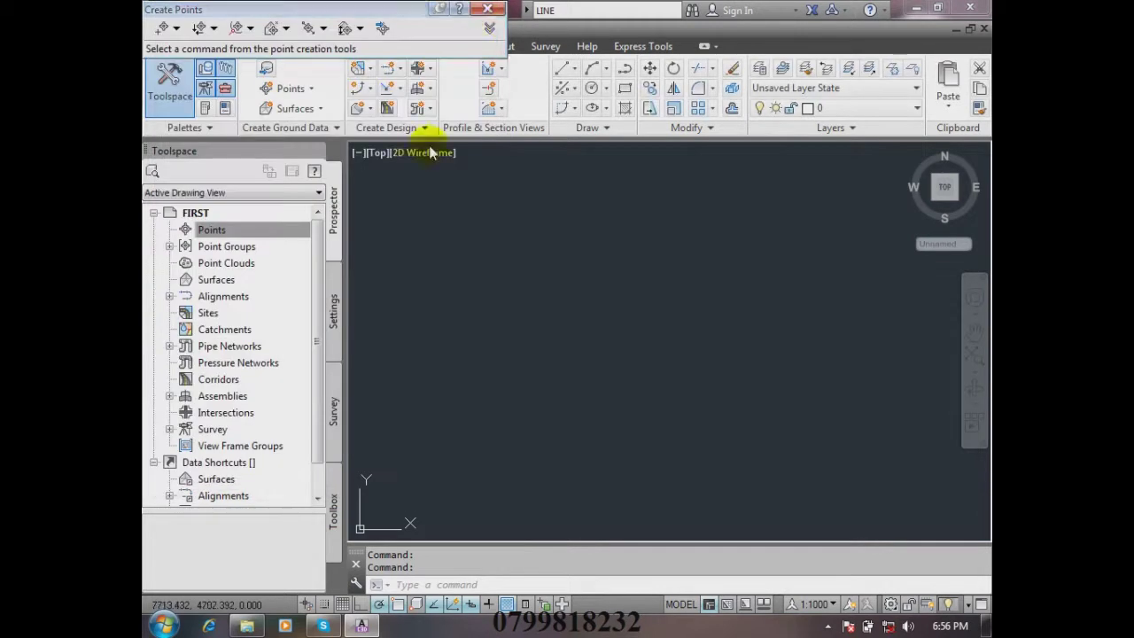
pyautogui.click(487, 8)
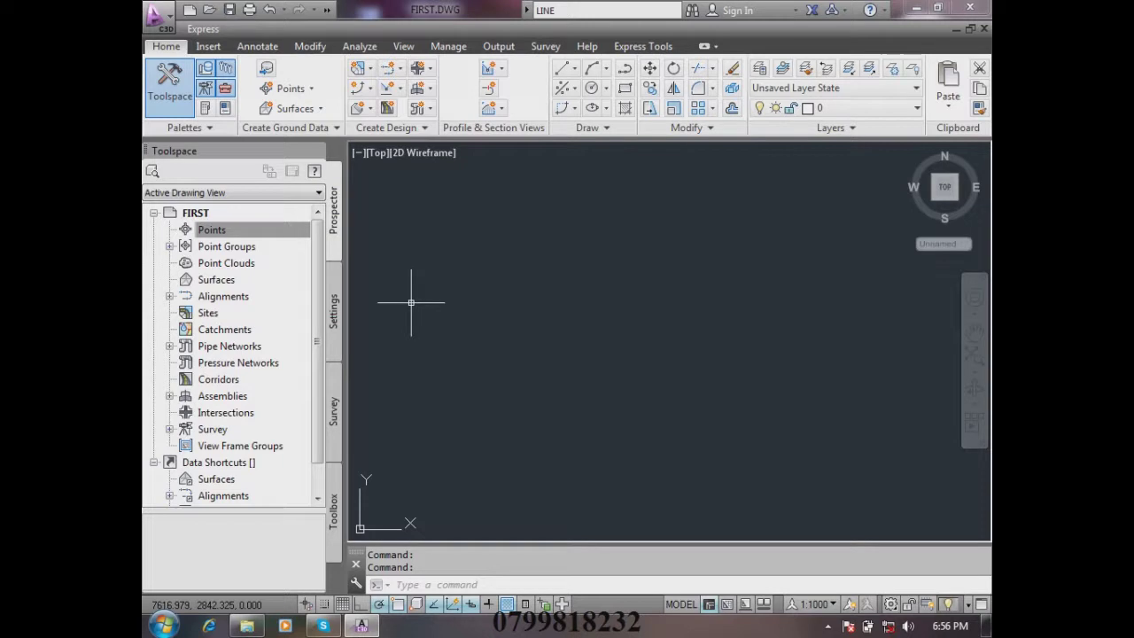
# - Open the Import Points dialog from the Points collection's Create command and move it clear of the Create Points tools
pyautogui.rightClick(232, 231)
pyautogui.click(297, 240)
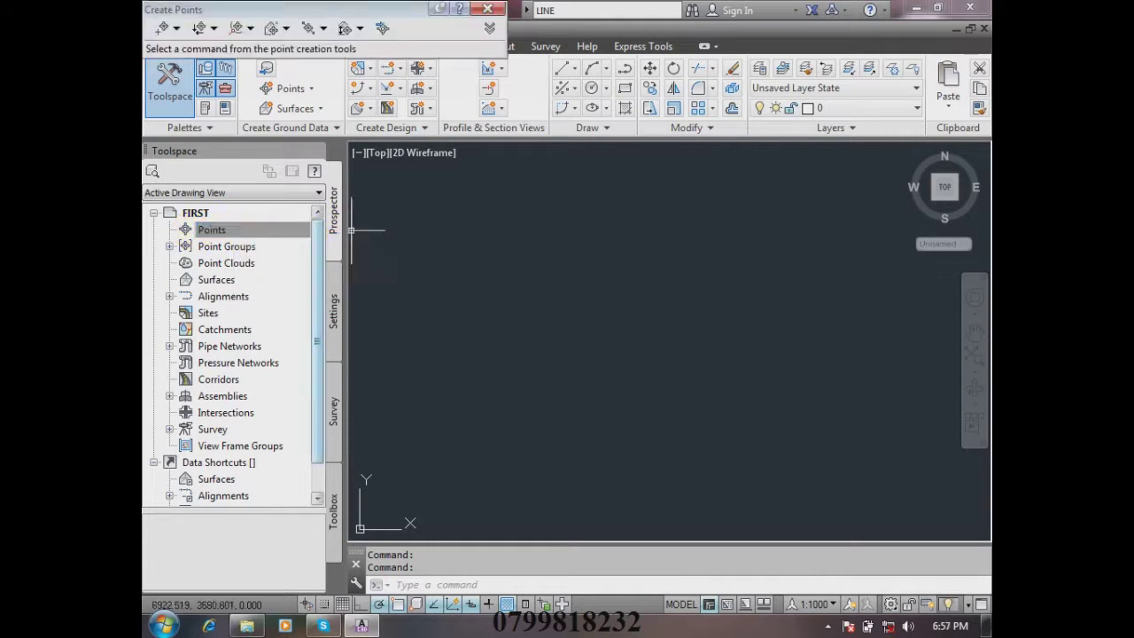
pyautogui.click(382, 29)
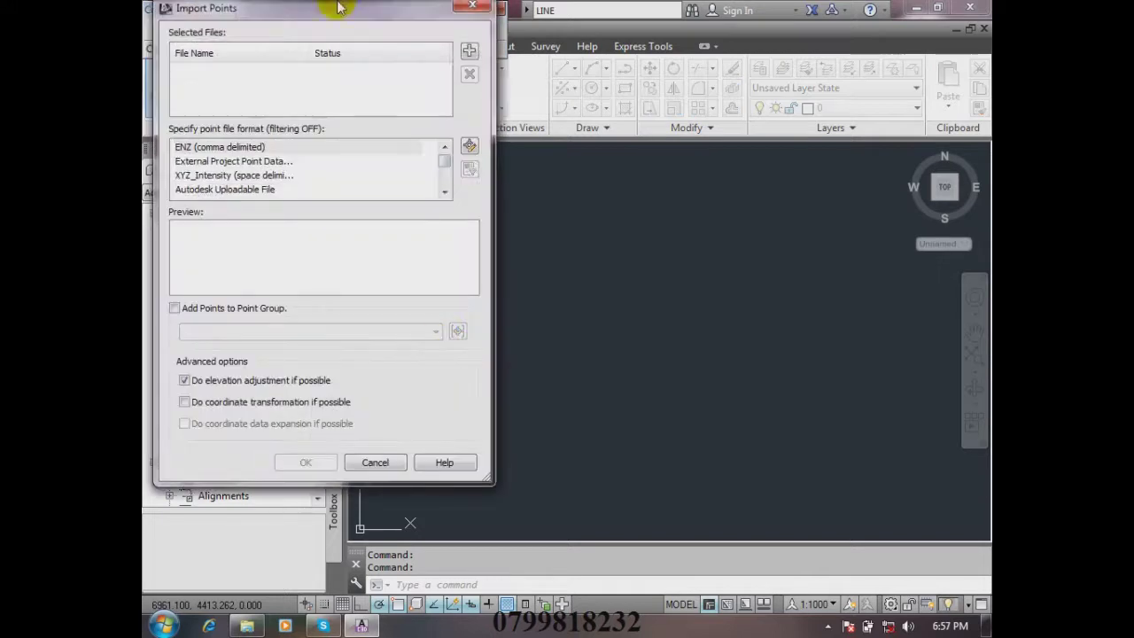
pyautogui.moveTo(304, 12); pyautogui.dragTo(616, 78)
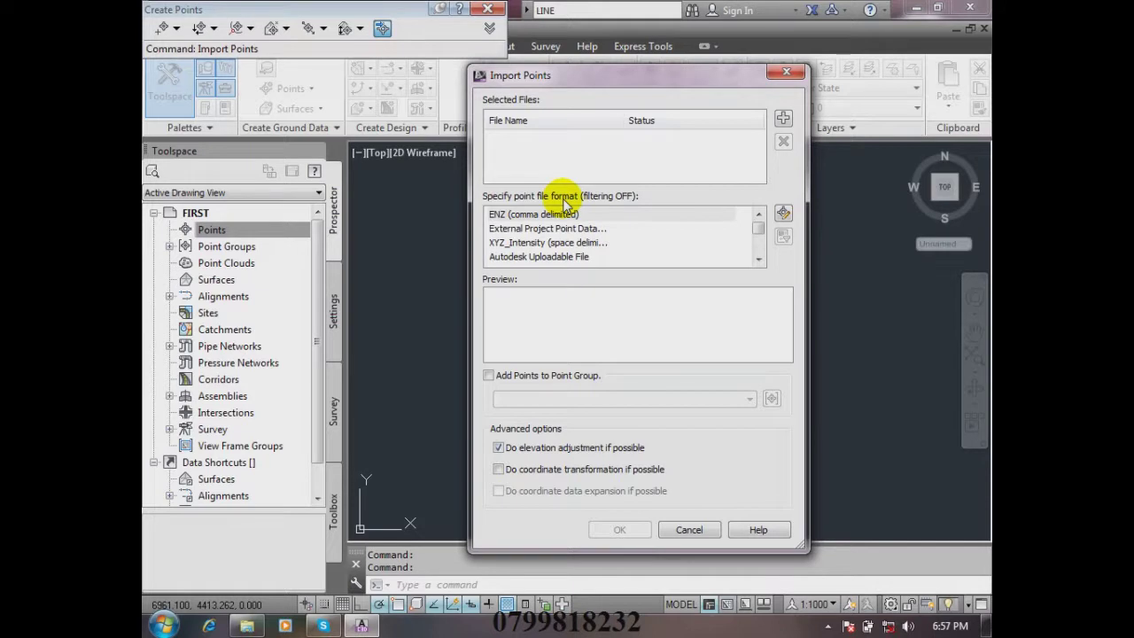
# - Set the point file format for the import to PNEZD (space delimited)
pyautogui.click(516, 215)
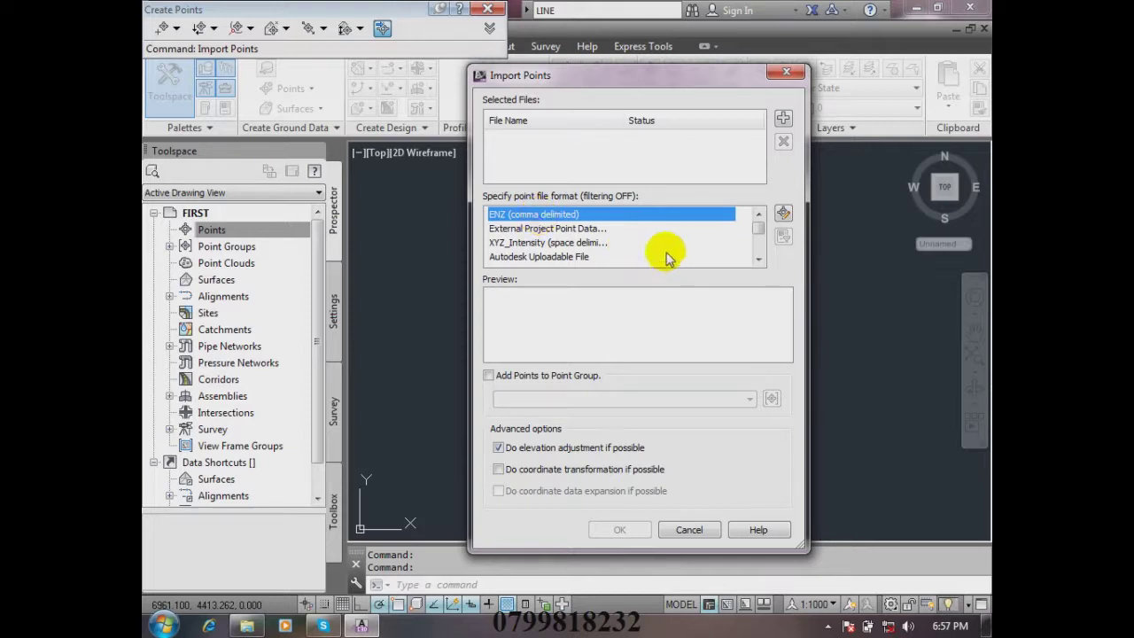
pyautogui.moveTo(759, 227); pyautogui.dragTo(758, 255)
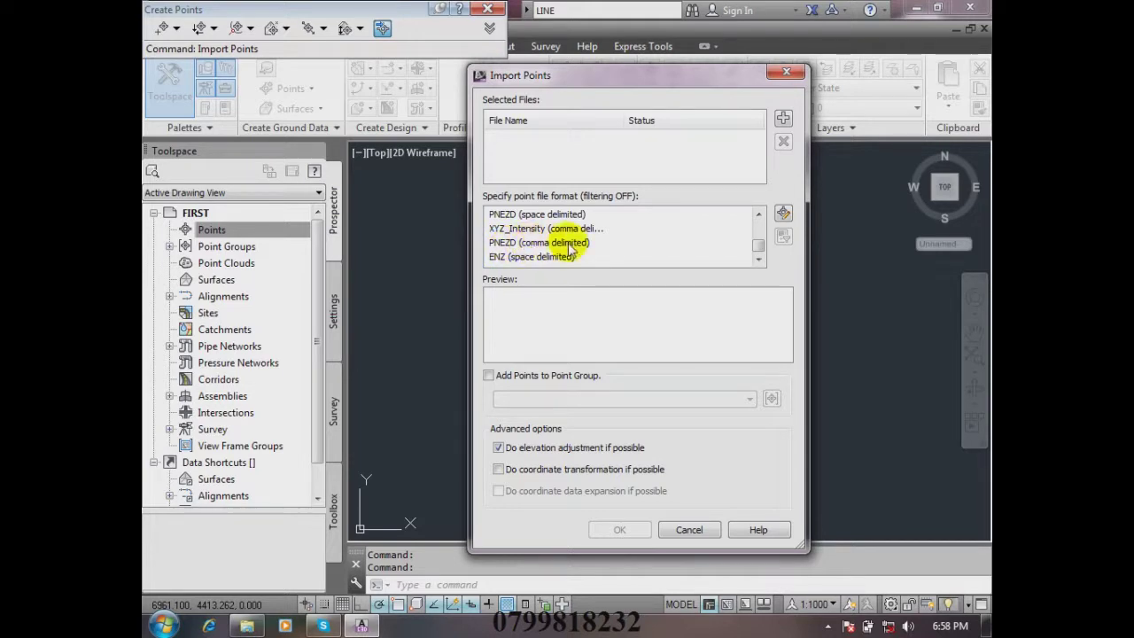
pyautogui.click(536, 216)
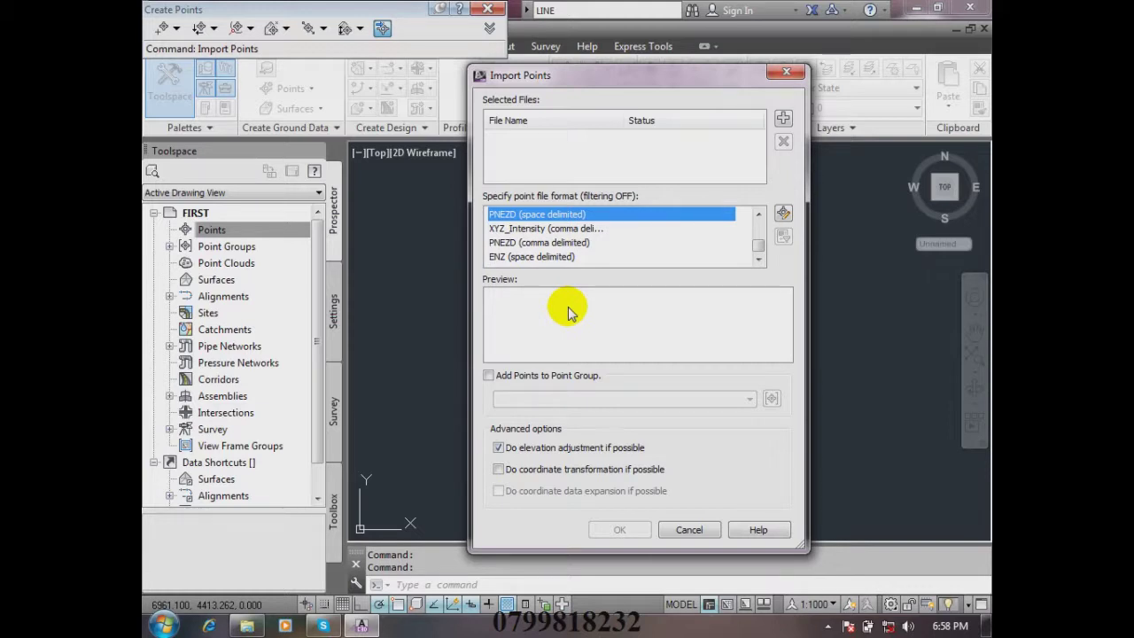
# - Open Points.CSV from the MA folder in Excel, view the available Save As file types, close it without saving, and return to Civil 3D
pyautogui.click(247, 625)
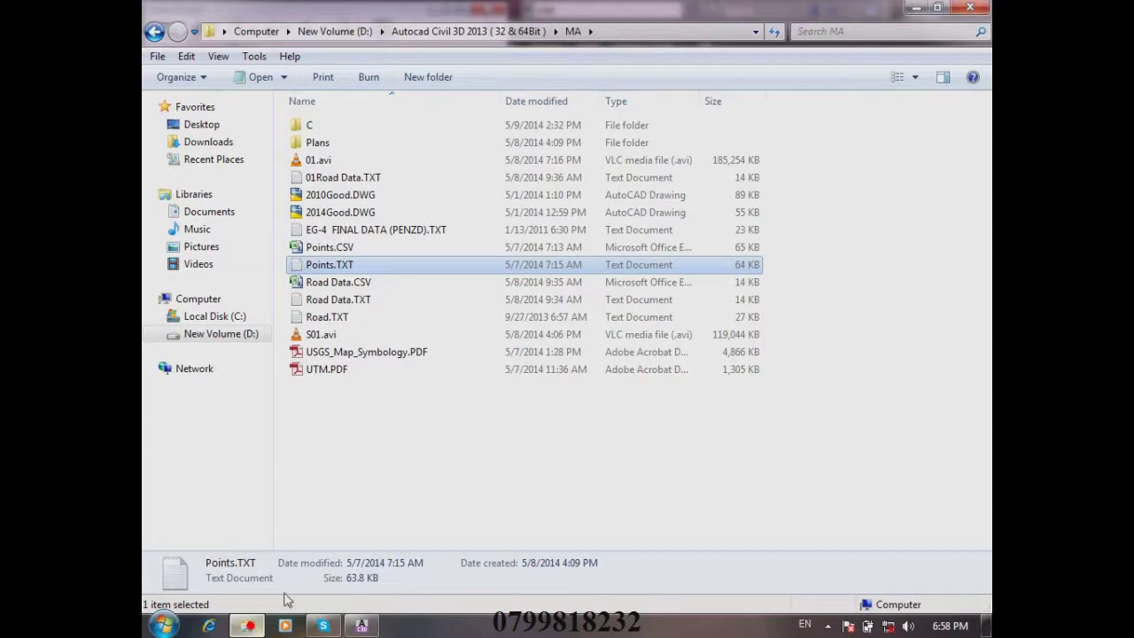
pyautogui.doubleClick(344, 247)
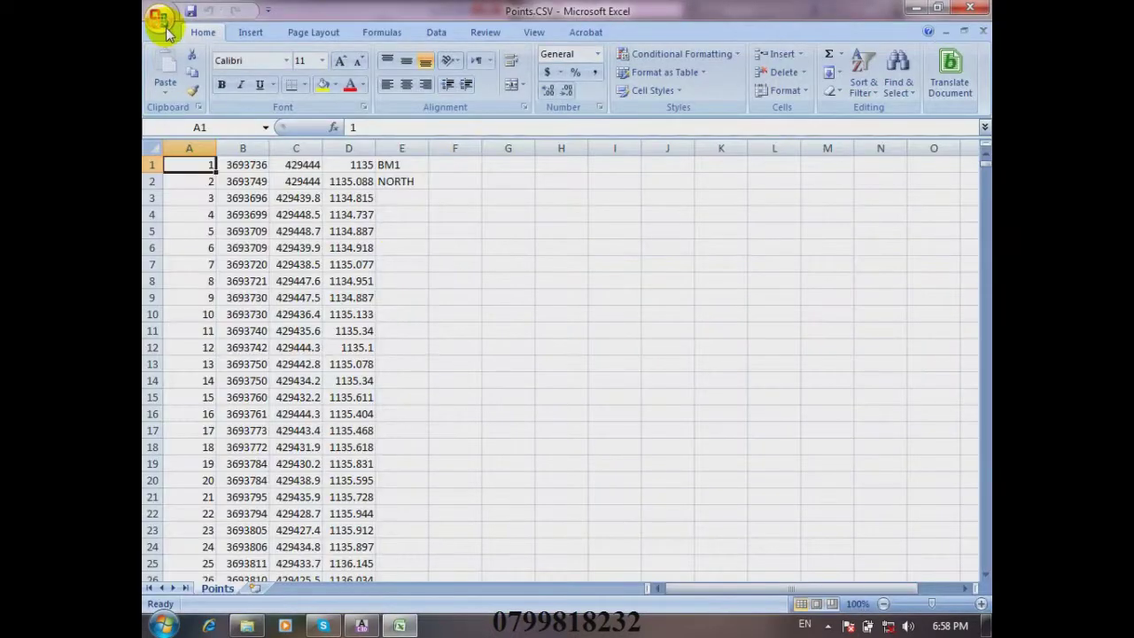
pyautogui.click(166, 28)
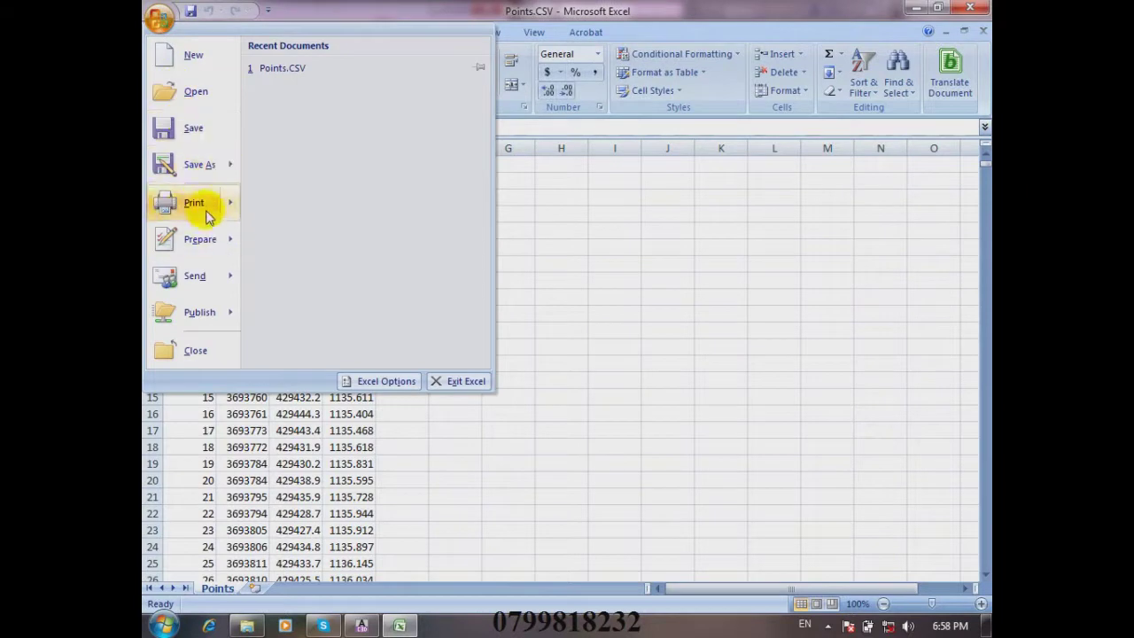
pyautogui.click(217, 168)
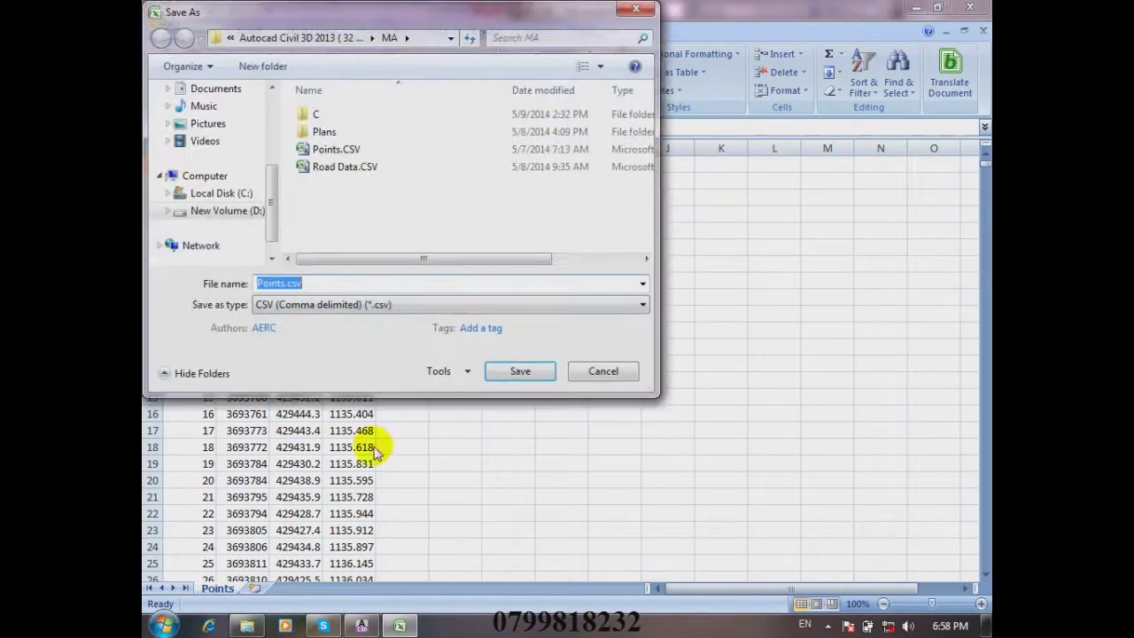
pyautogui.click(448, 301)
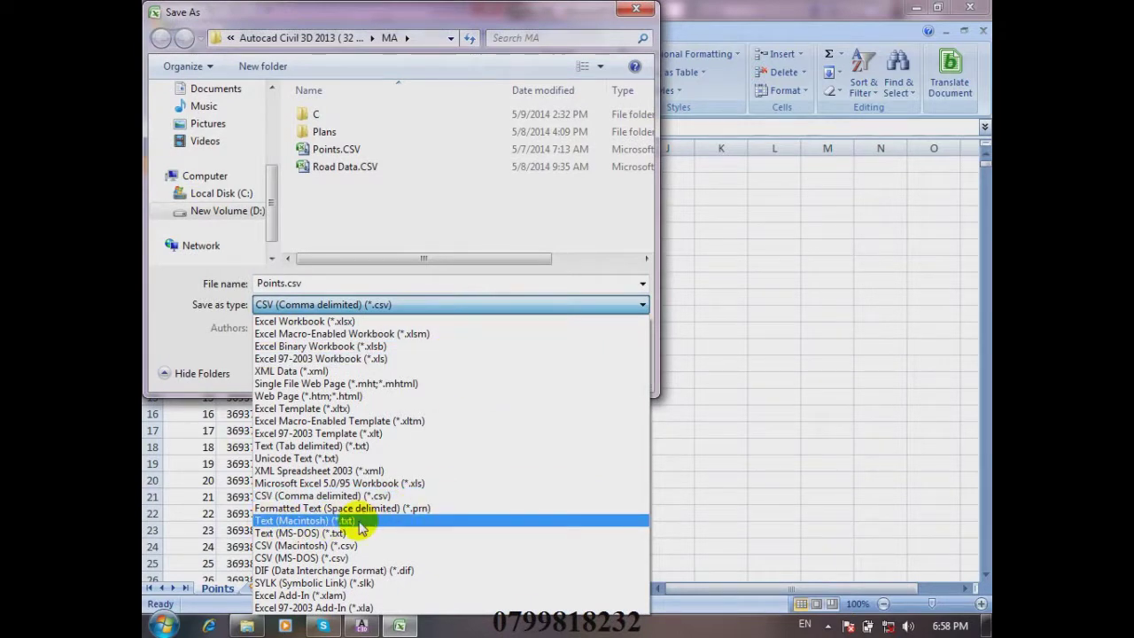
pyautogui.click(633, 16)
pyautogui.click(636, 10)
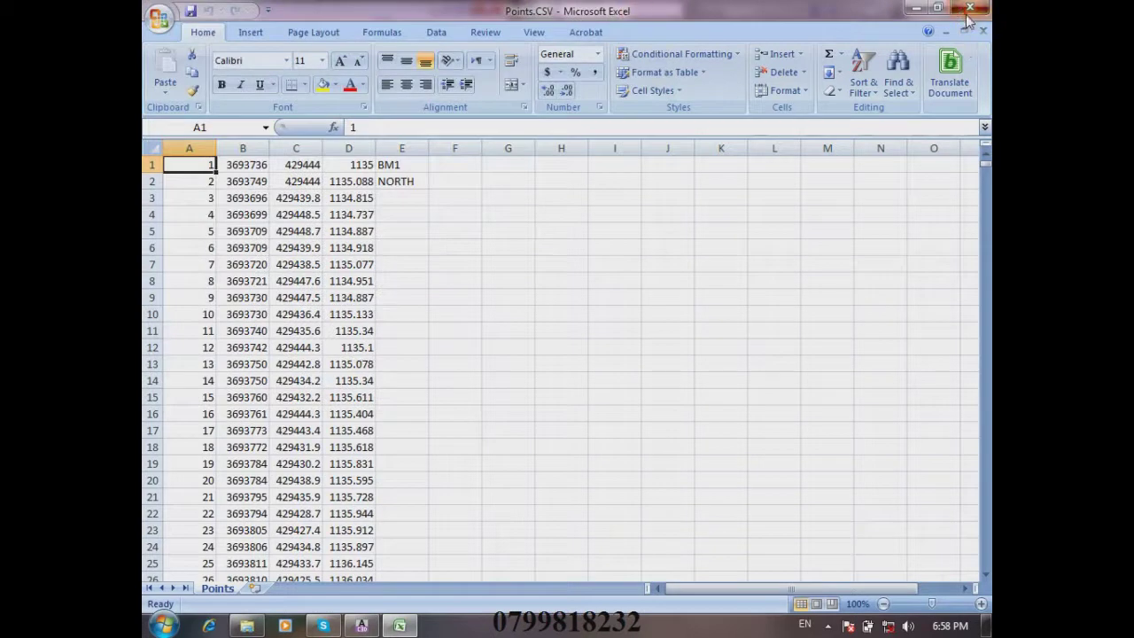
pyautogui.click(970, 7)
pyautogui.click(361, 626)
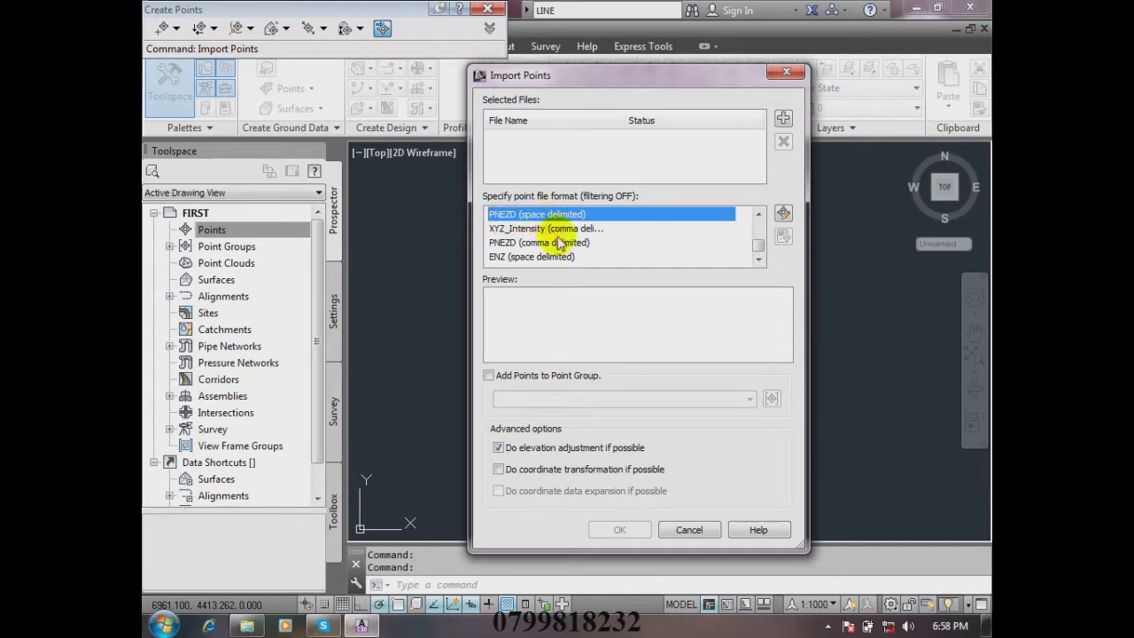
# - Keep PNEZD (space delimited) selected and add Points.TXT from the MA folder in D:\Autocad Civil 3D 2013 ( 32 & 64Bit ) as source file
pyautogui.click(596, 217)
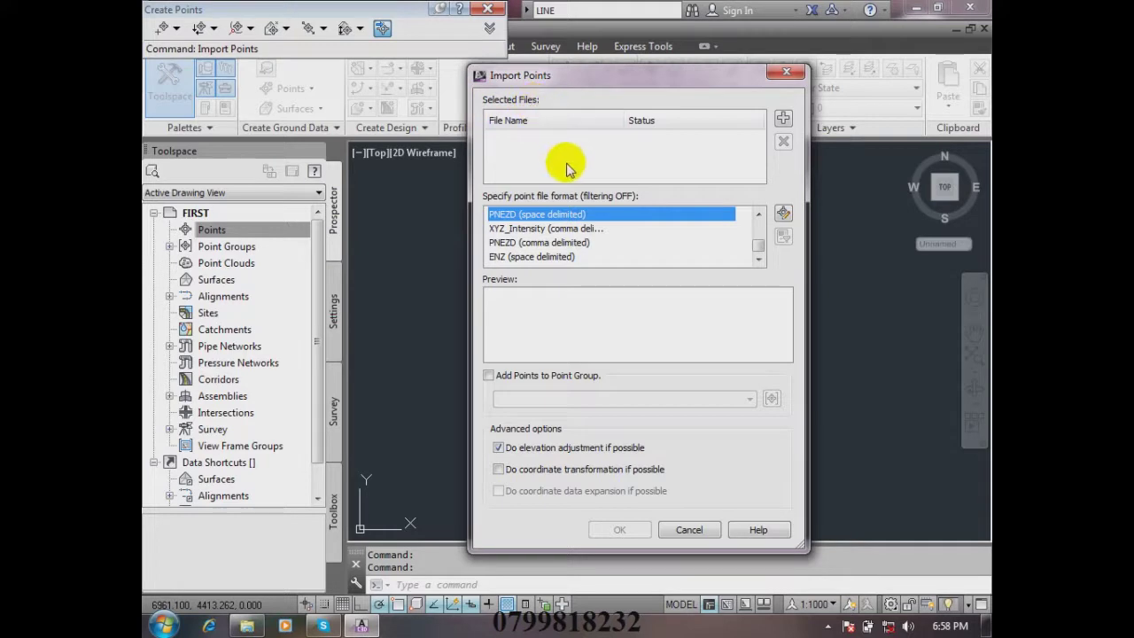
pyautogui.click(783, 121)
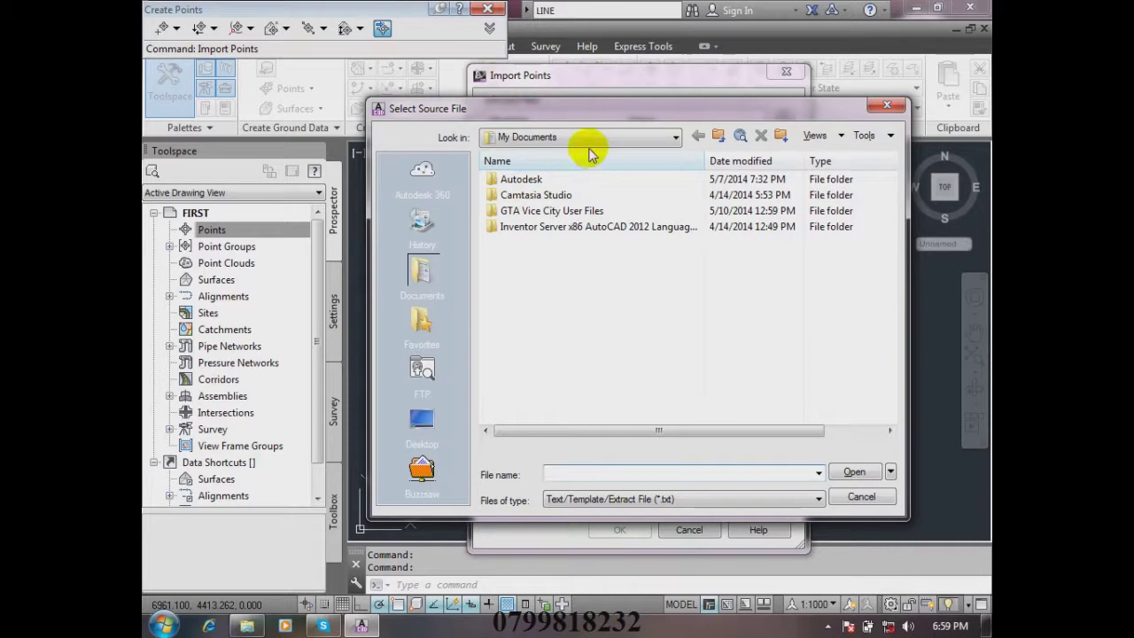
pyautogui.click(671, 136)
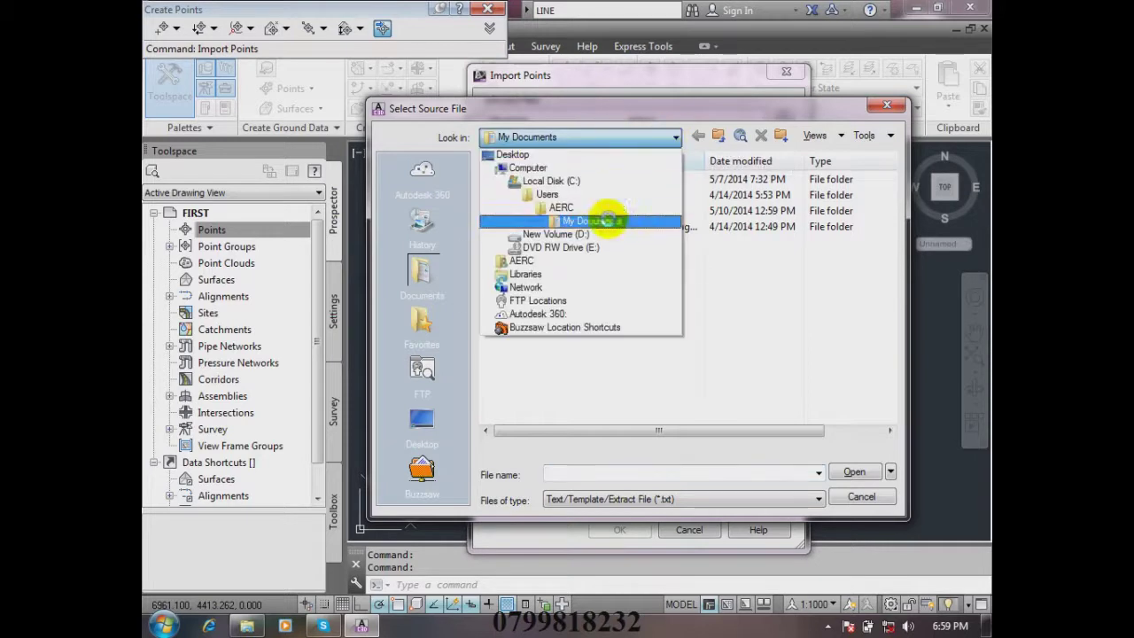
pyautogui.click(571, 235)
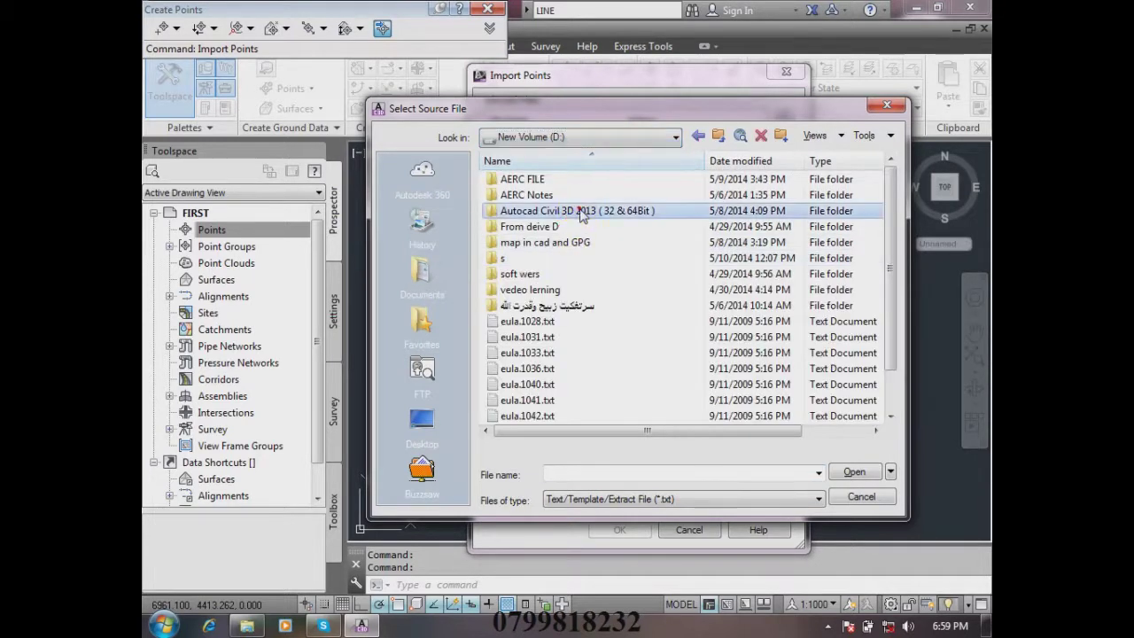
pyautogui.doubleClick(577, 211)
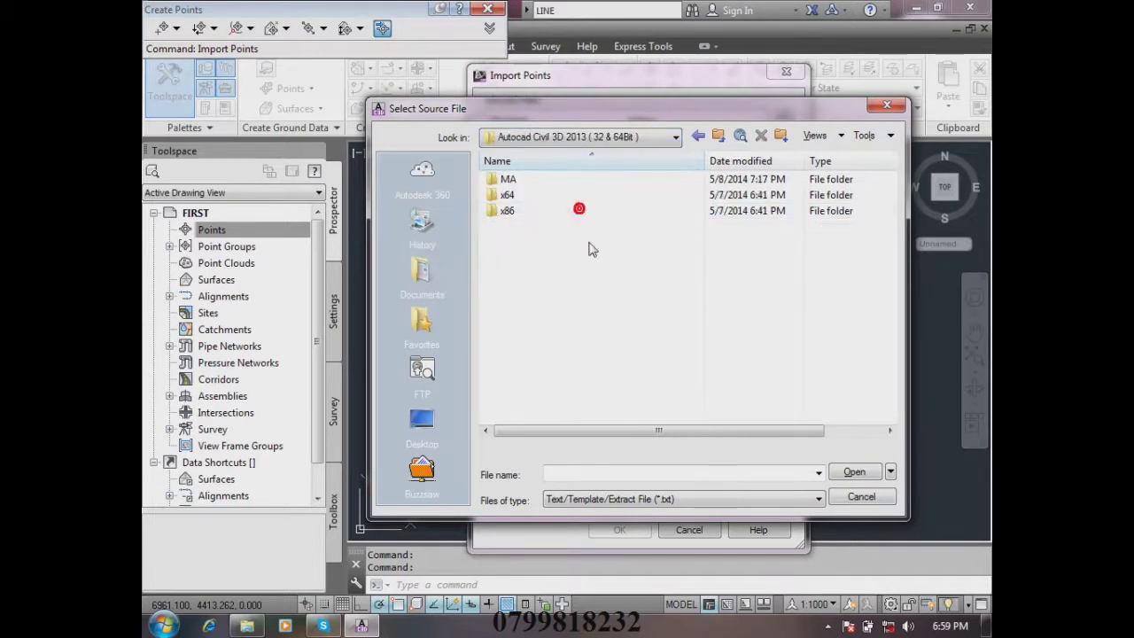
pyautogui.doubleClick(537, 180)
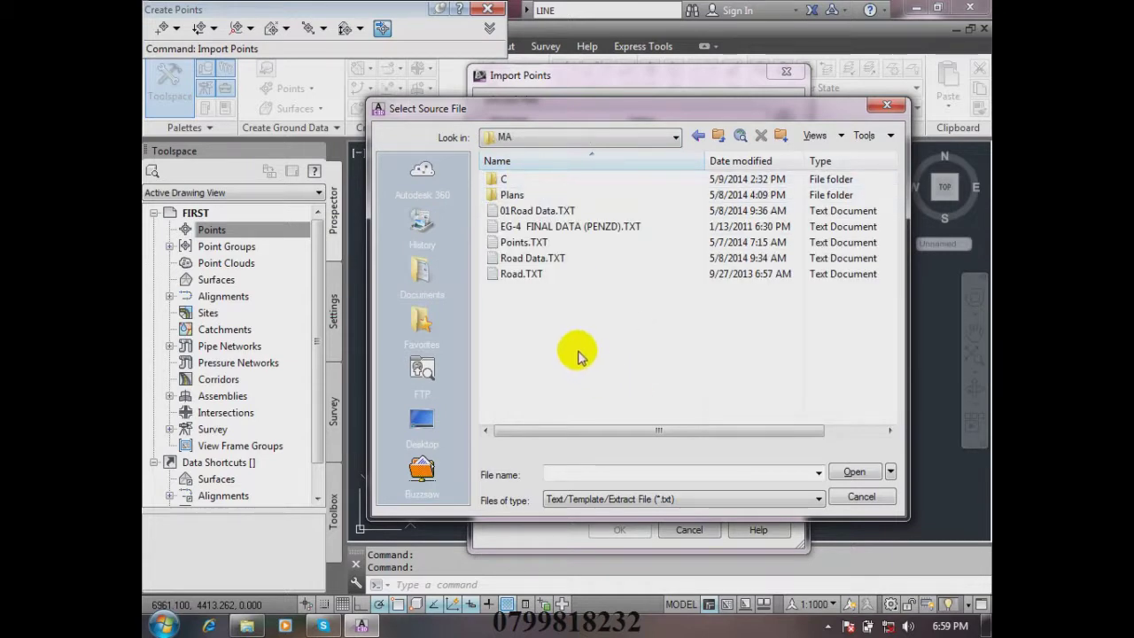
pyautogui.click(523, 242)
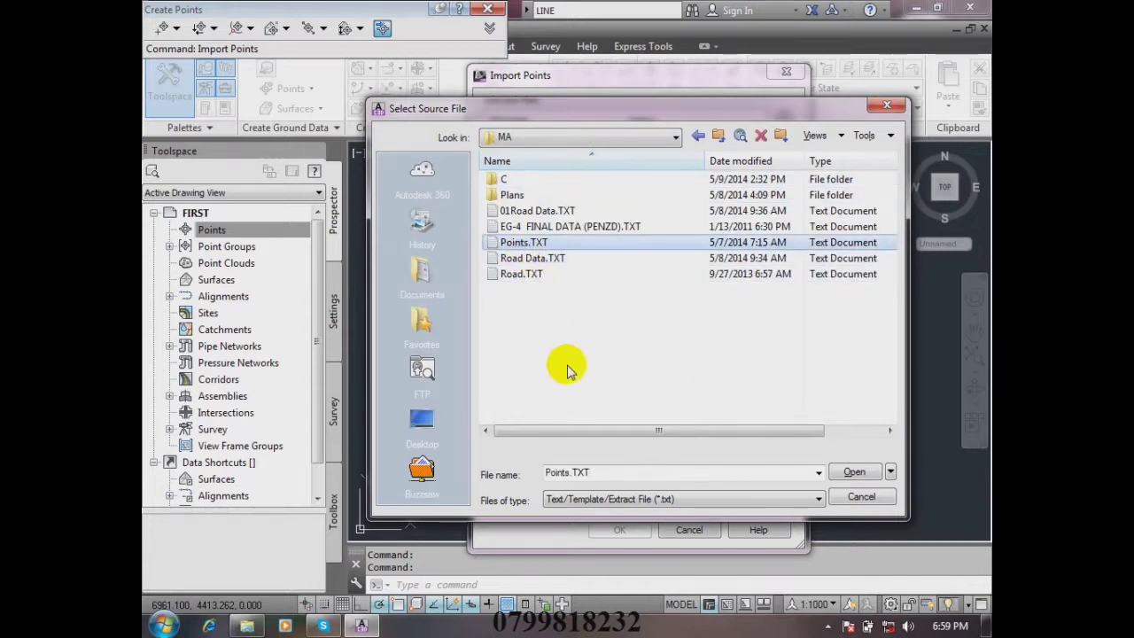
pyautogui.click(854, 471)
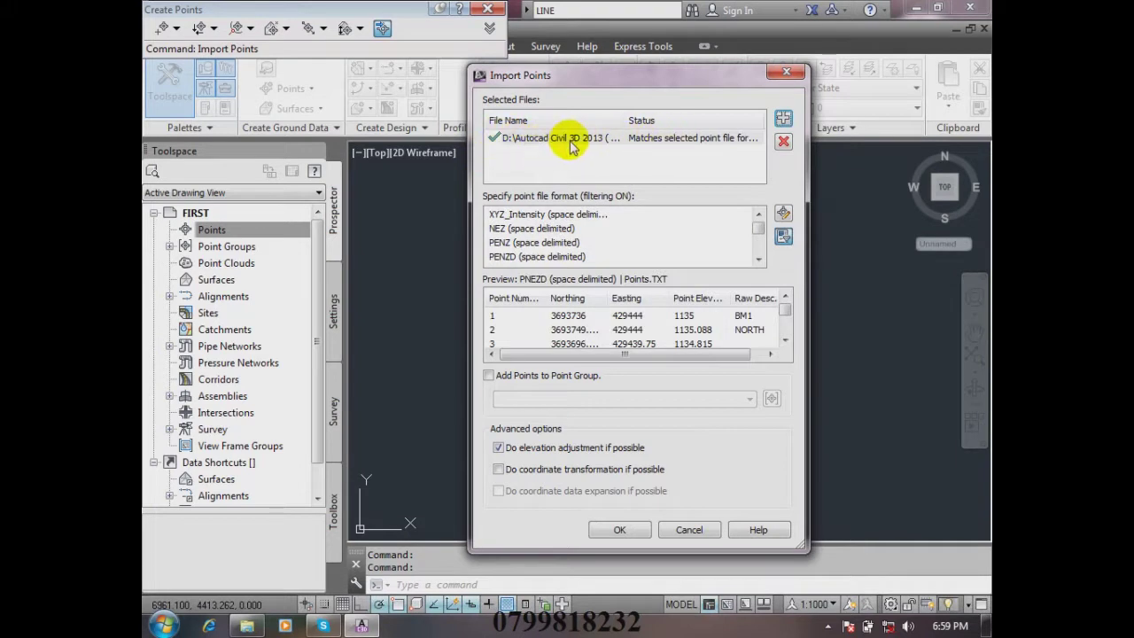
# - Check the point preview of Points.TXT and enable adding the imported points to a point group
pyautogui.moveTo(785, 315)
pyautogui.mouseDown()
pyautogui.moveTo(787, 341)
pyautogui.moveTo(784, 303)
pyautogui.mouseUp()
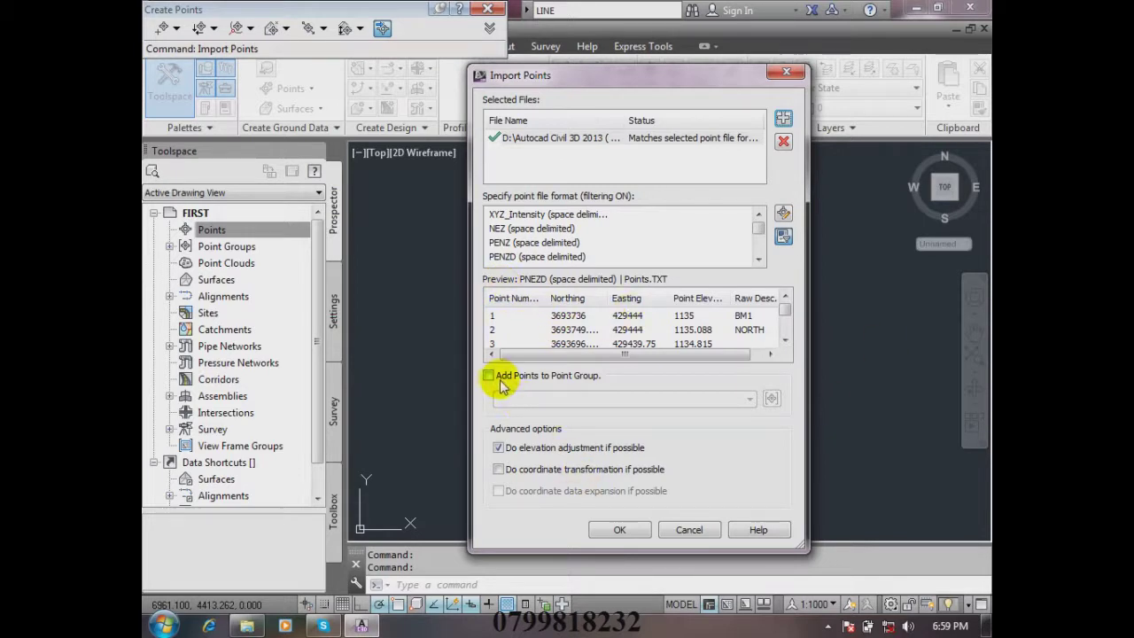
pyautogui.click(569, 381)
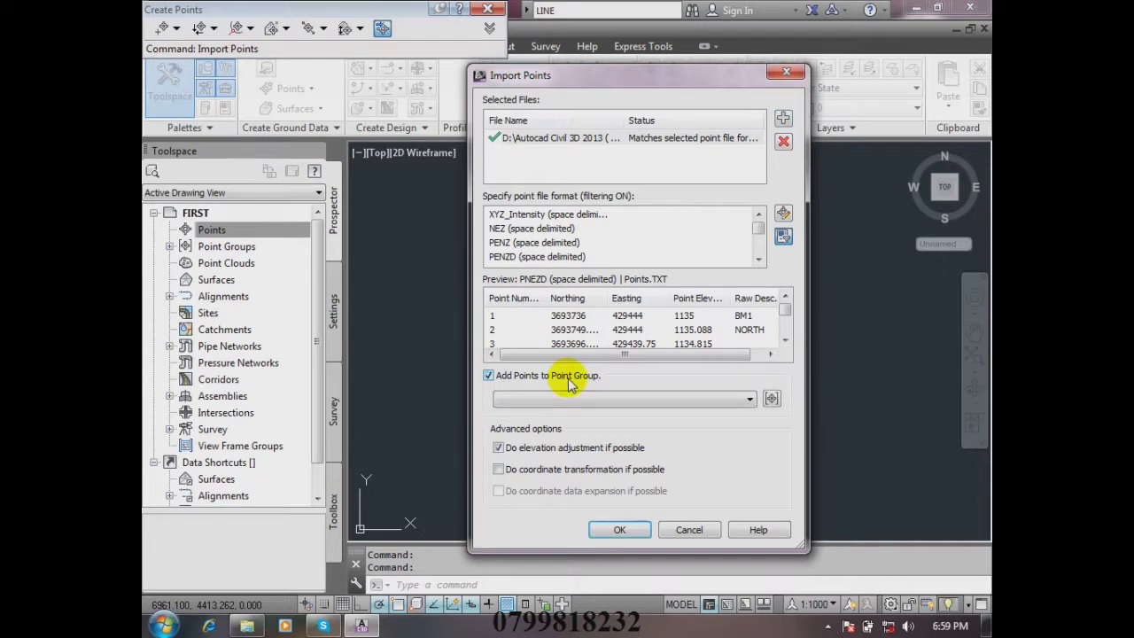